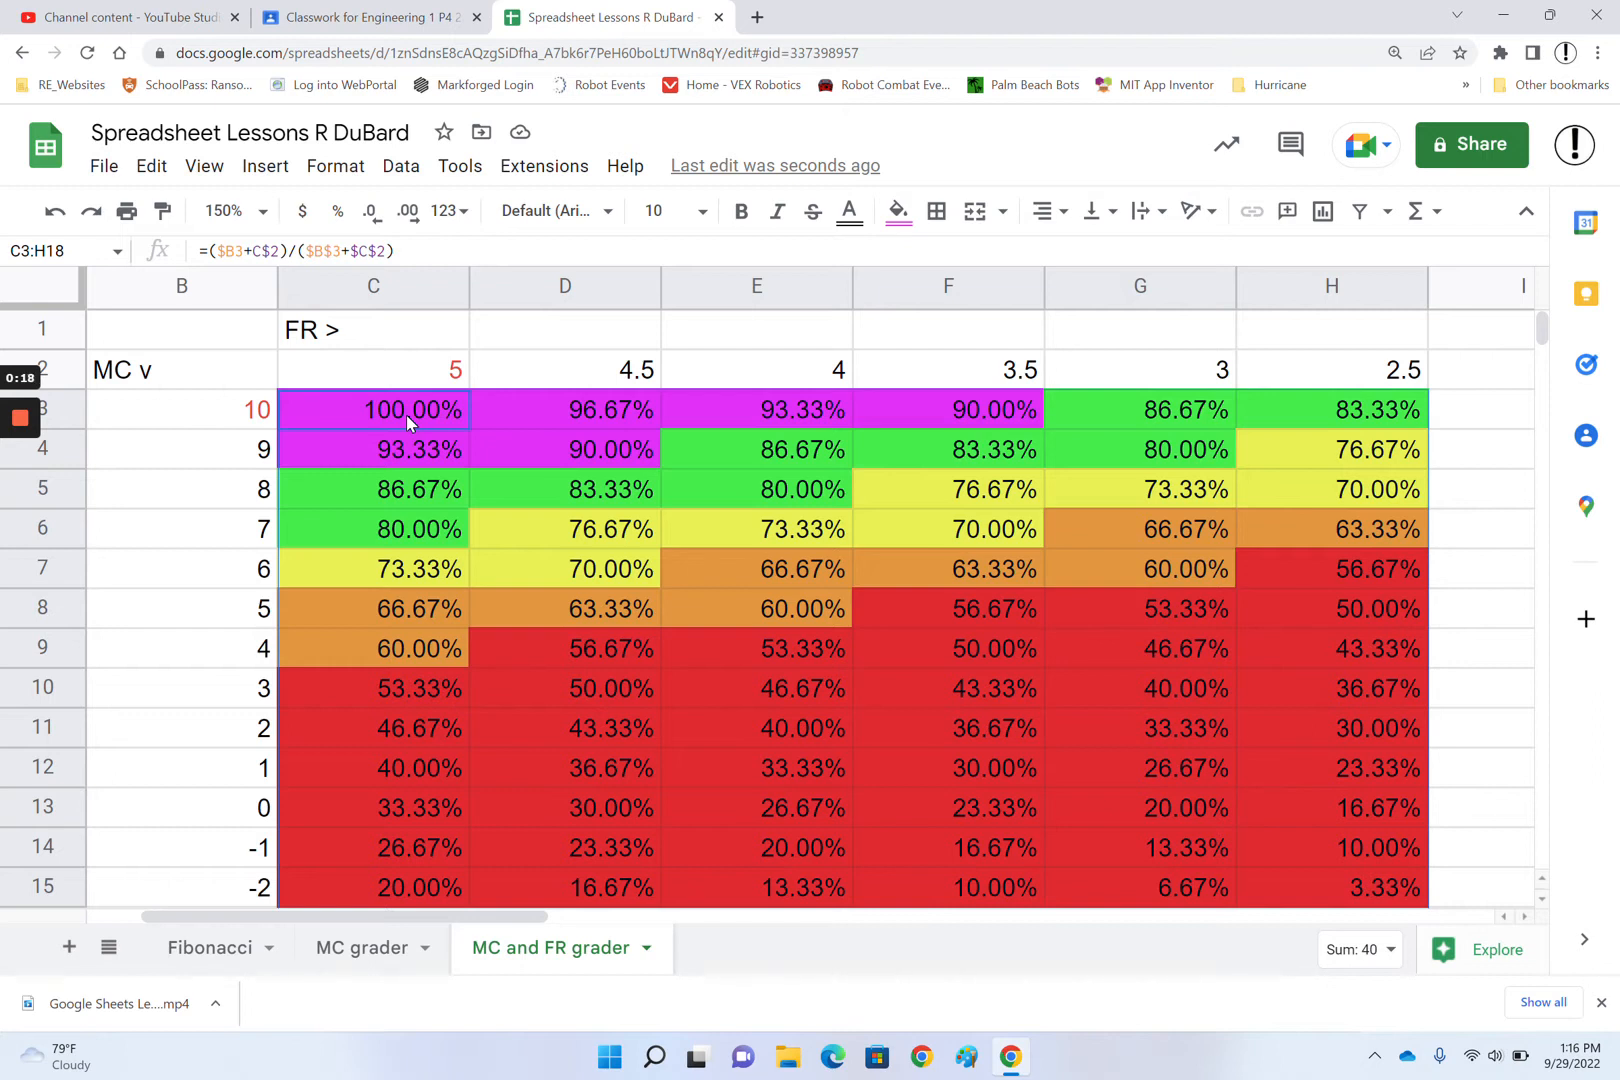
# - Delete the conditional formatting rule for values less than 59.5% on range C3:H18
pyautogui.click(406, 414)
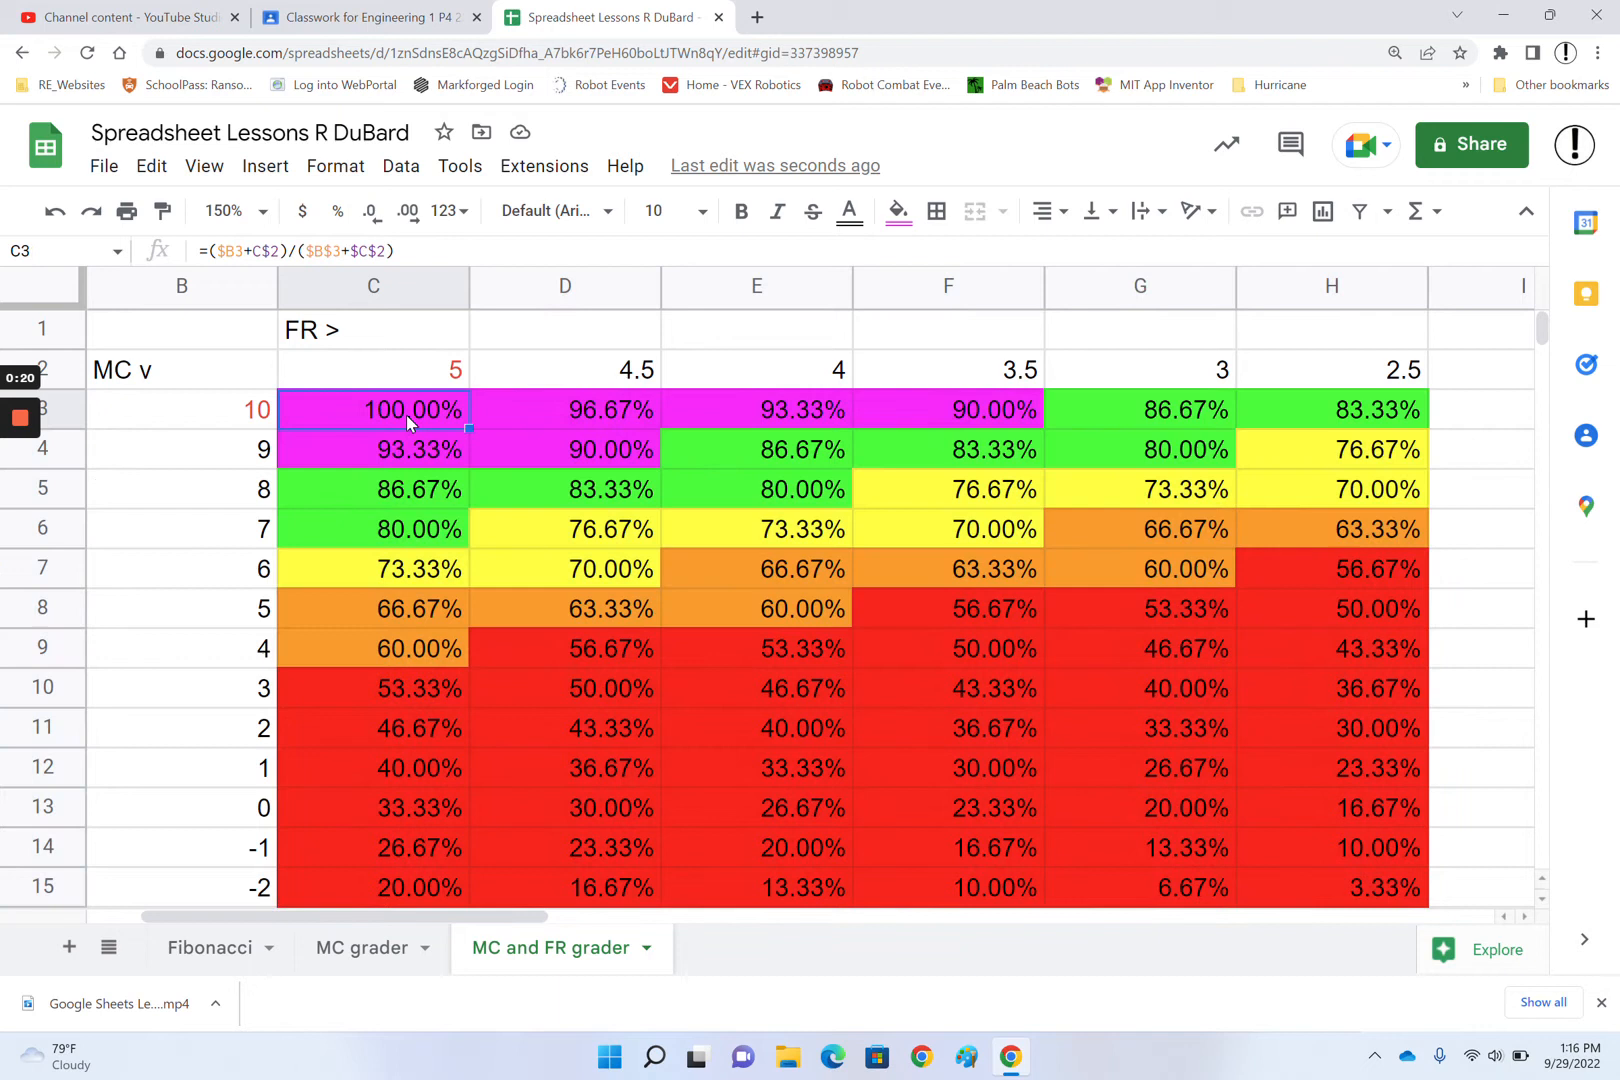
pyautogui.click(337, 170)
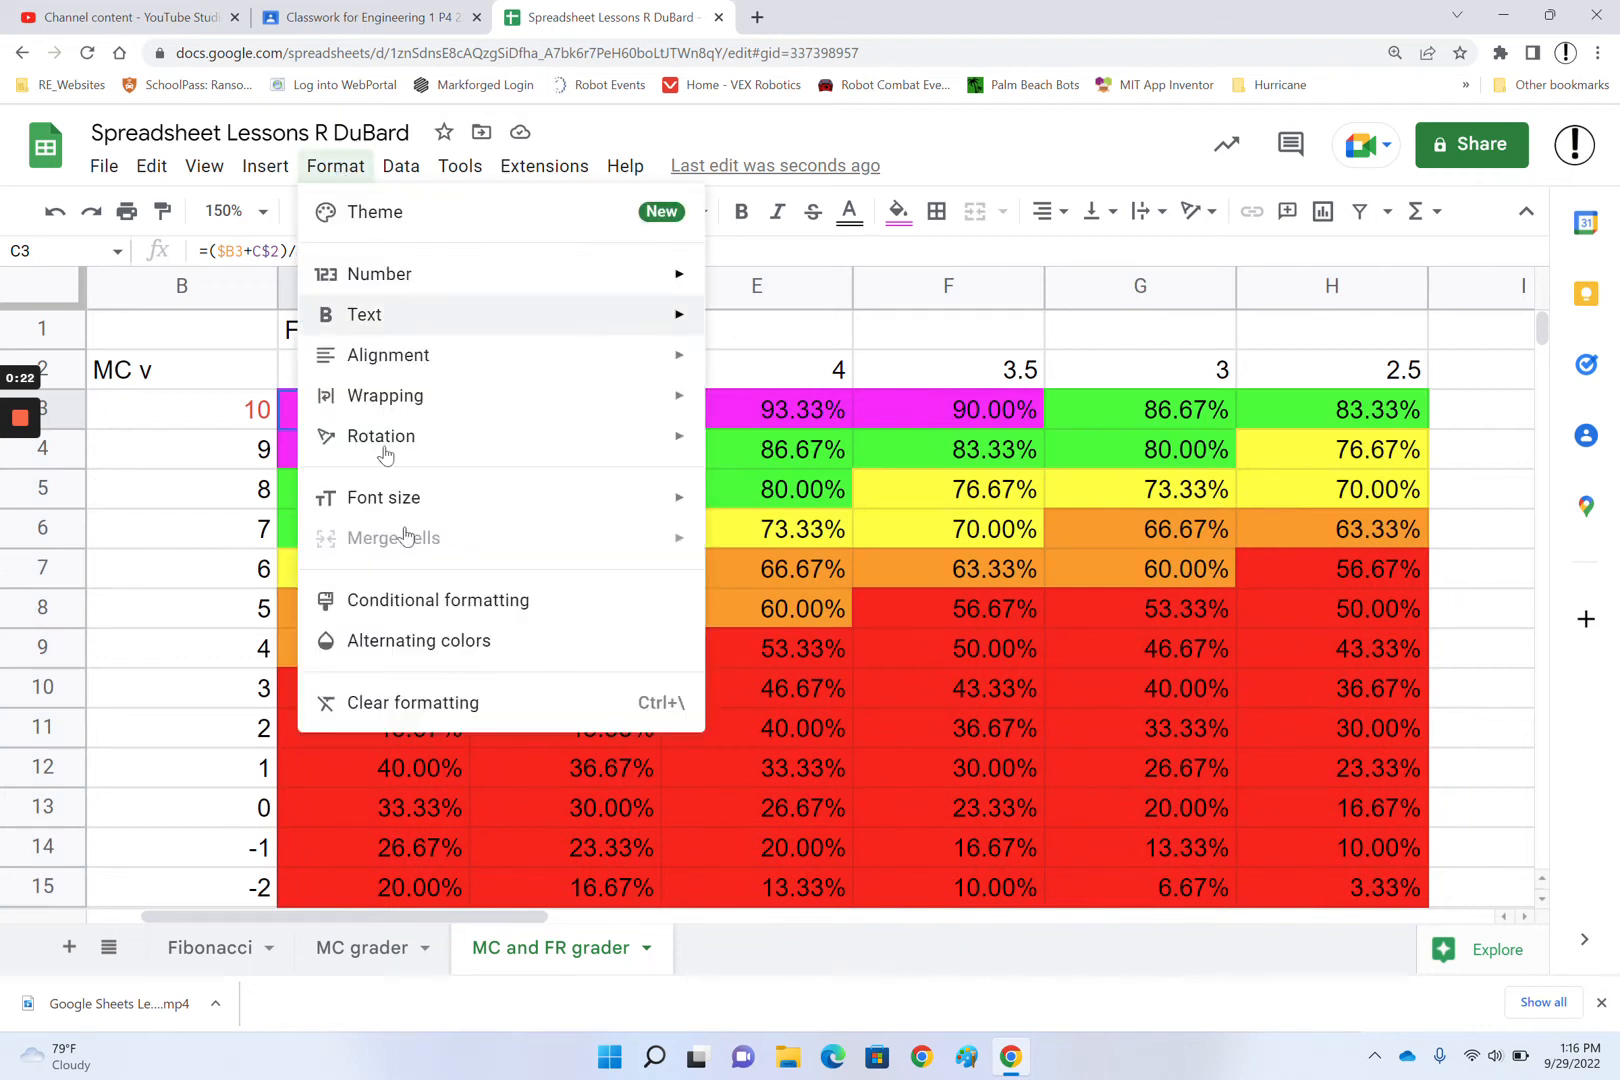
pyautogui.click(482, 599)
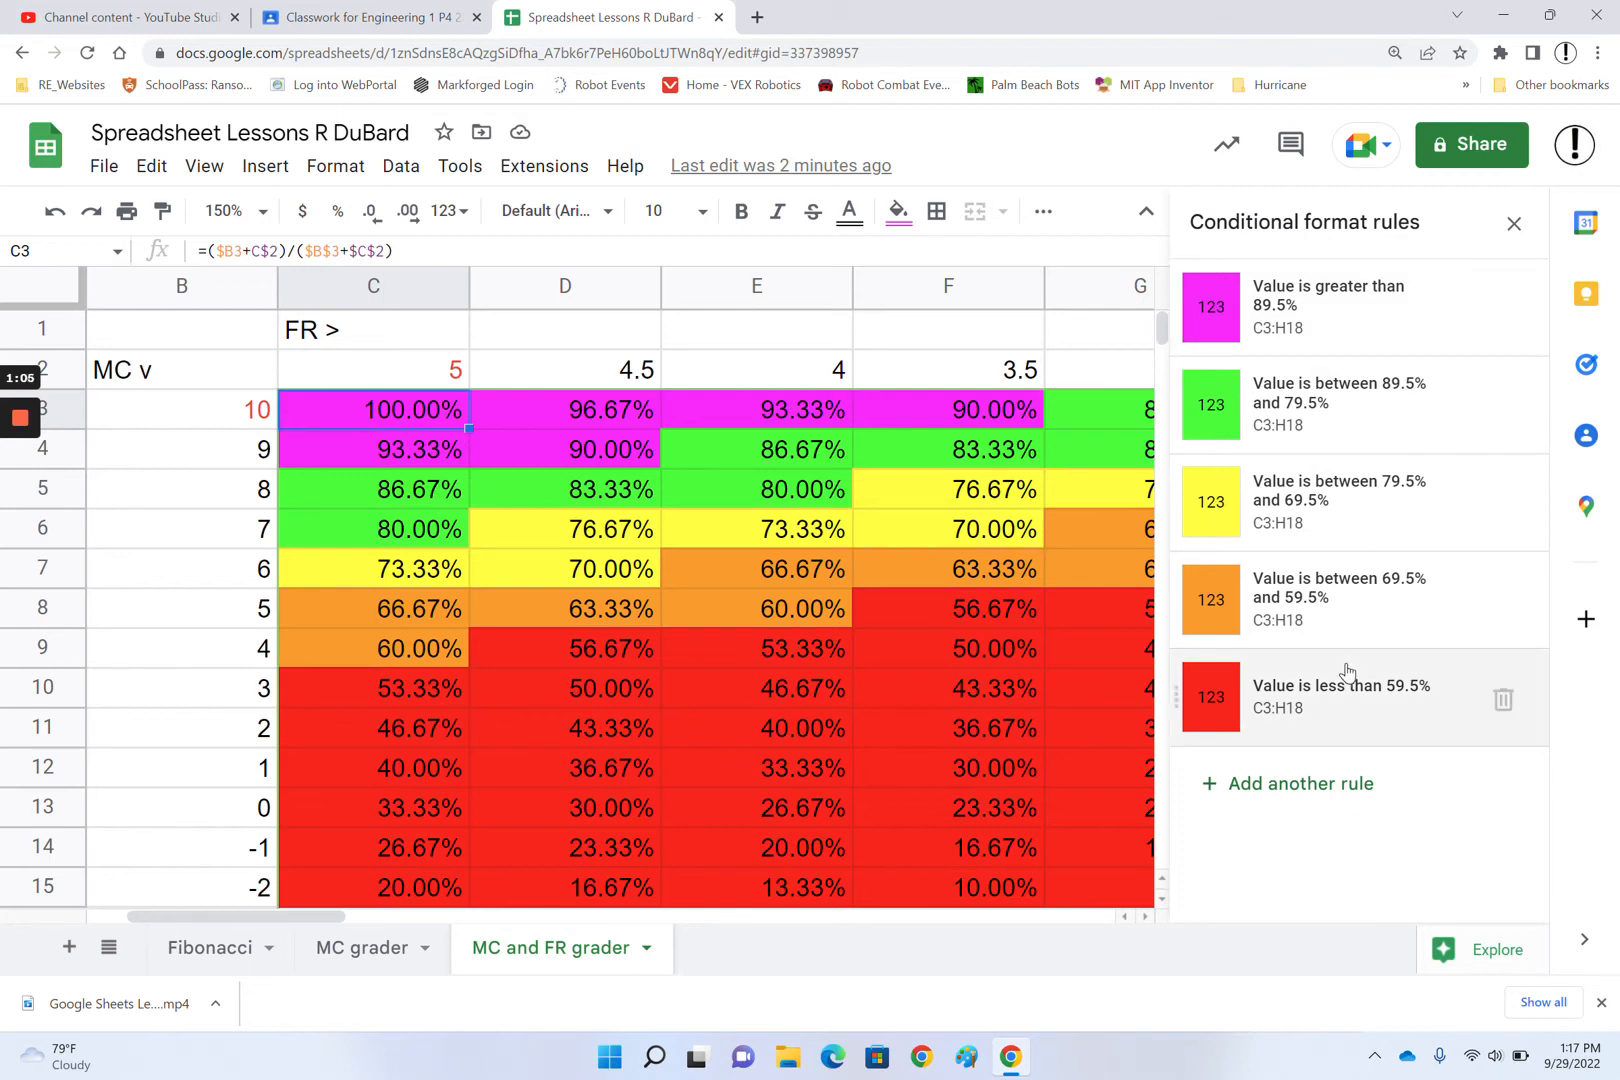
pyautogui.click(1503, 700)
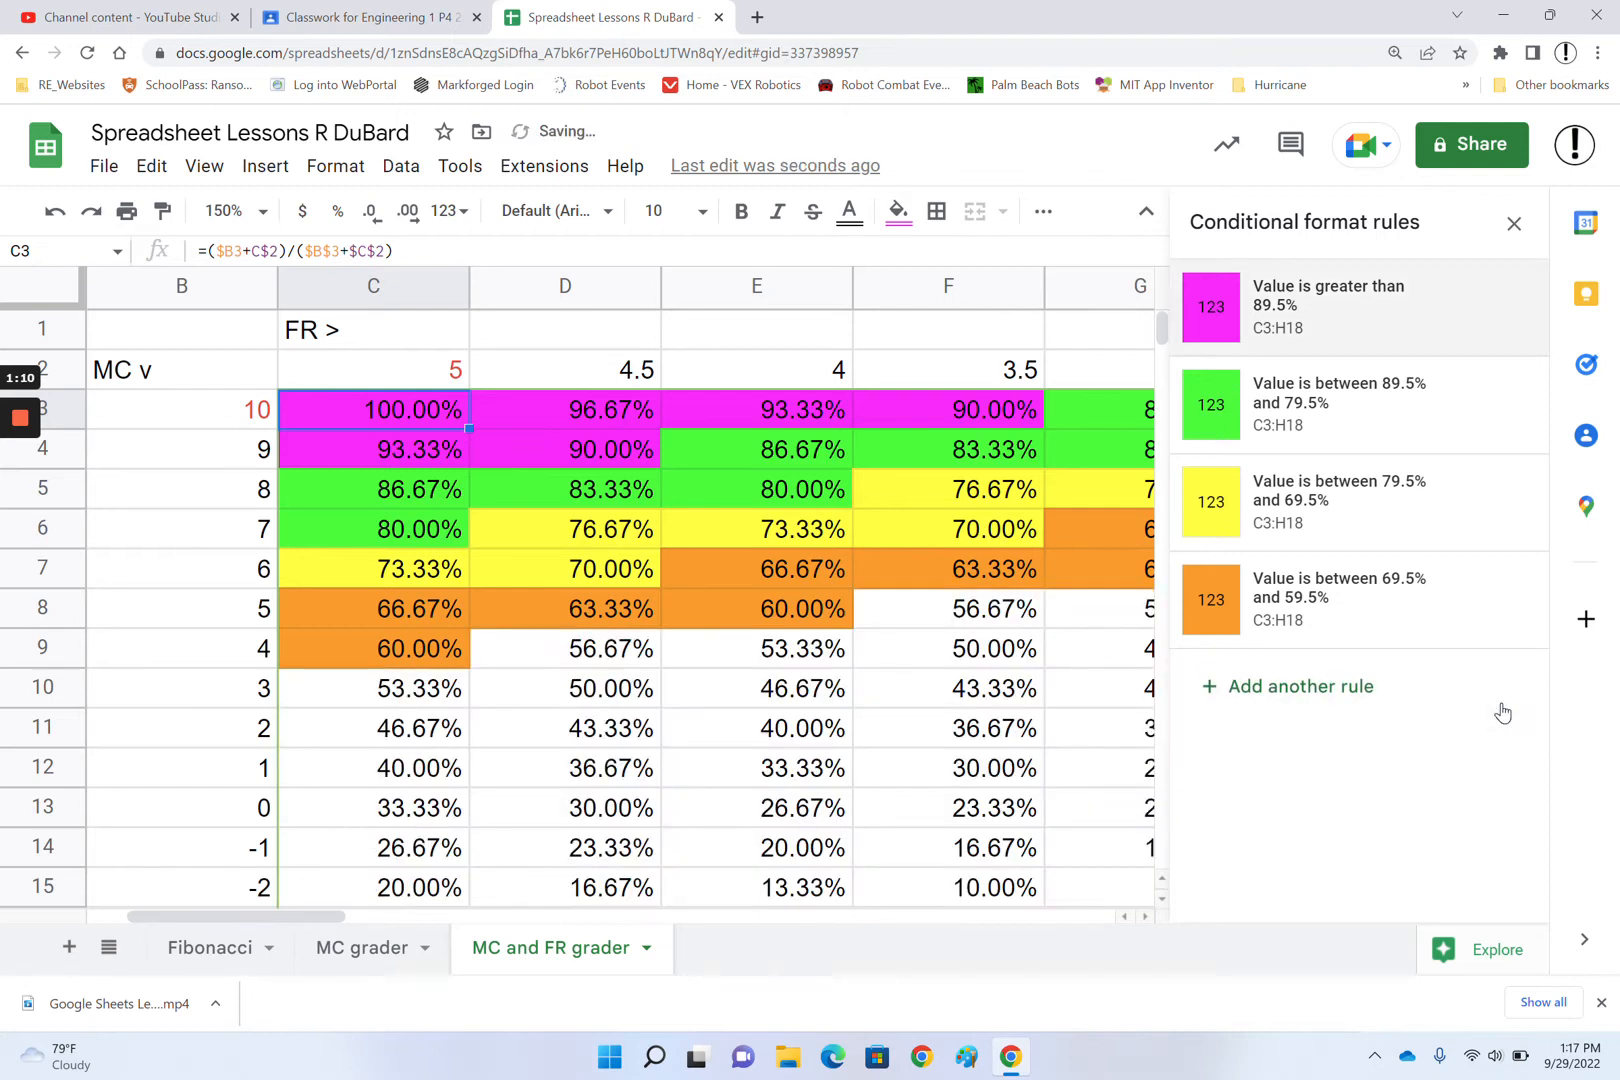
pyautogui.click(1516, 222)
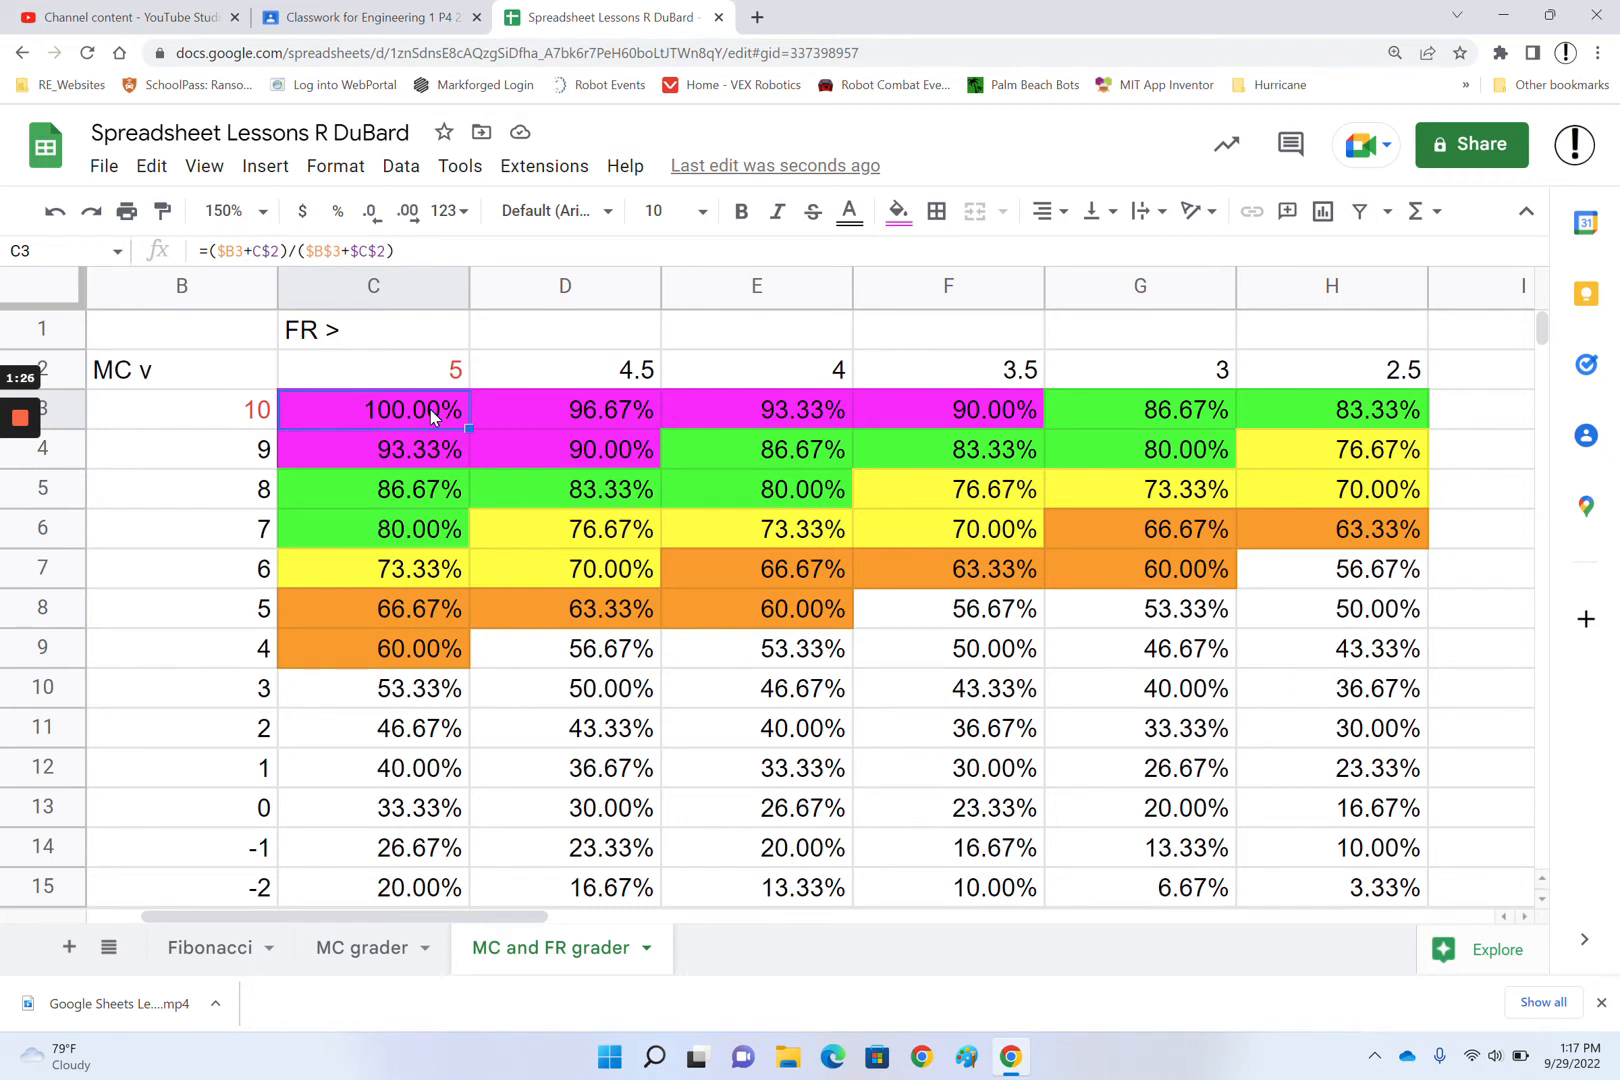
# - Fill the whole percentage range C3:H18 with a red background colour
pyautogui.moveTo(433, 416); pyautogui.dragTo(1378, 486)
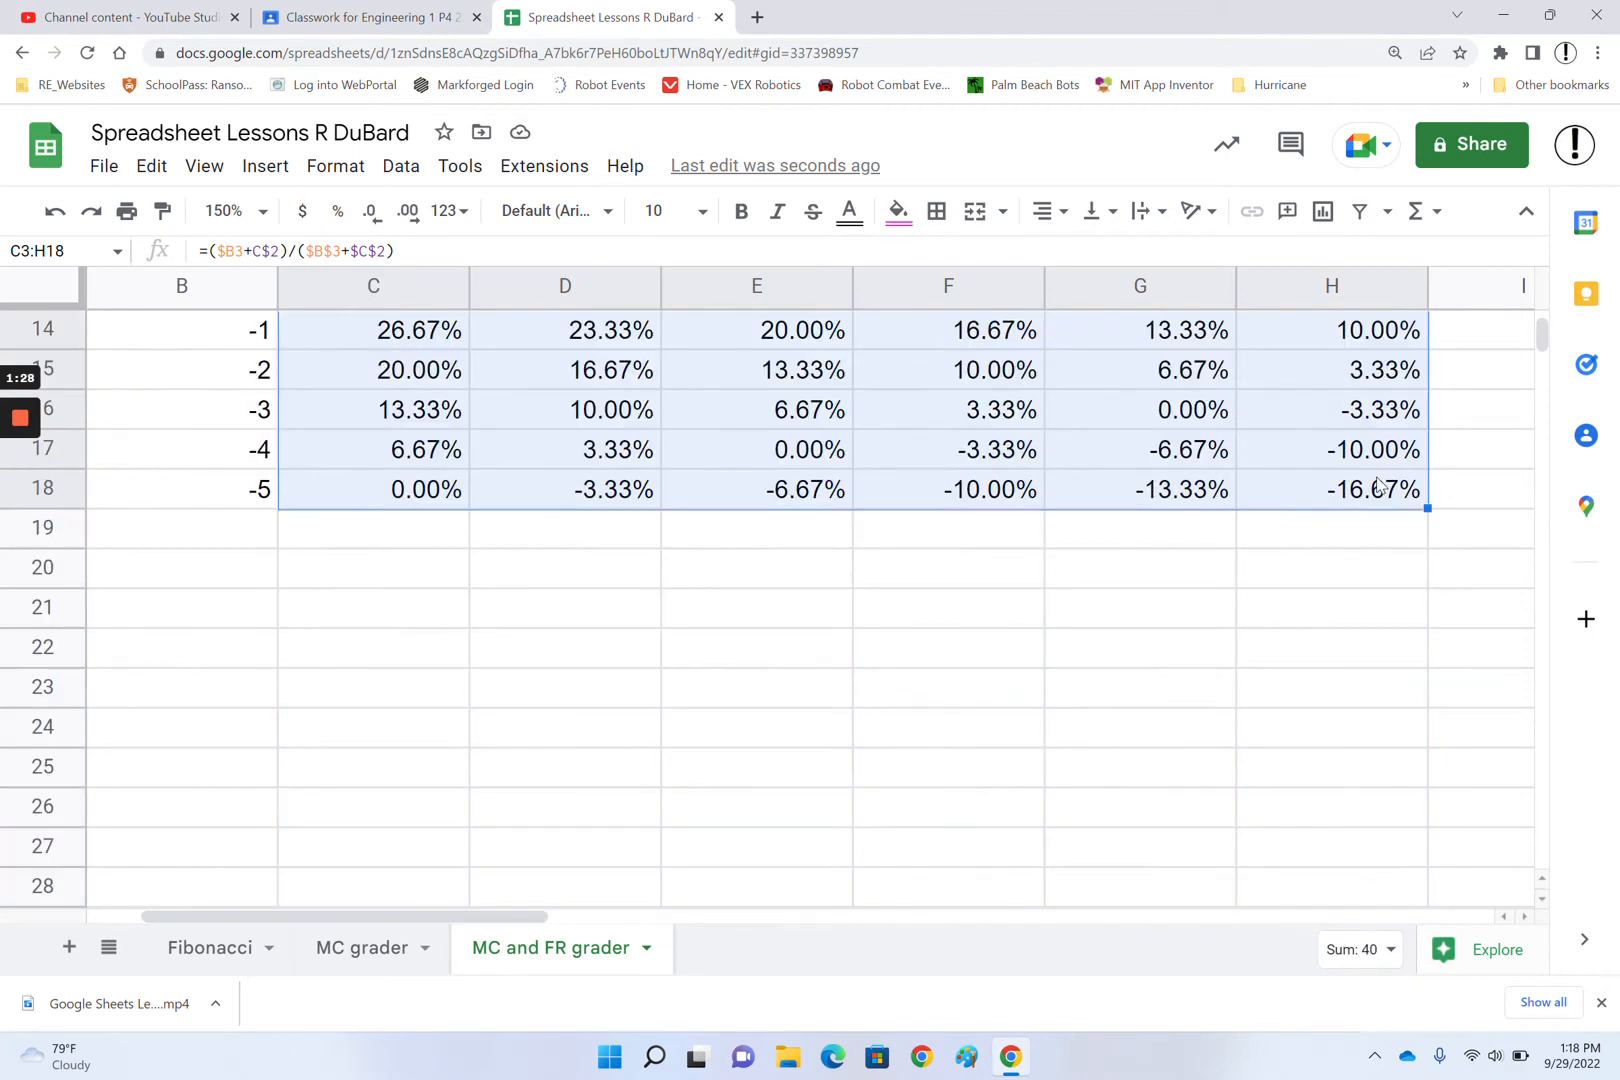
pyautogui.click(898, 210)
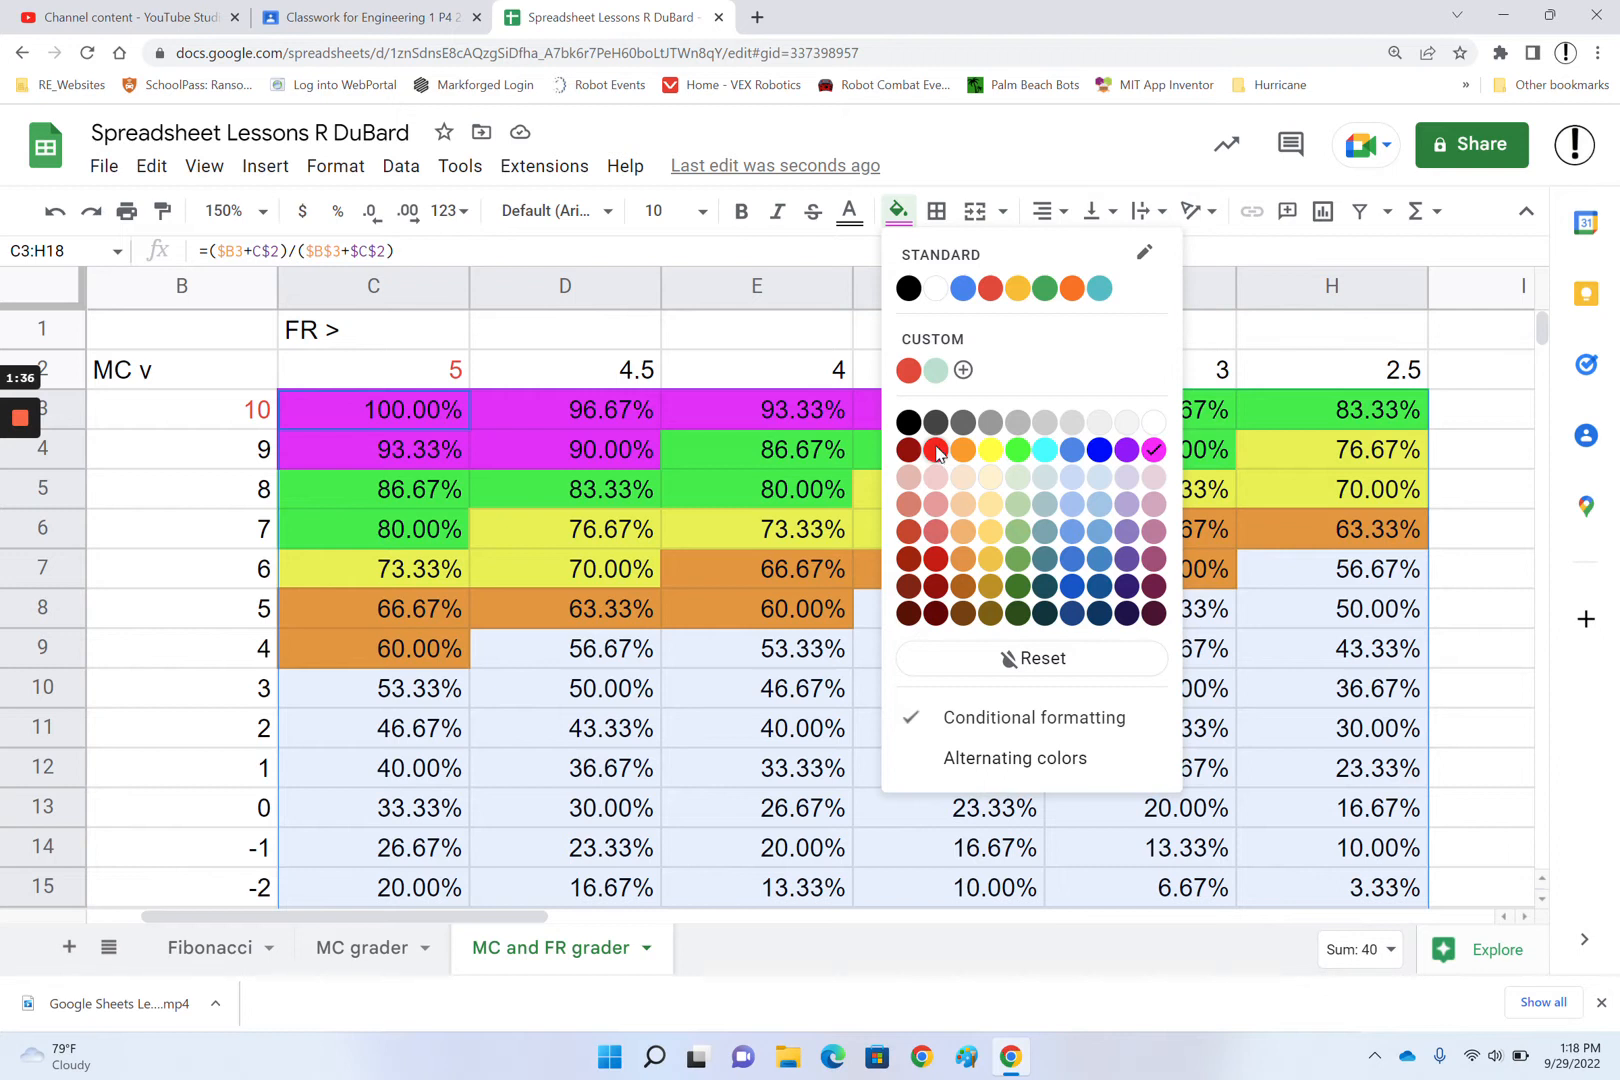
pyautogui.click(937, 450)
pyautogui.click(181, 329)
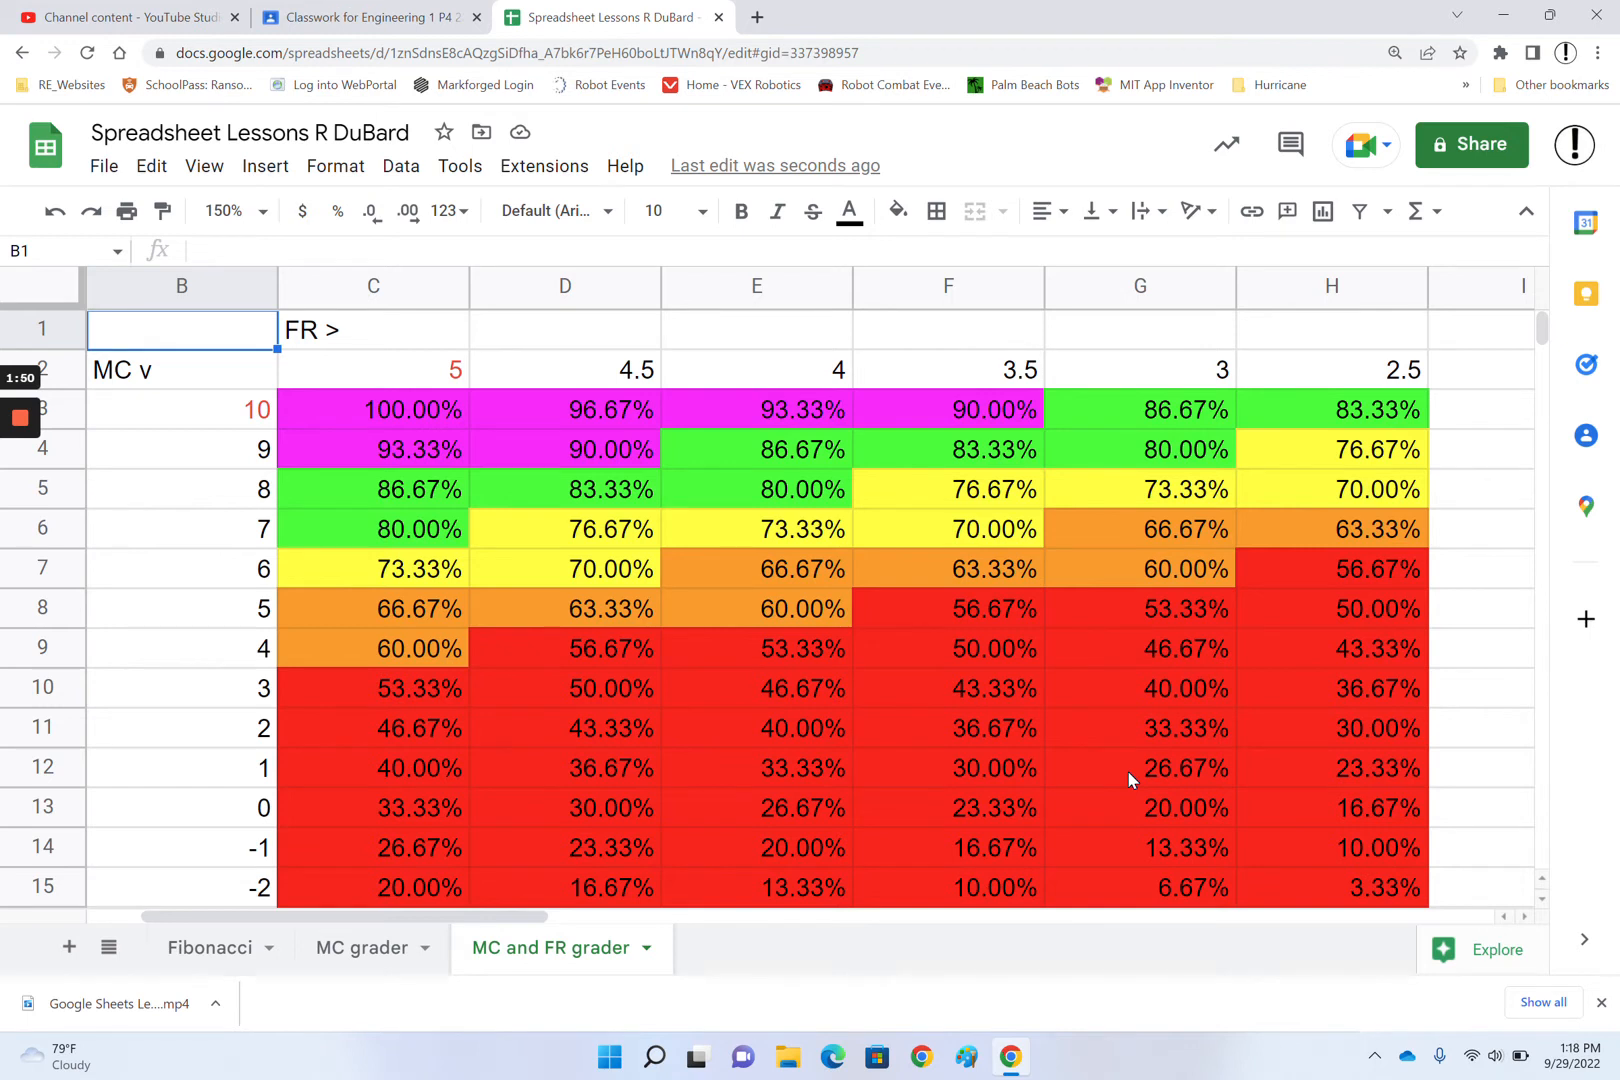
# - Change the fill of the conditional formatting rule for values greater than 89.5% to a light magenta
pyautogui.click(418, 410)
pyautogui.click(333, 166)
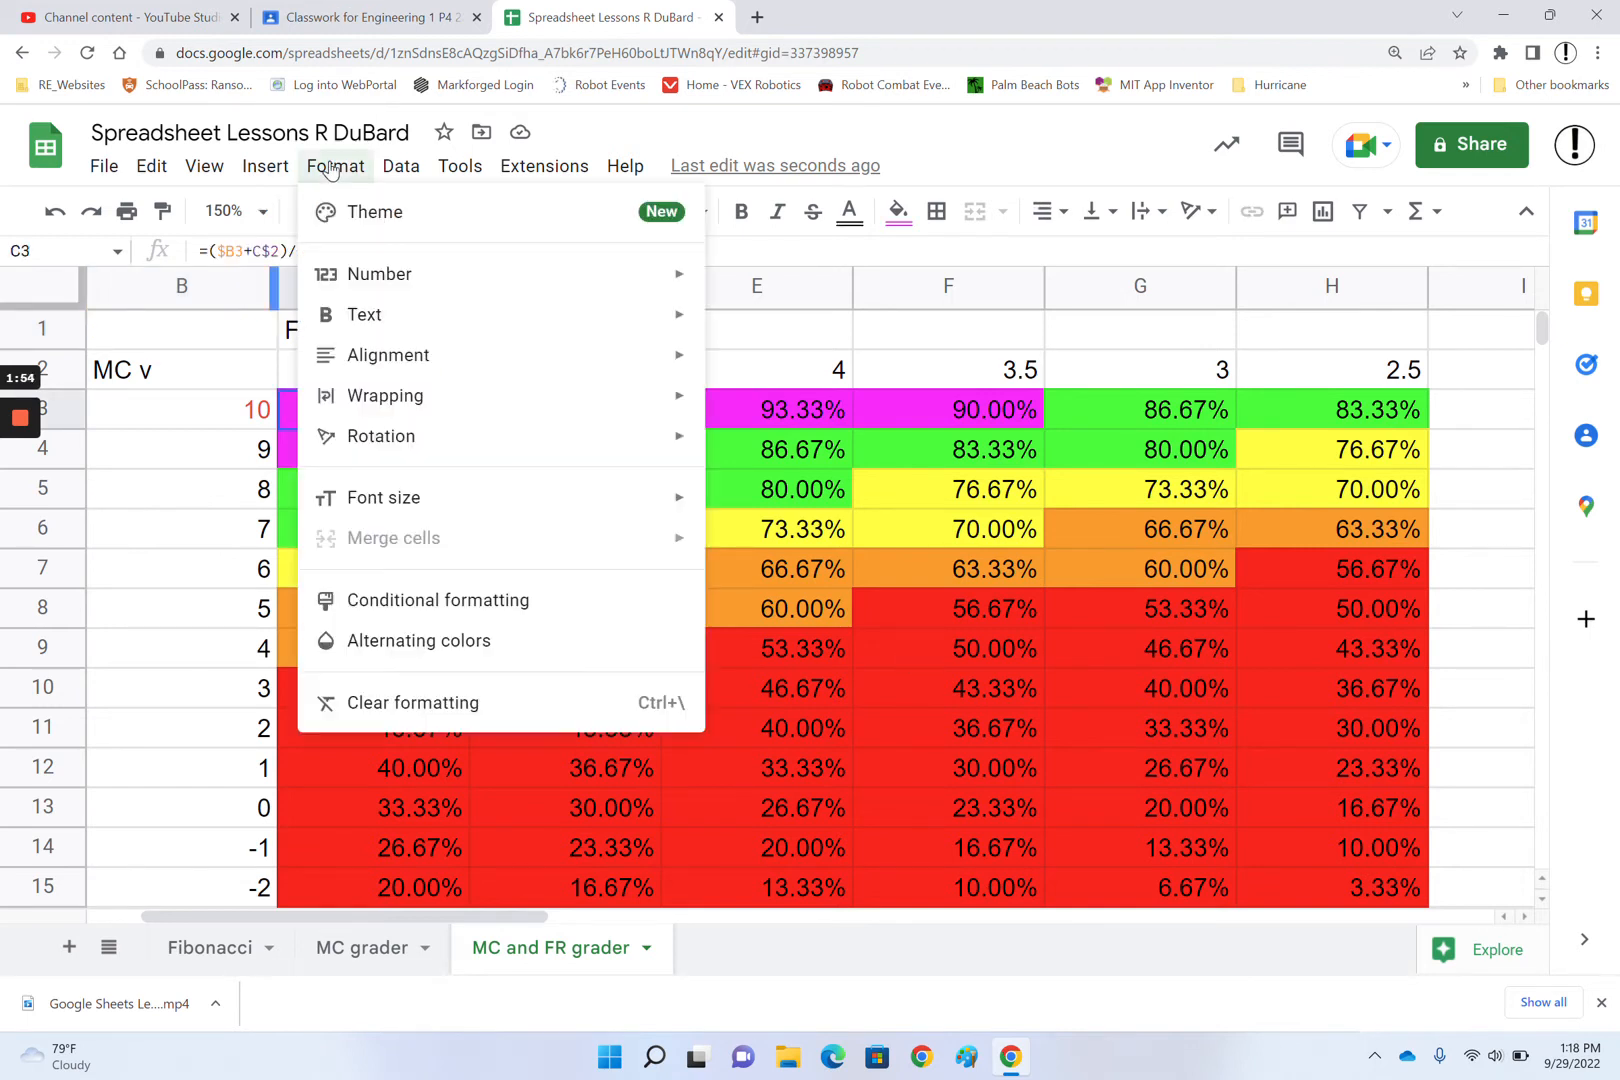
pyautogui.click(413, 600)
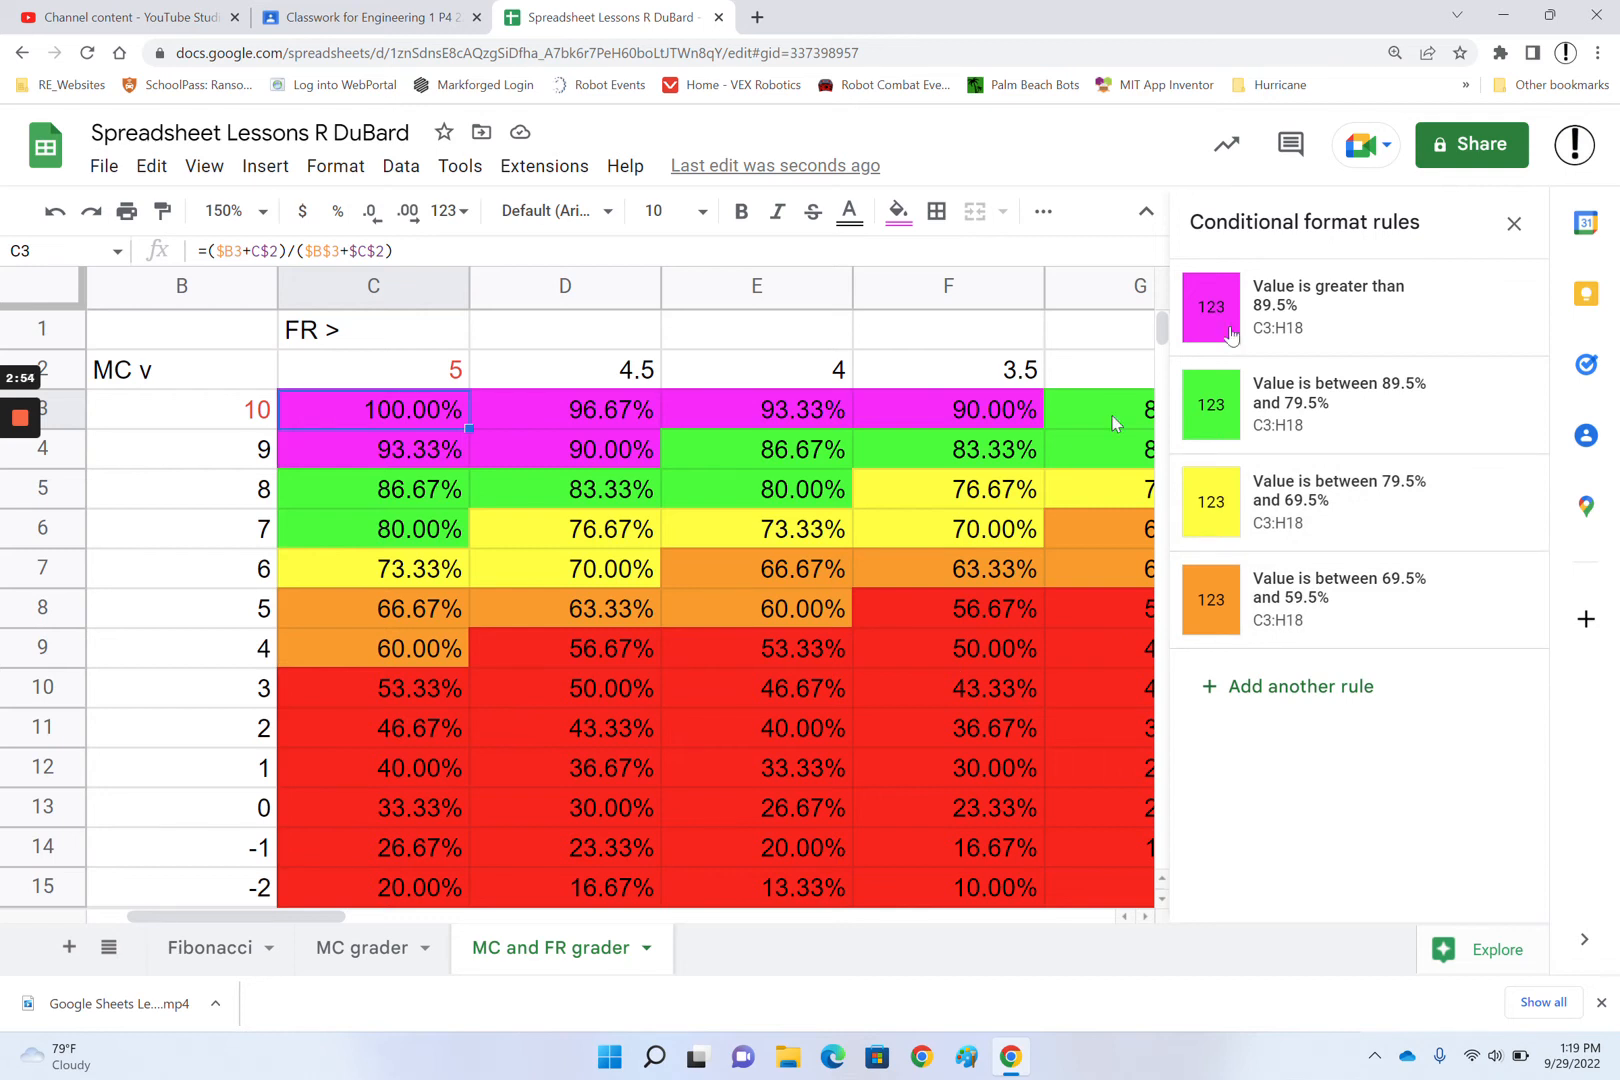
pyautogui.click(1513, 224)
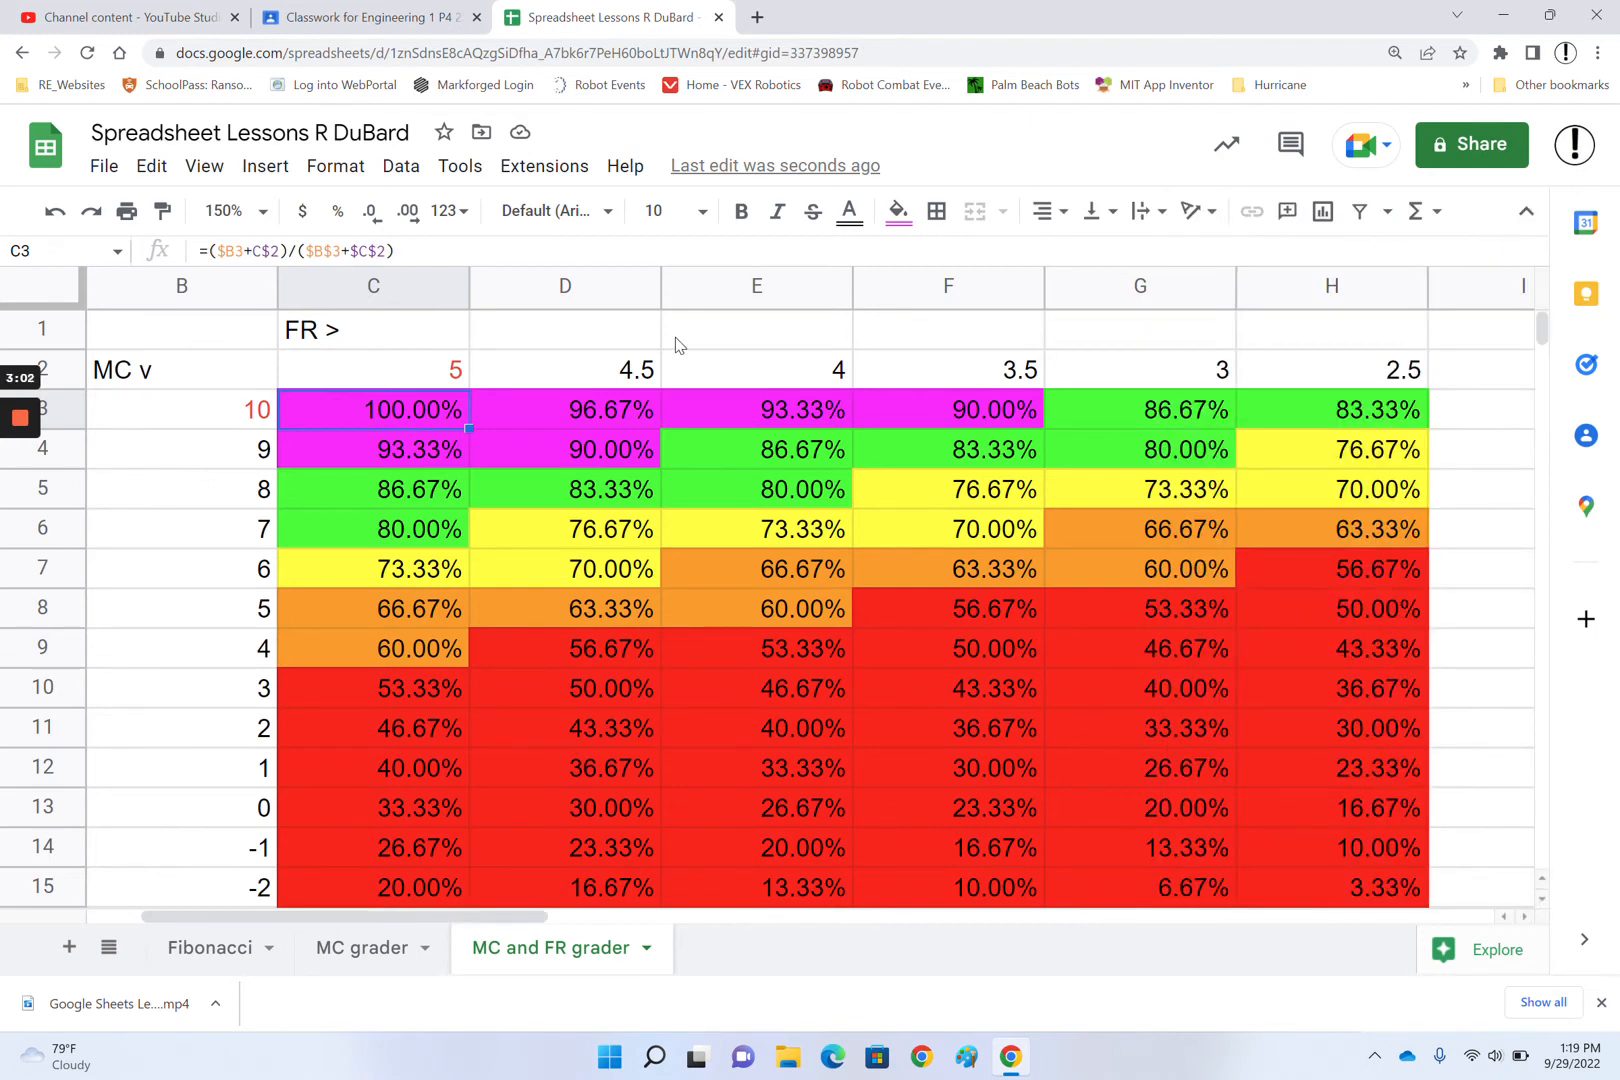
pyautogui.click(336, 166)
pyautogui.click(438, 614)
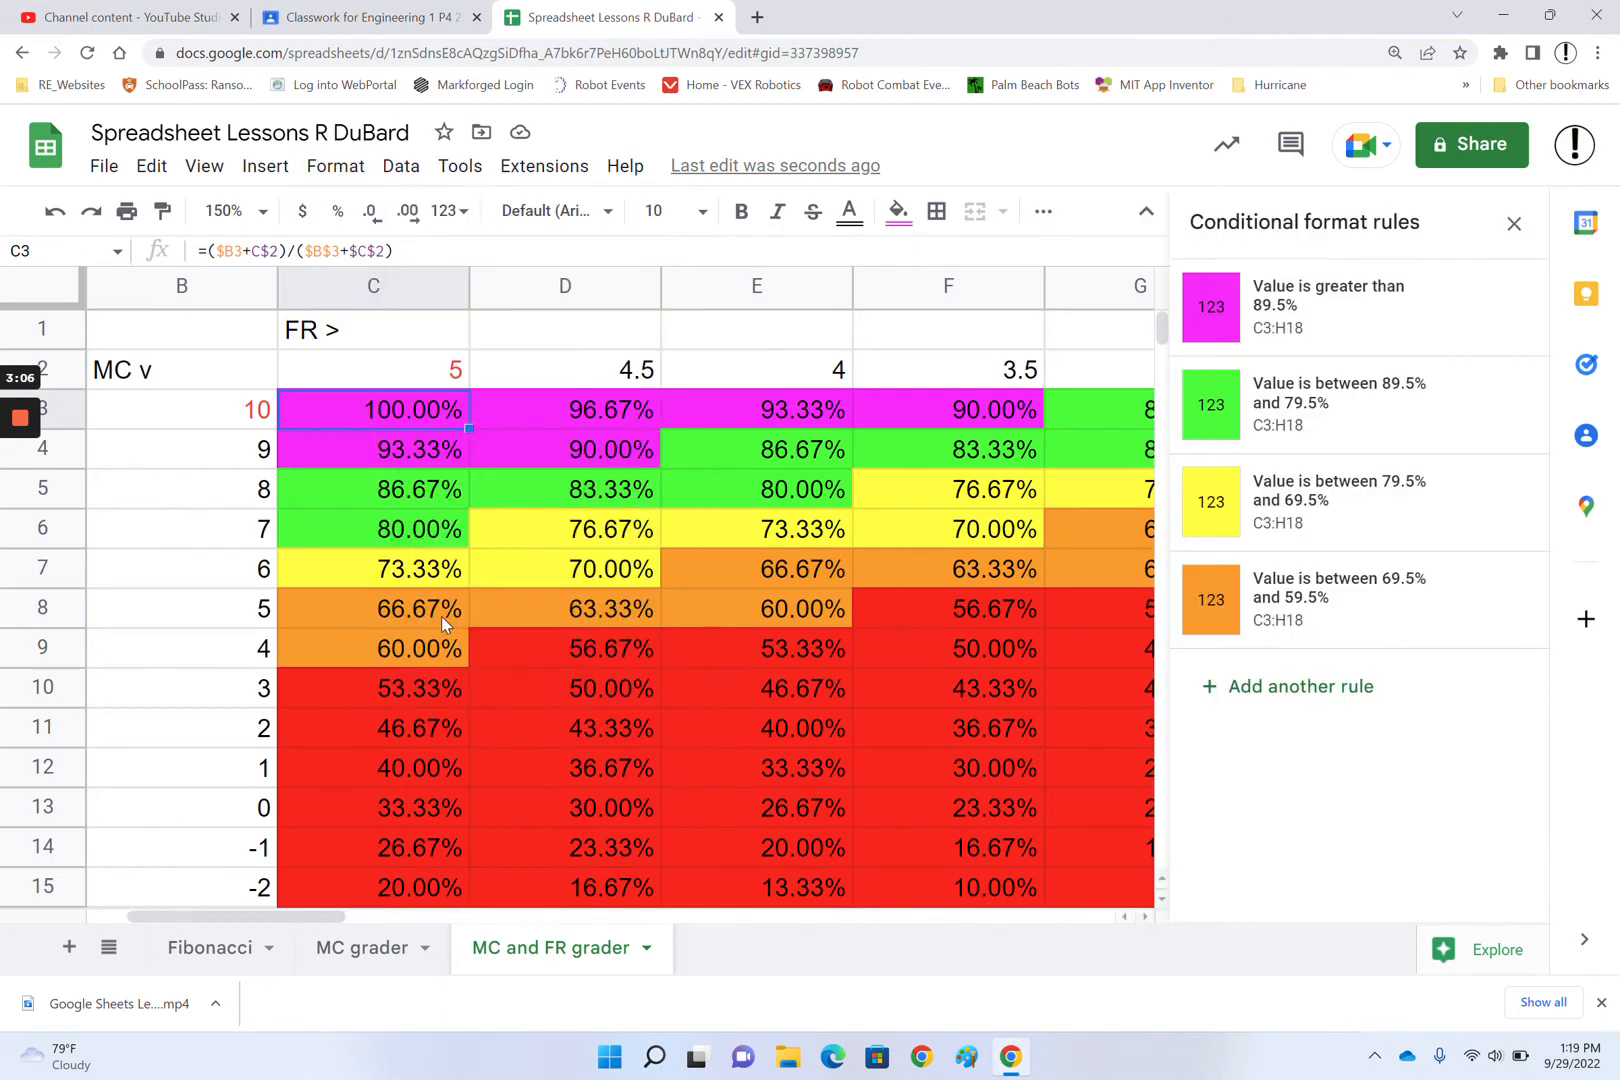
pyautogui.click(1400, 305)
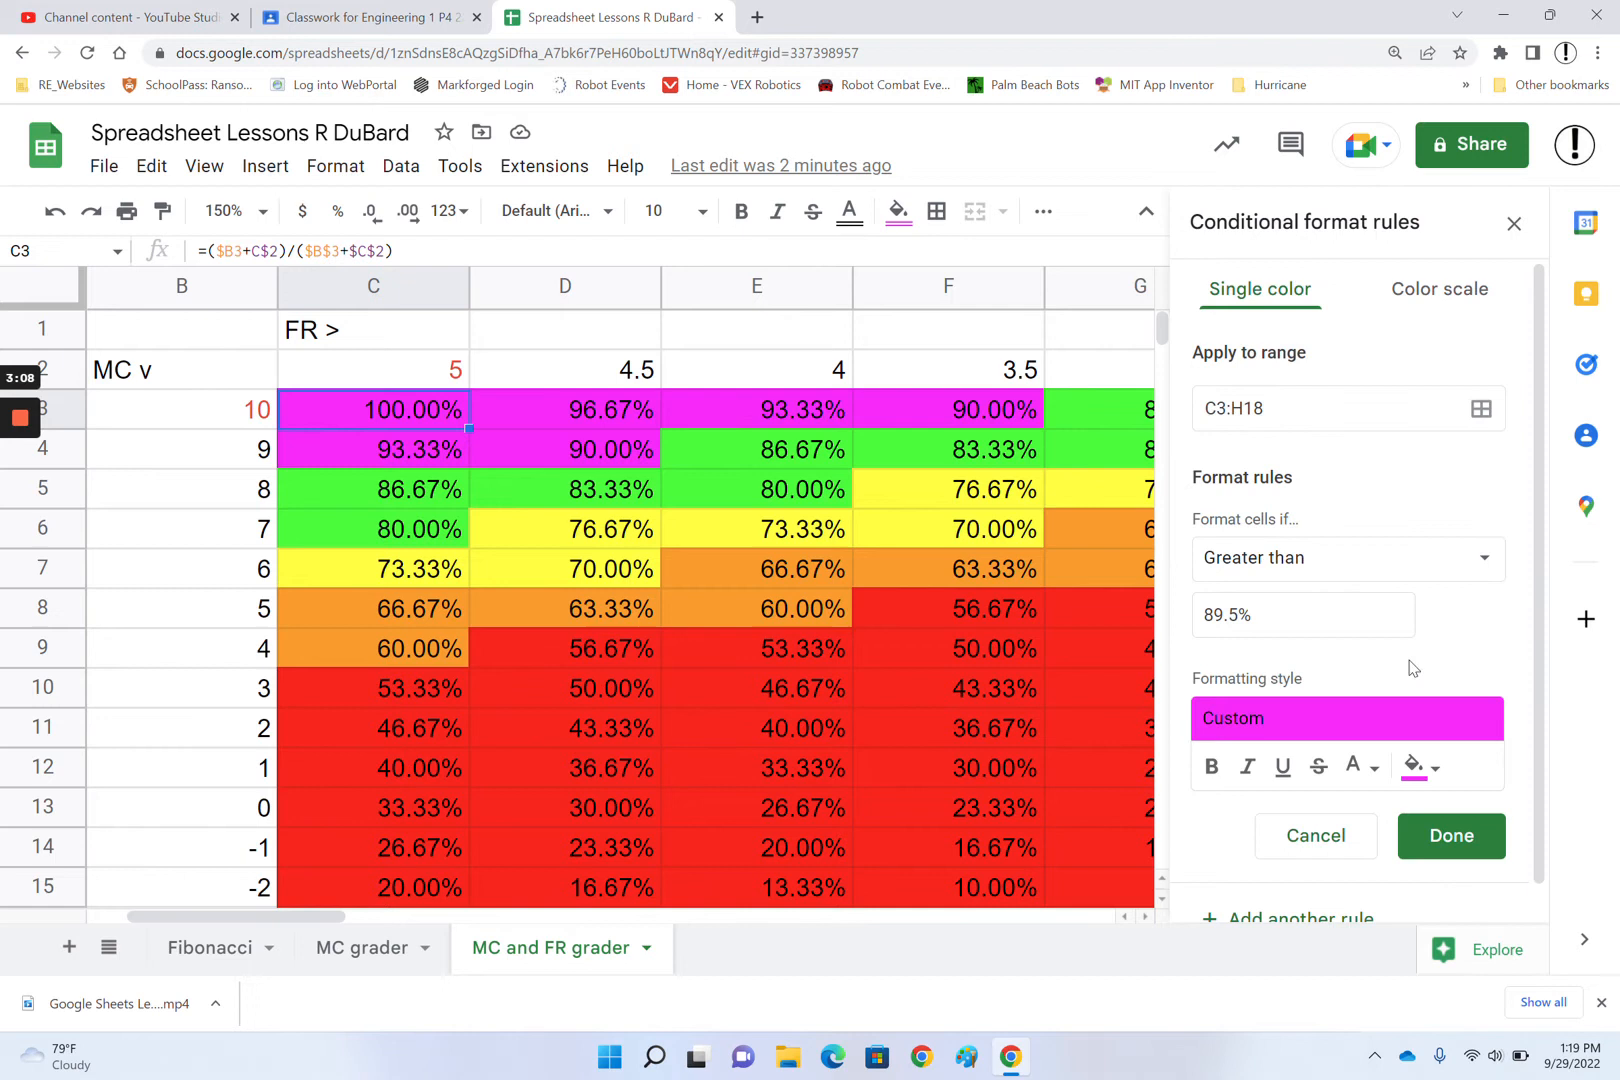
pyautogui.click(1435, 769)
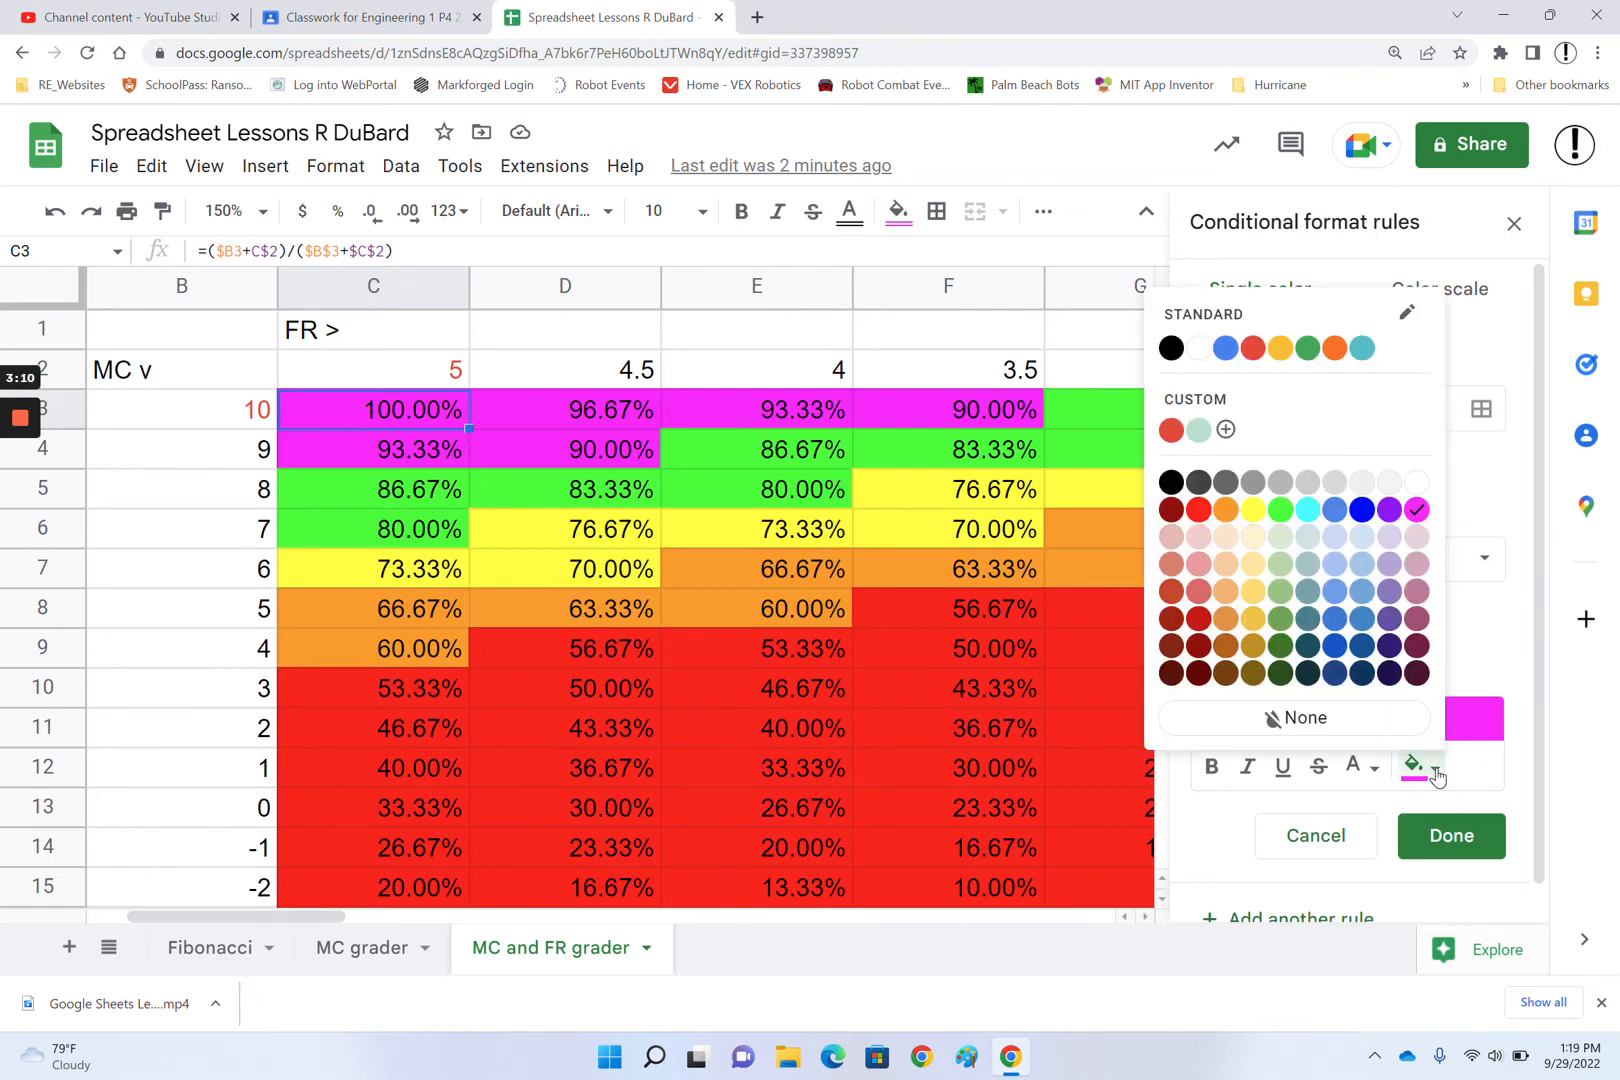
pyautogui.click(1414, 566)
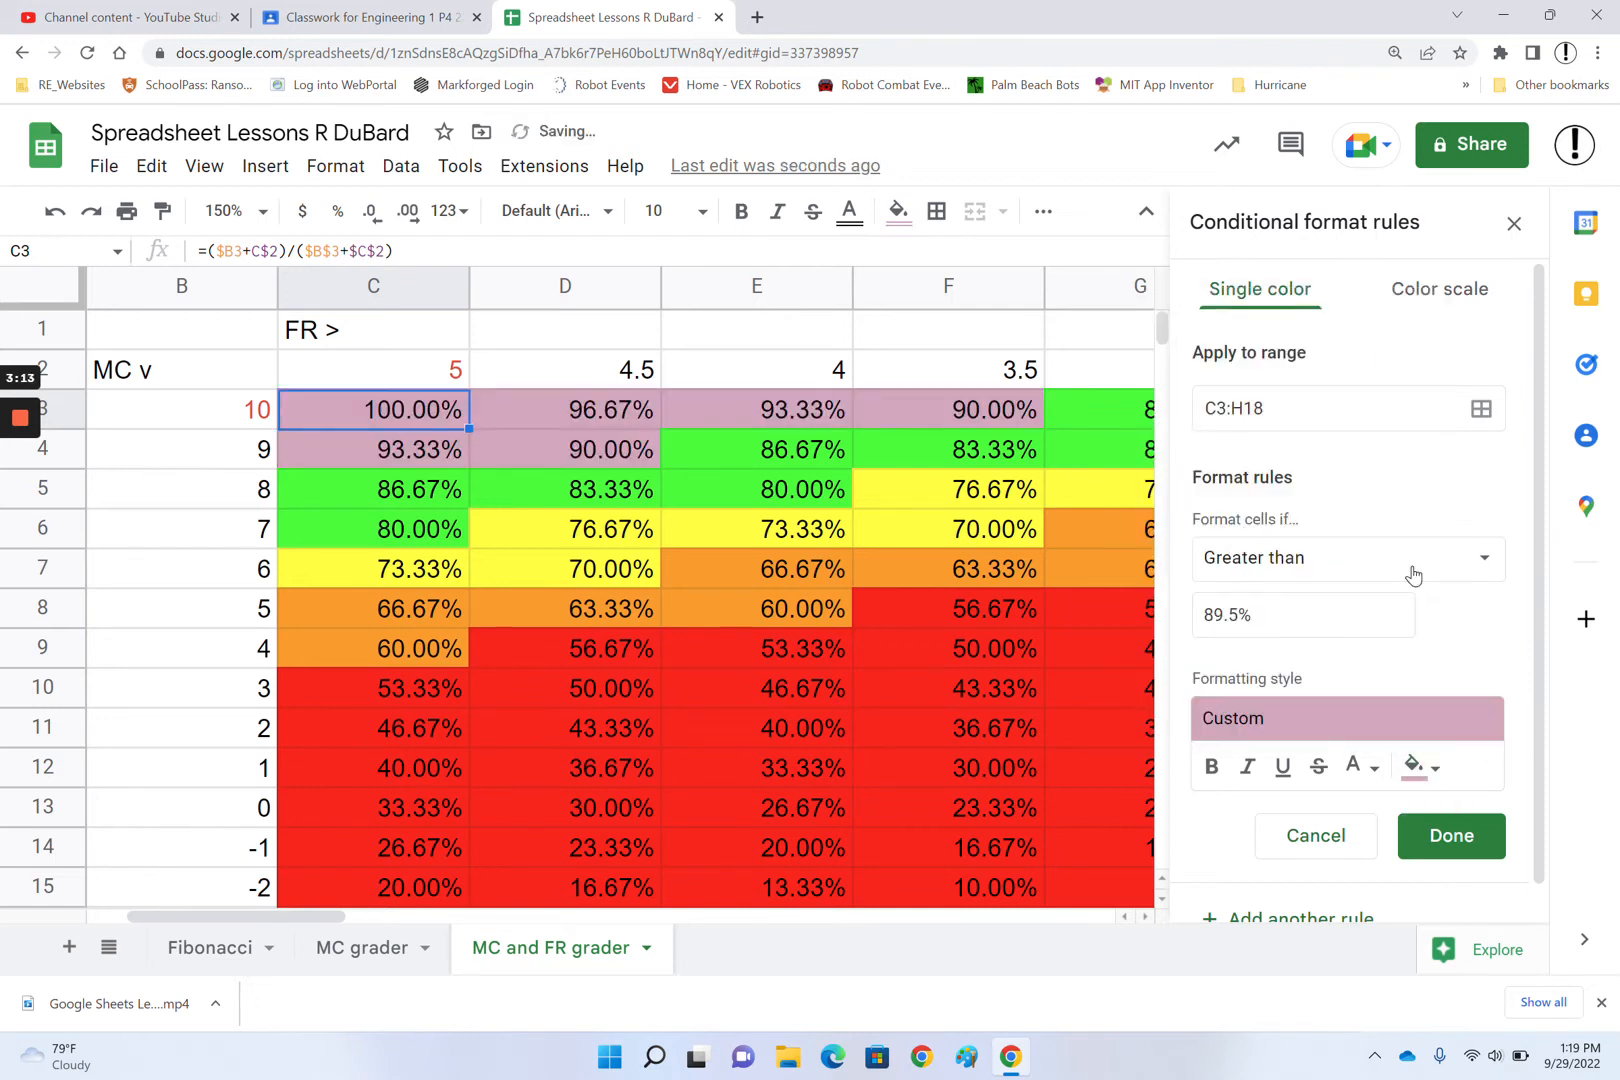
pyautogui.click(1458, 860)
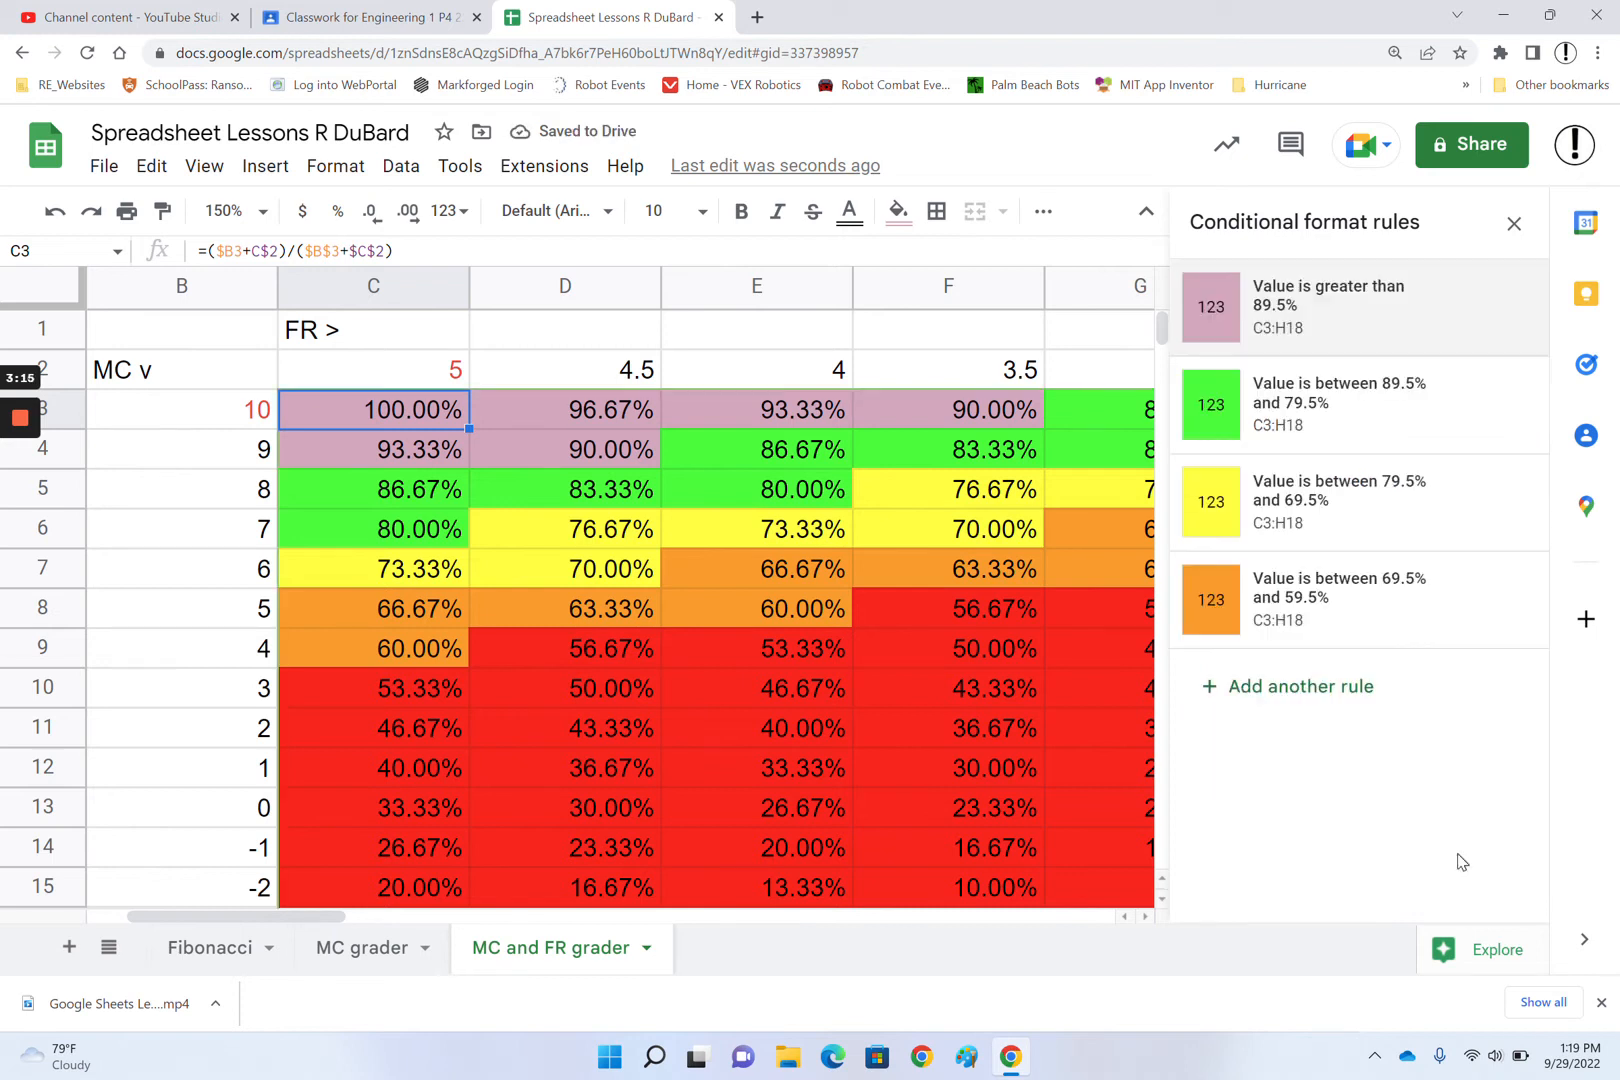
# - Change the fill of the rule for values between 89.5% and 79.5% to a light green
pyautogui.click(1334, 427)
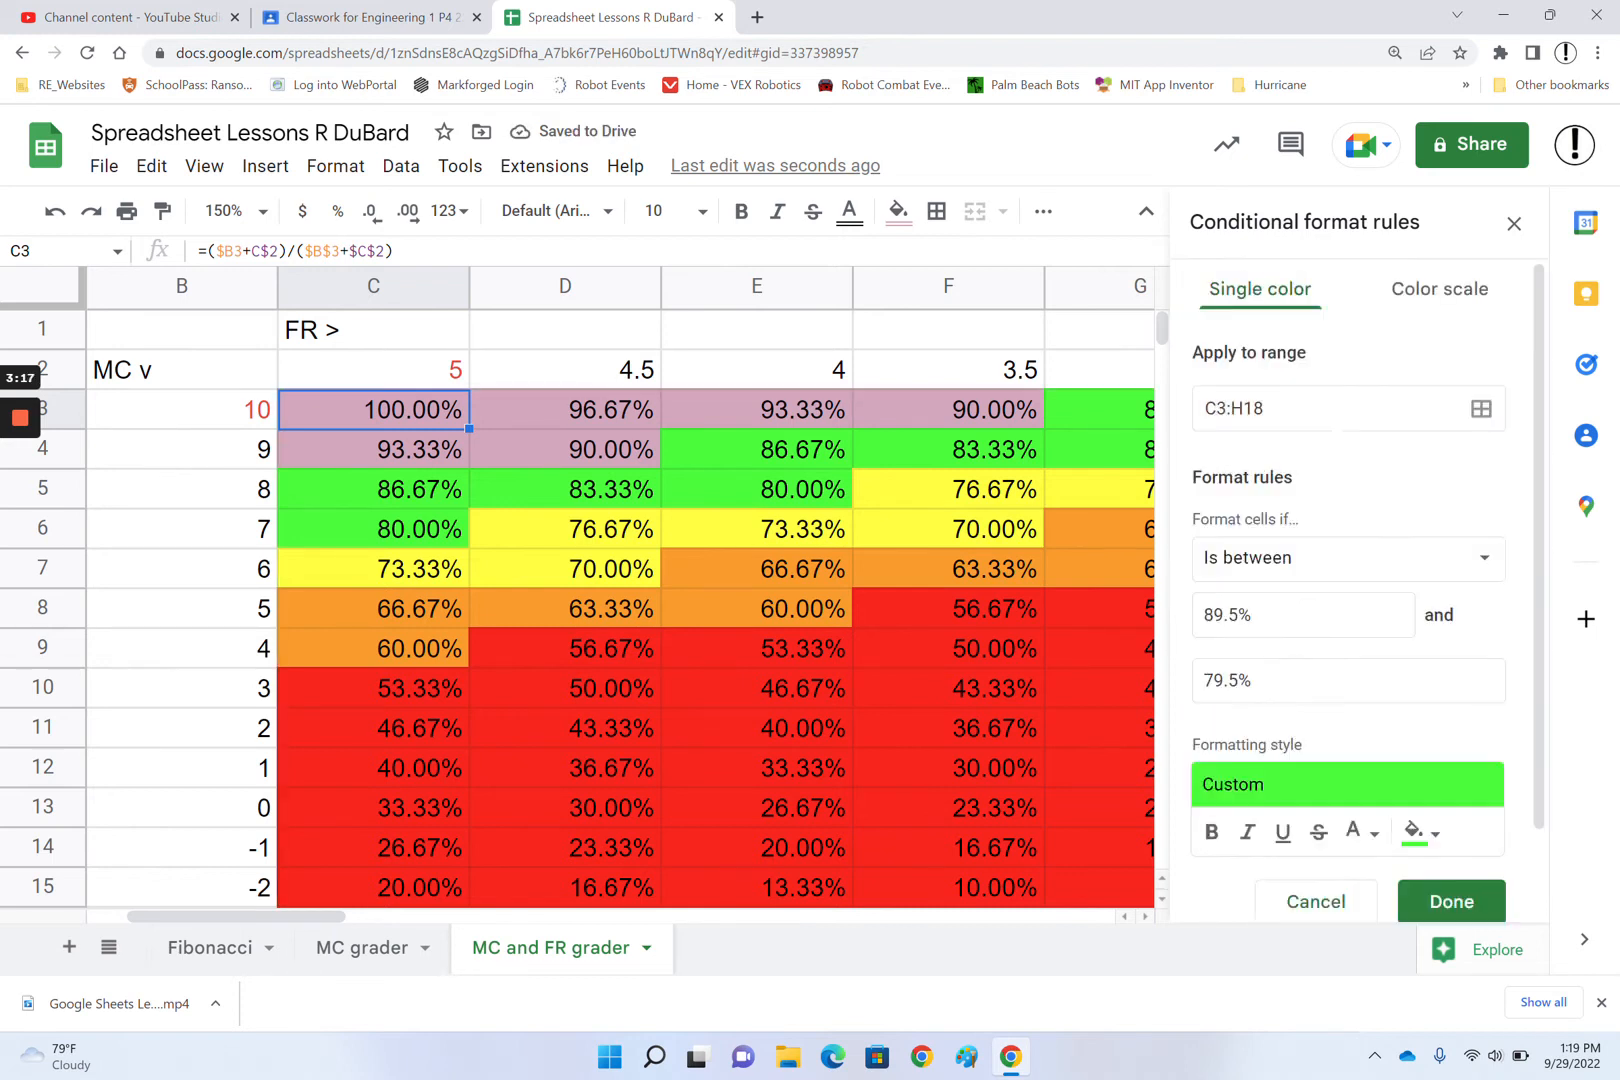
pyautogui.click(1414, 832)
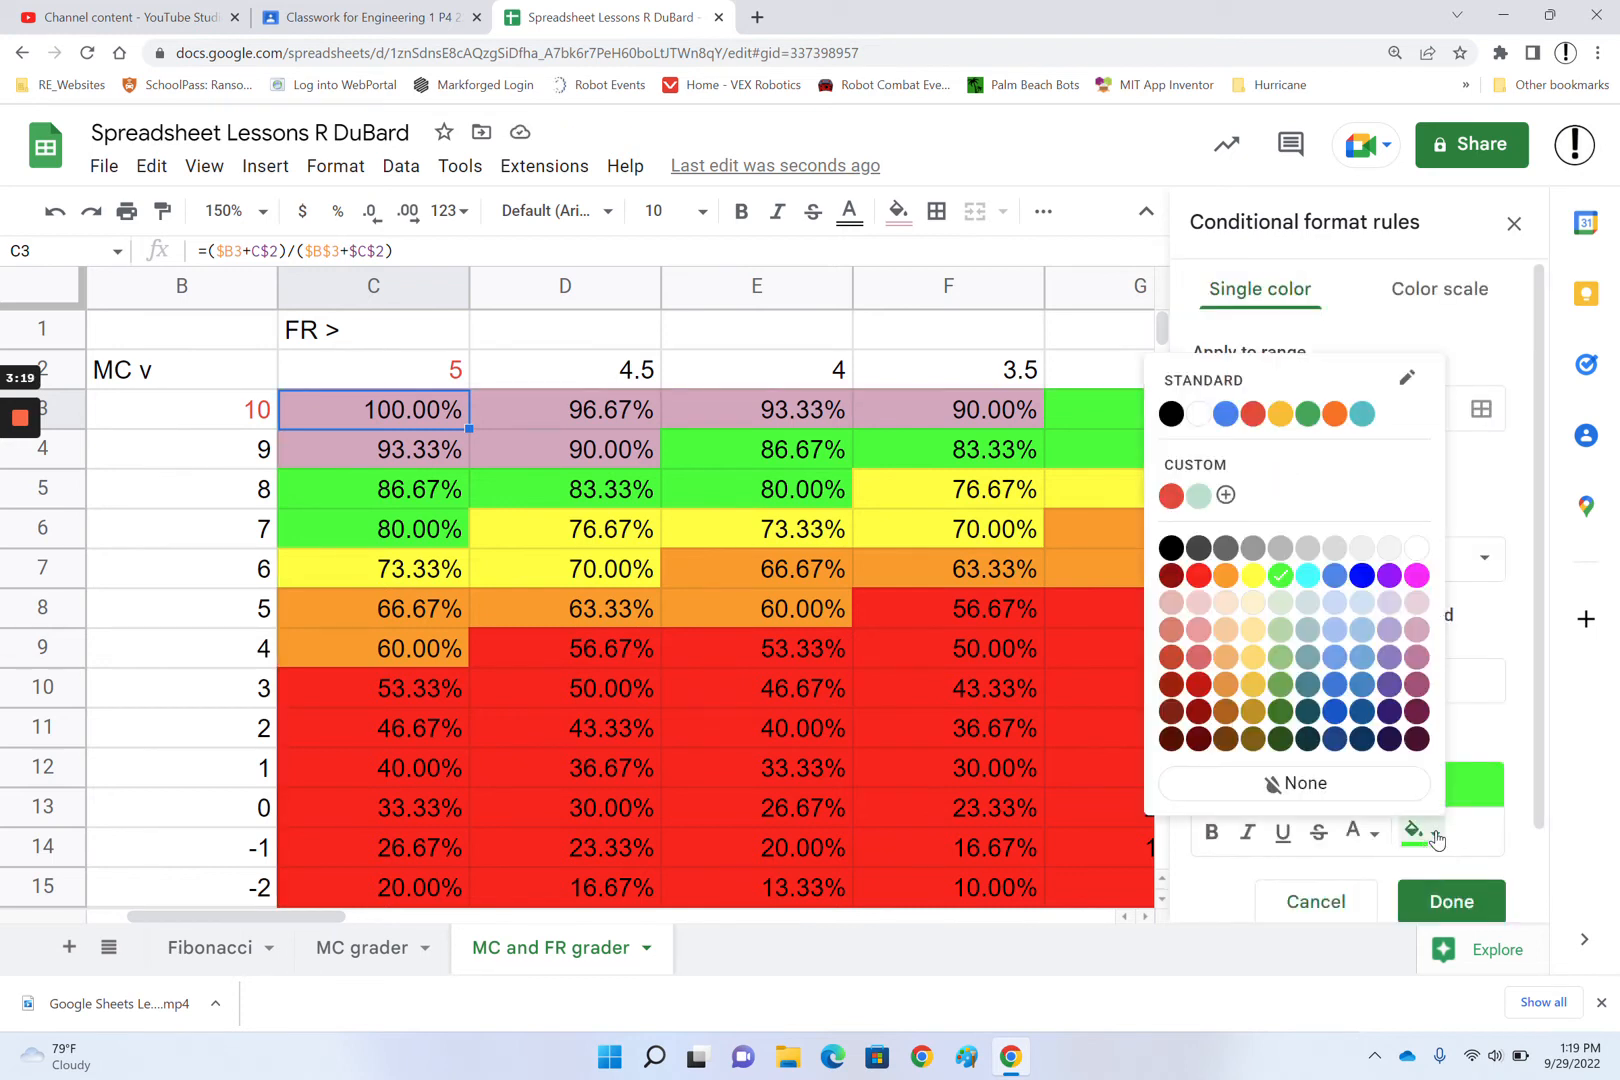
pyautogui.click(1282, 632)
pyautogui.click(1451, 905)
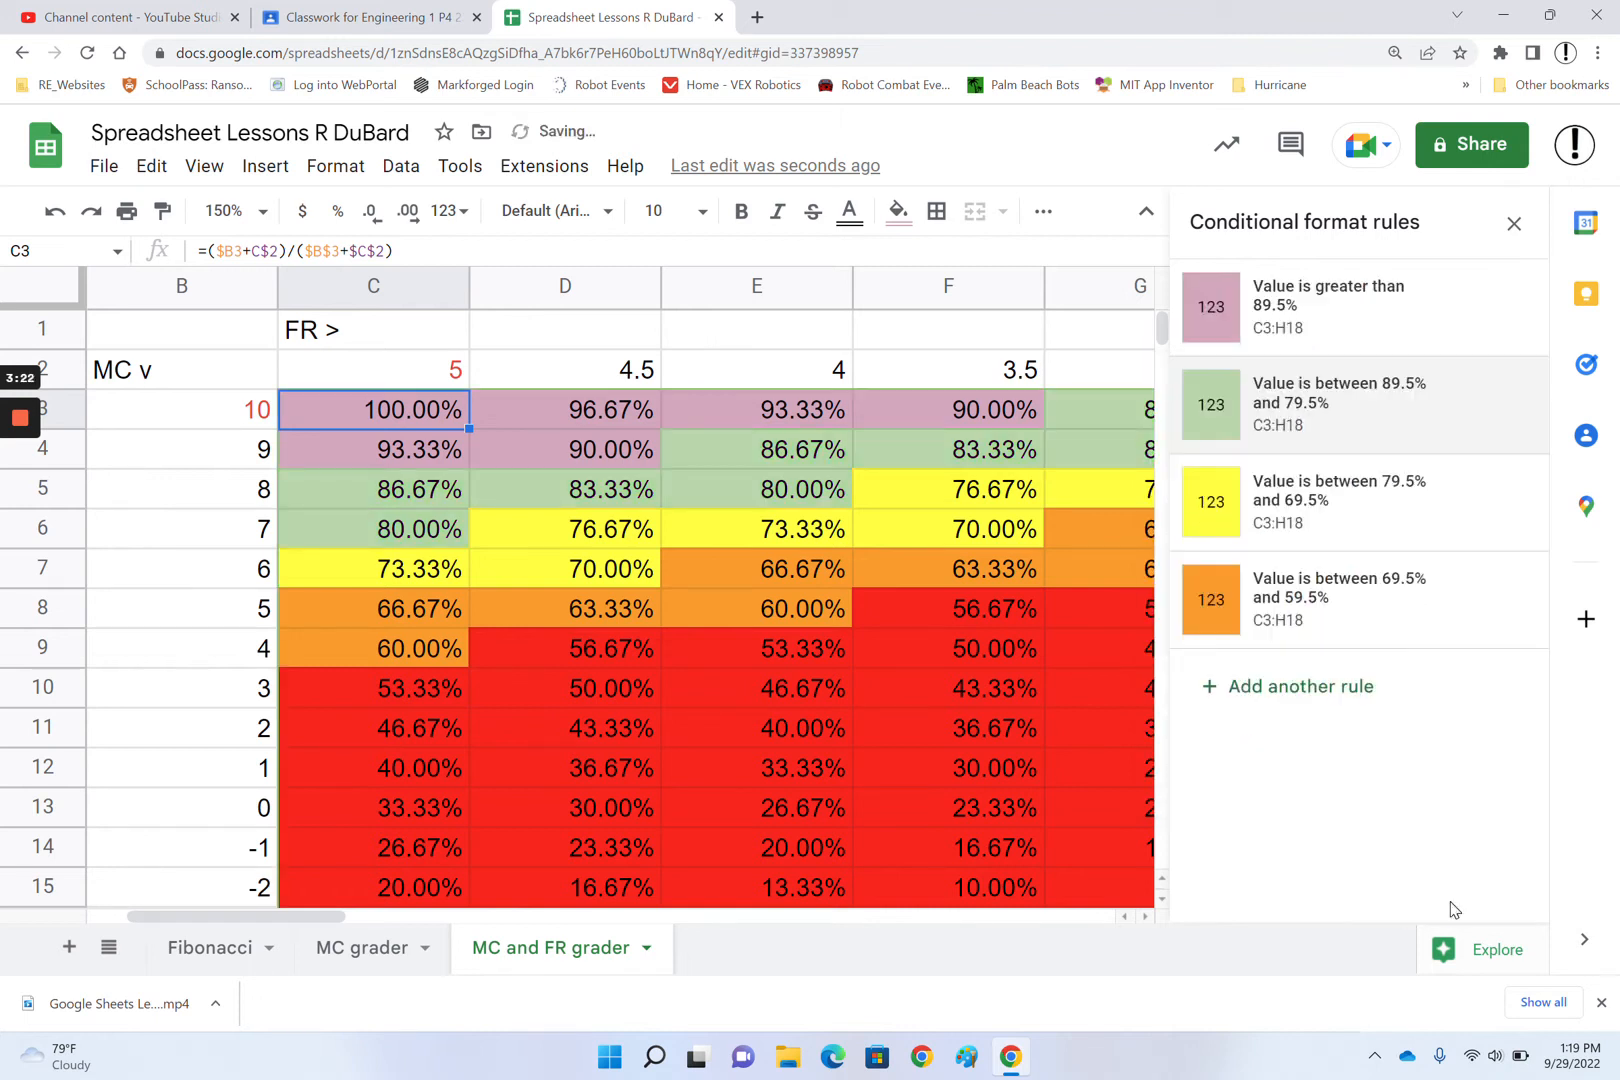
# - Change the fill of the rule for values between 79.5% and 69.5% to a softer yellow
pyautogui.click(1305, 484)
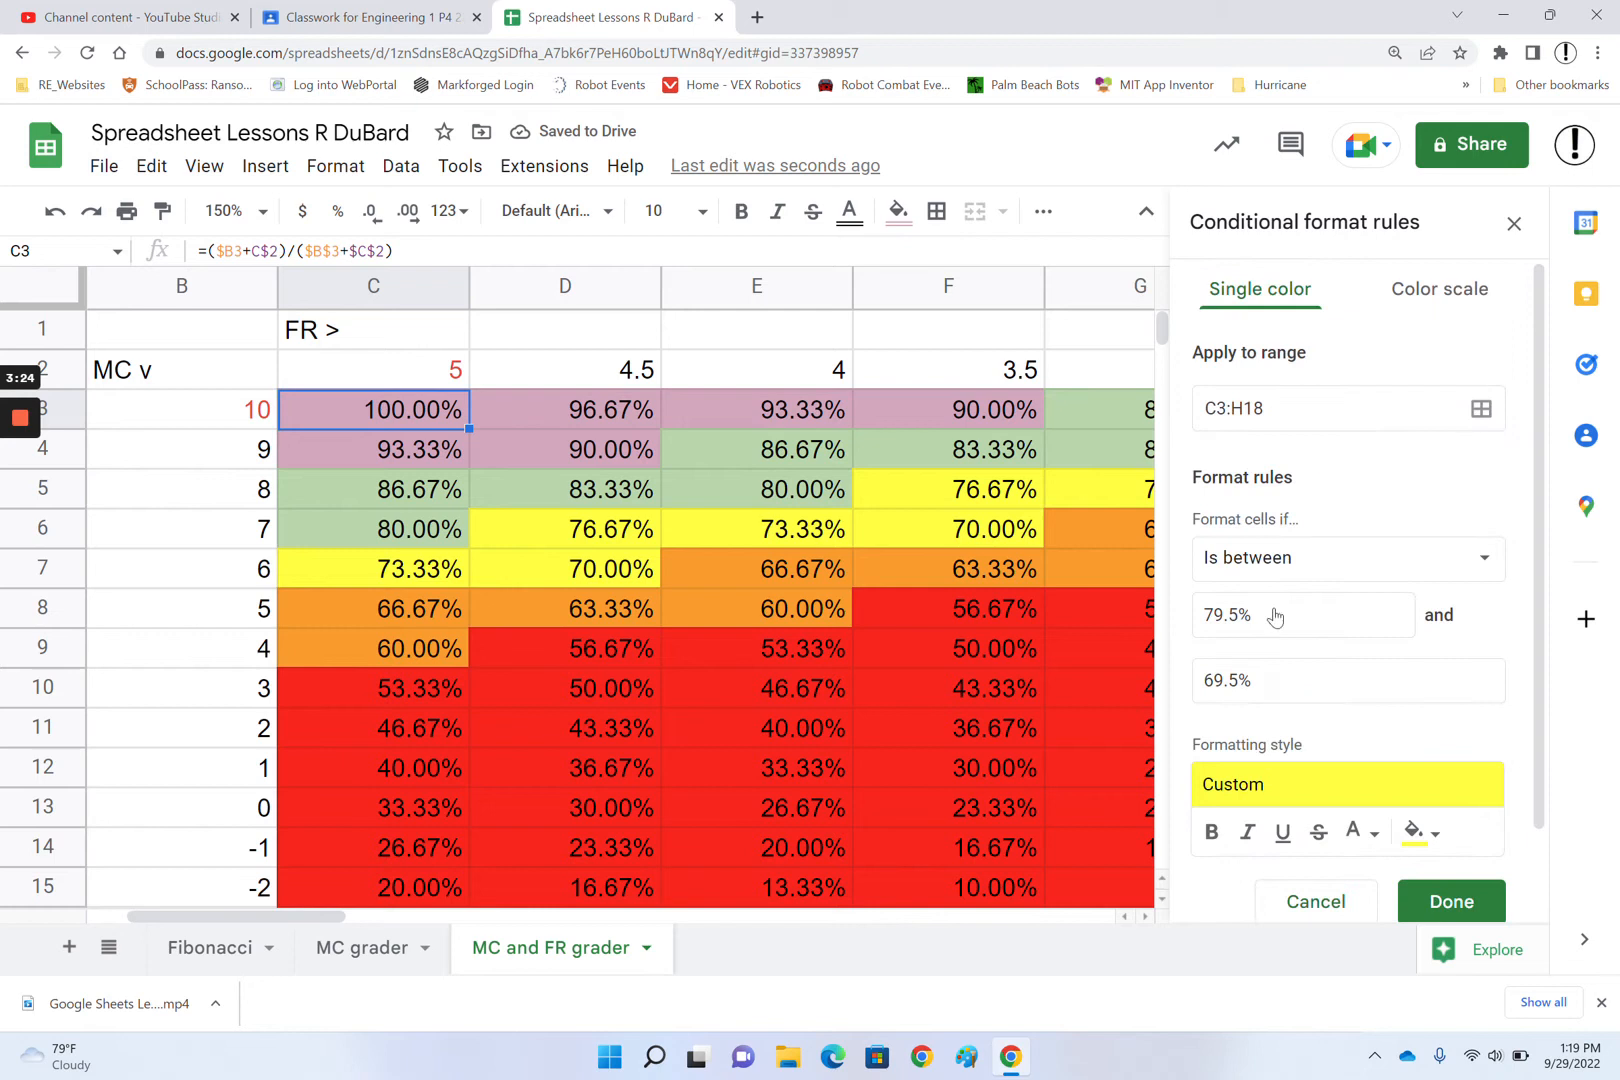
pyautogui.click(1434, 834)
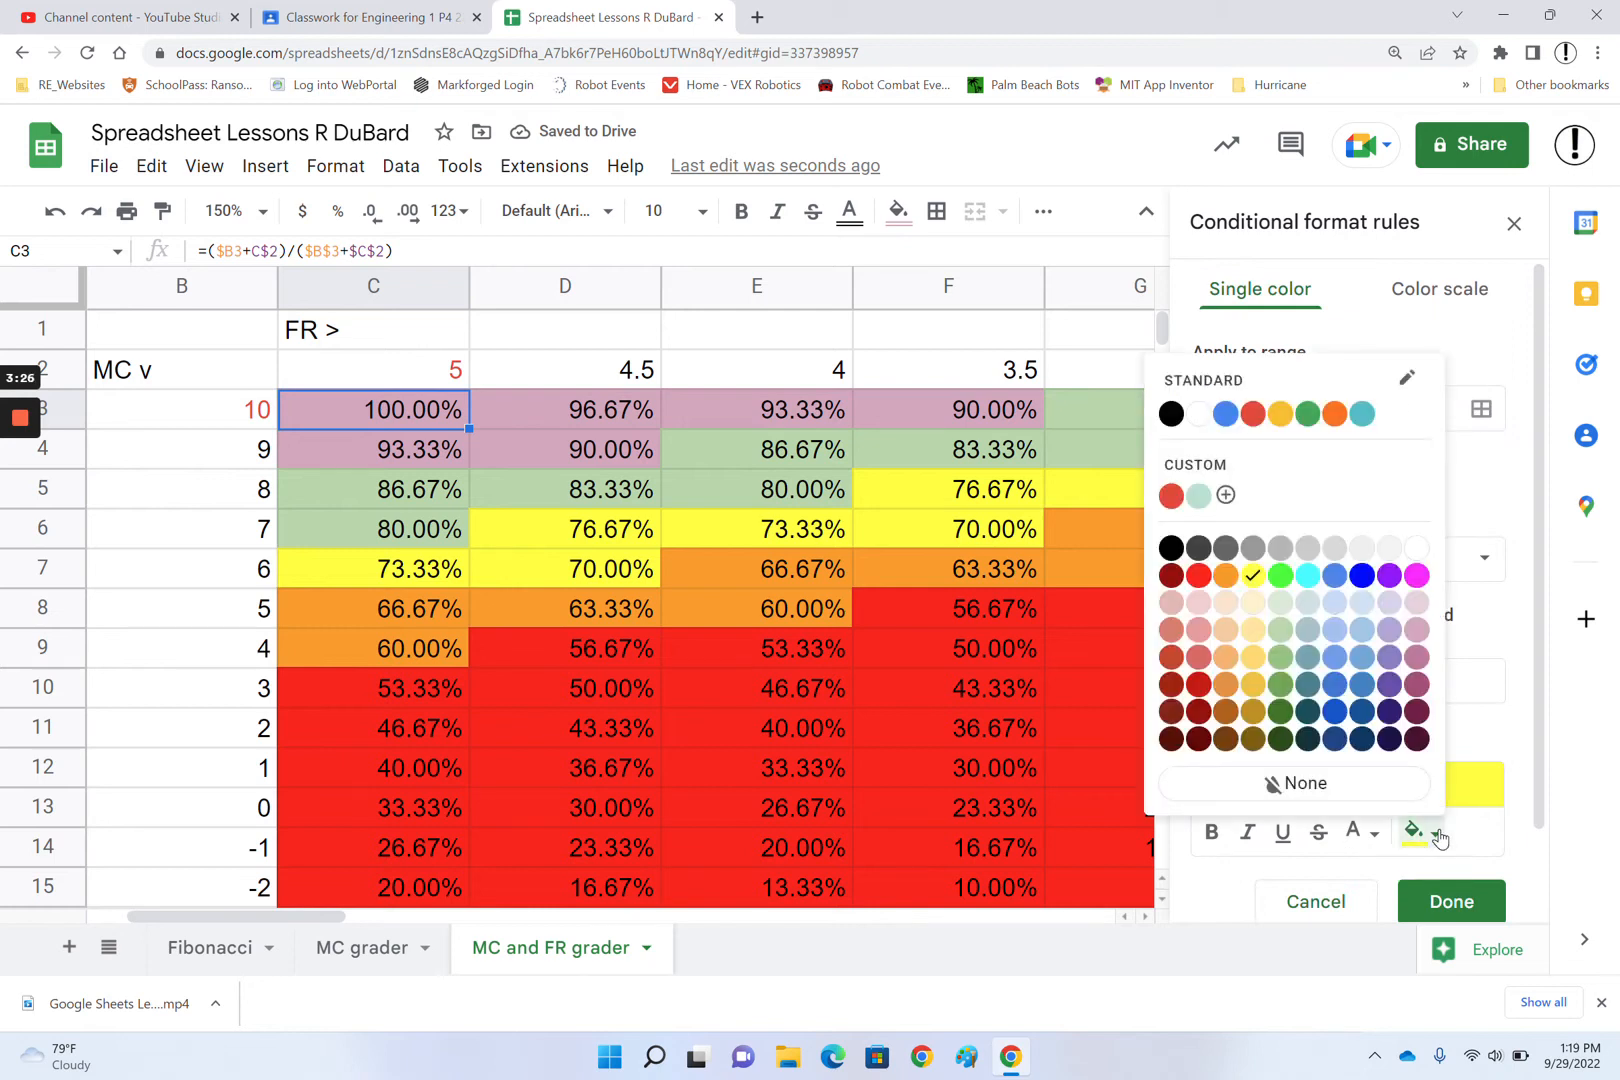
pyautogui.click(1254, 653)
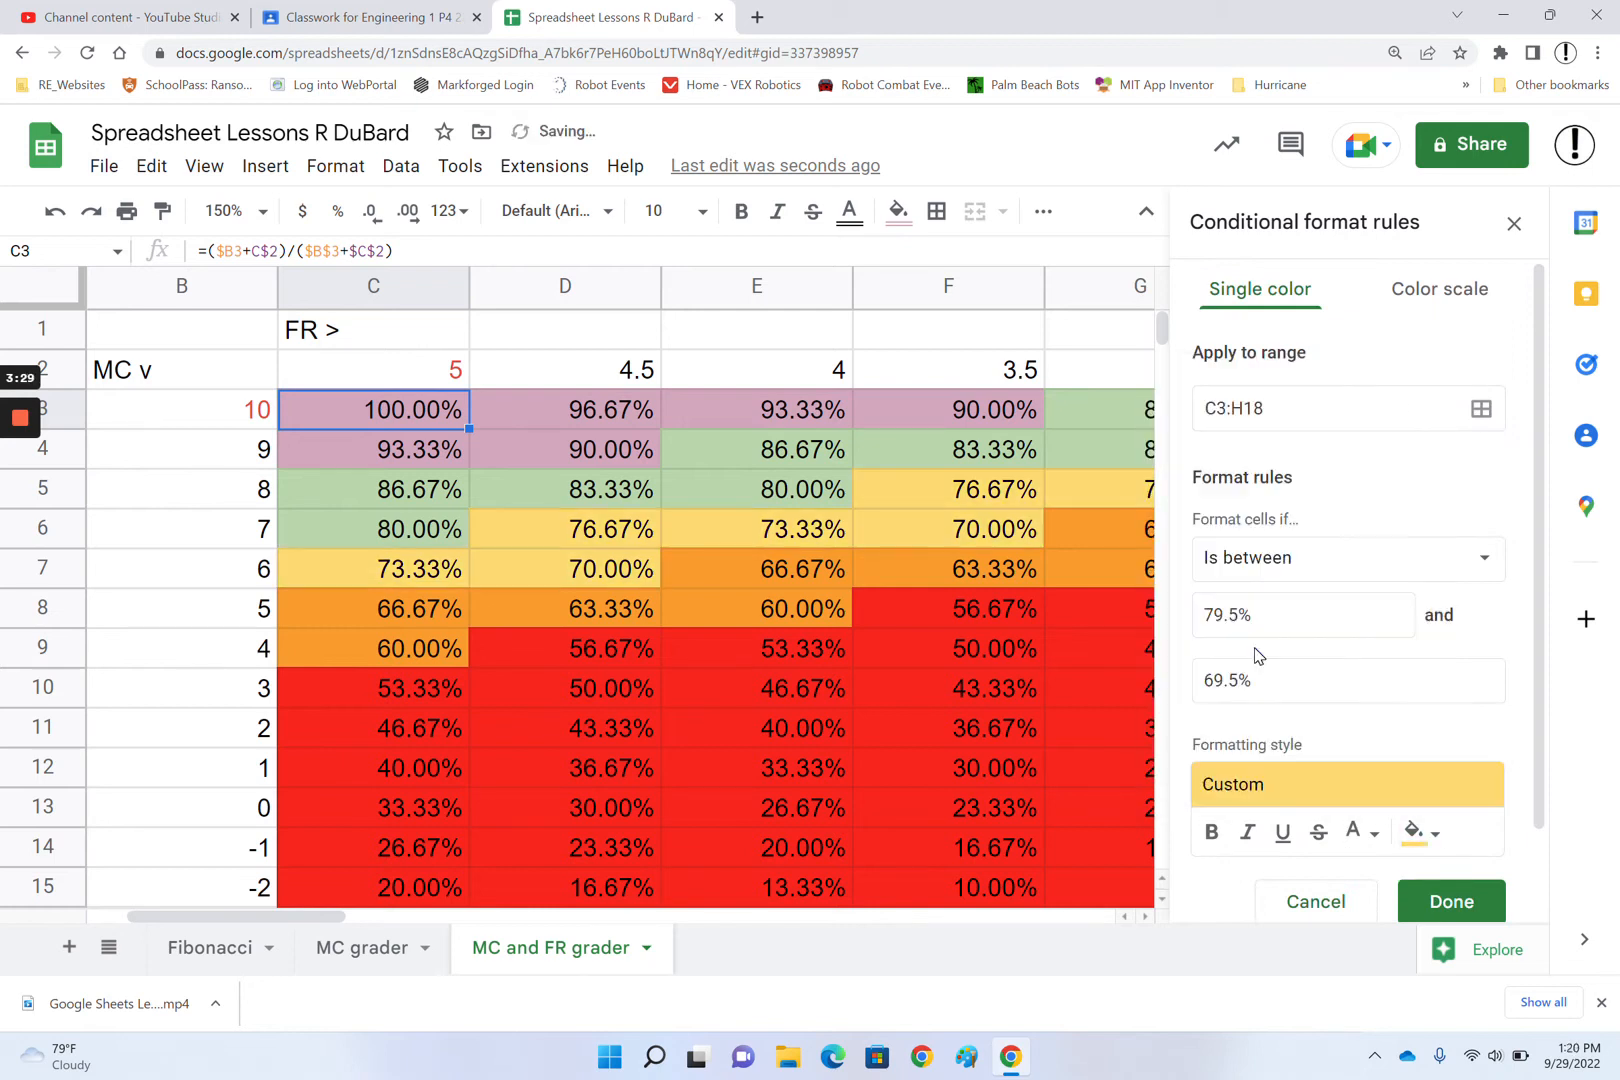
pyautogui.click(1443, 903)
# - Change the fill of the rule for values between 69.5% and 59.5% to a light orange and close the rules
pyautogui.click(1260, 585)
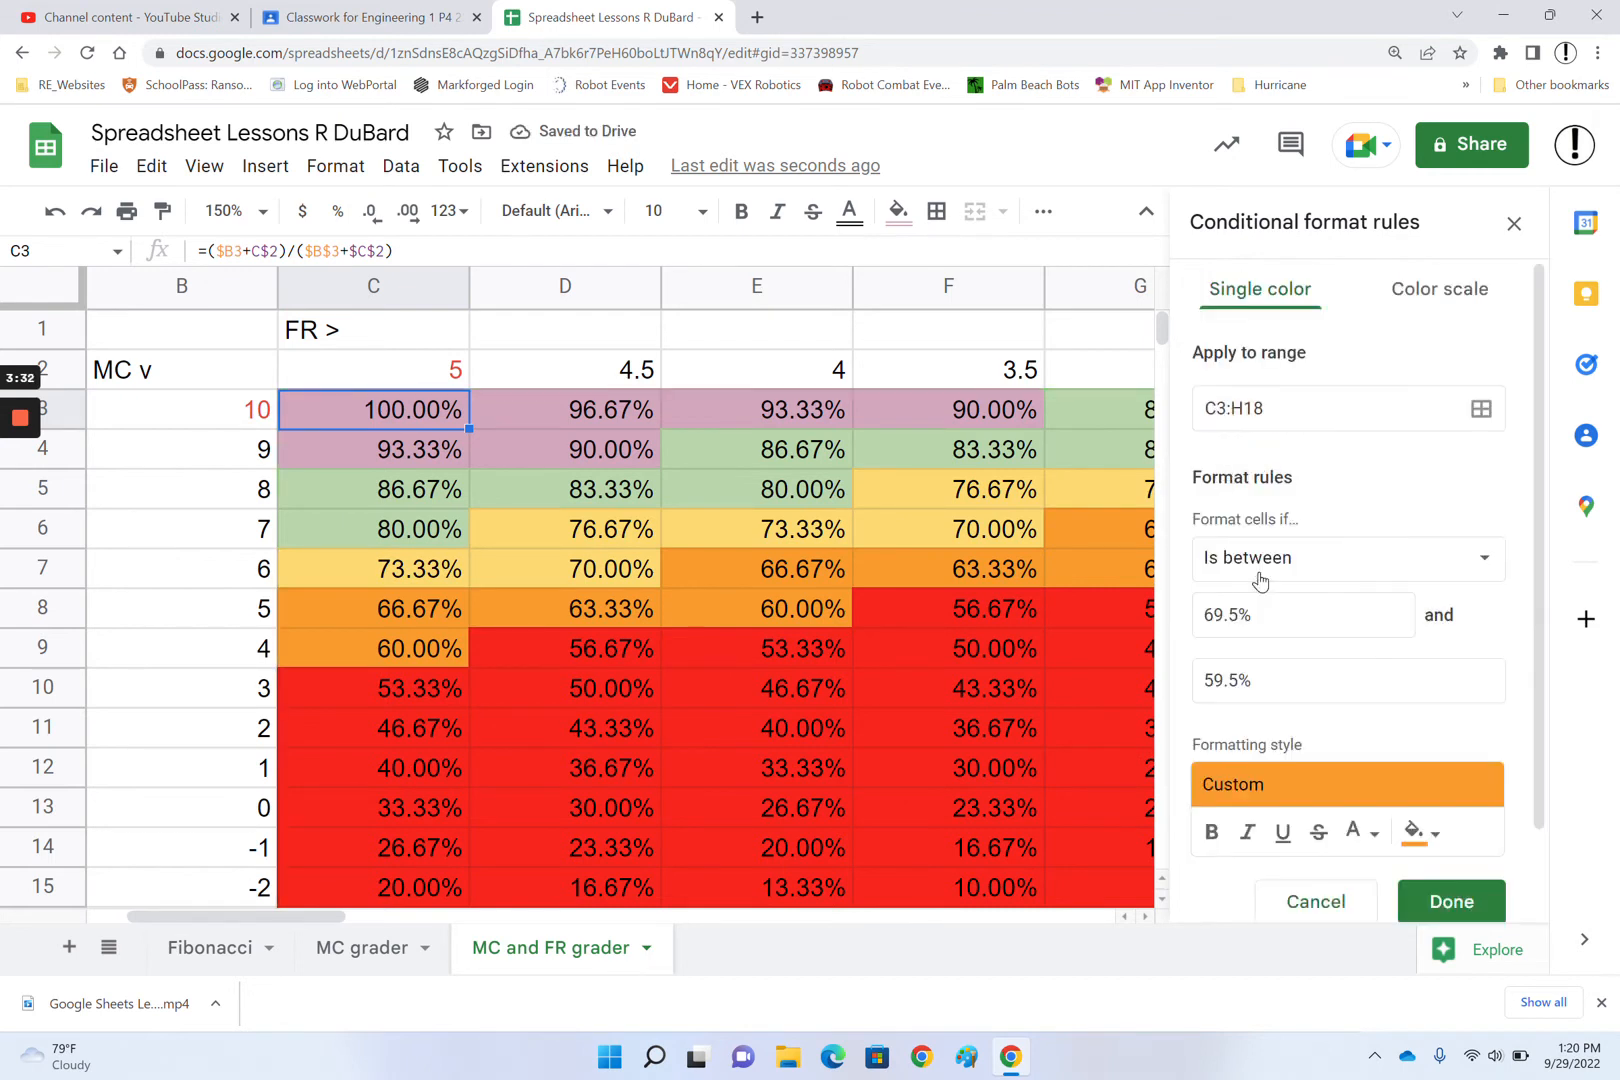
pyautogui.click(1420, 832)
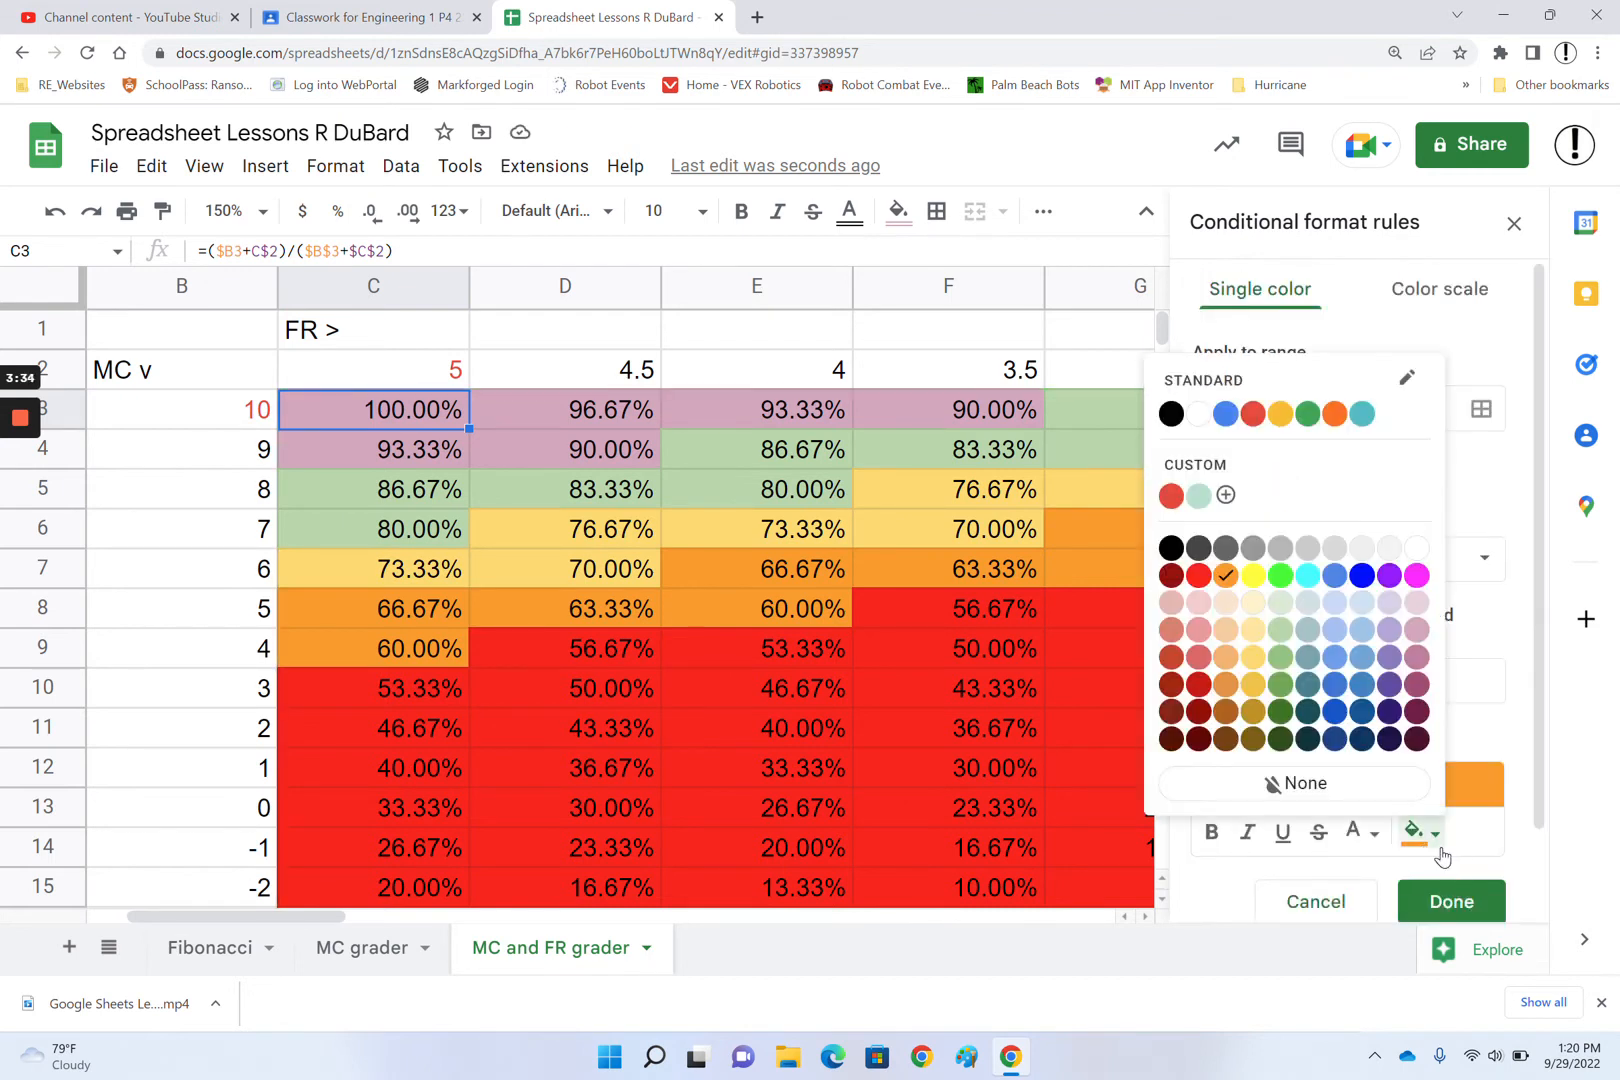
pyautogui.click(1227, 667)
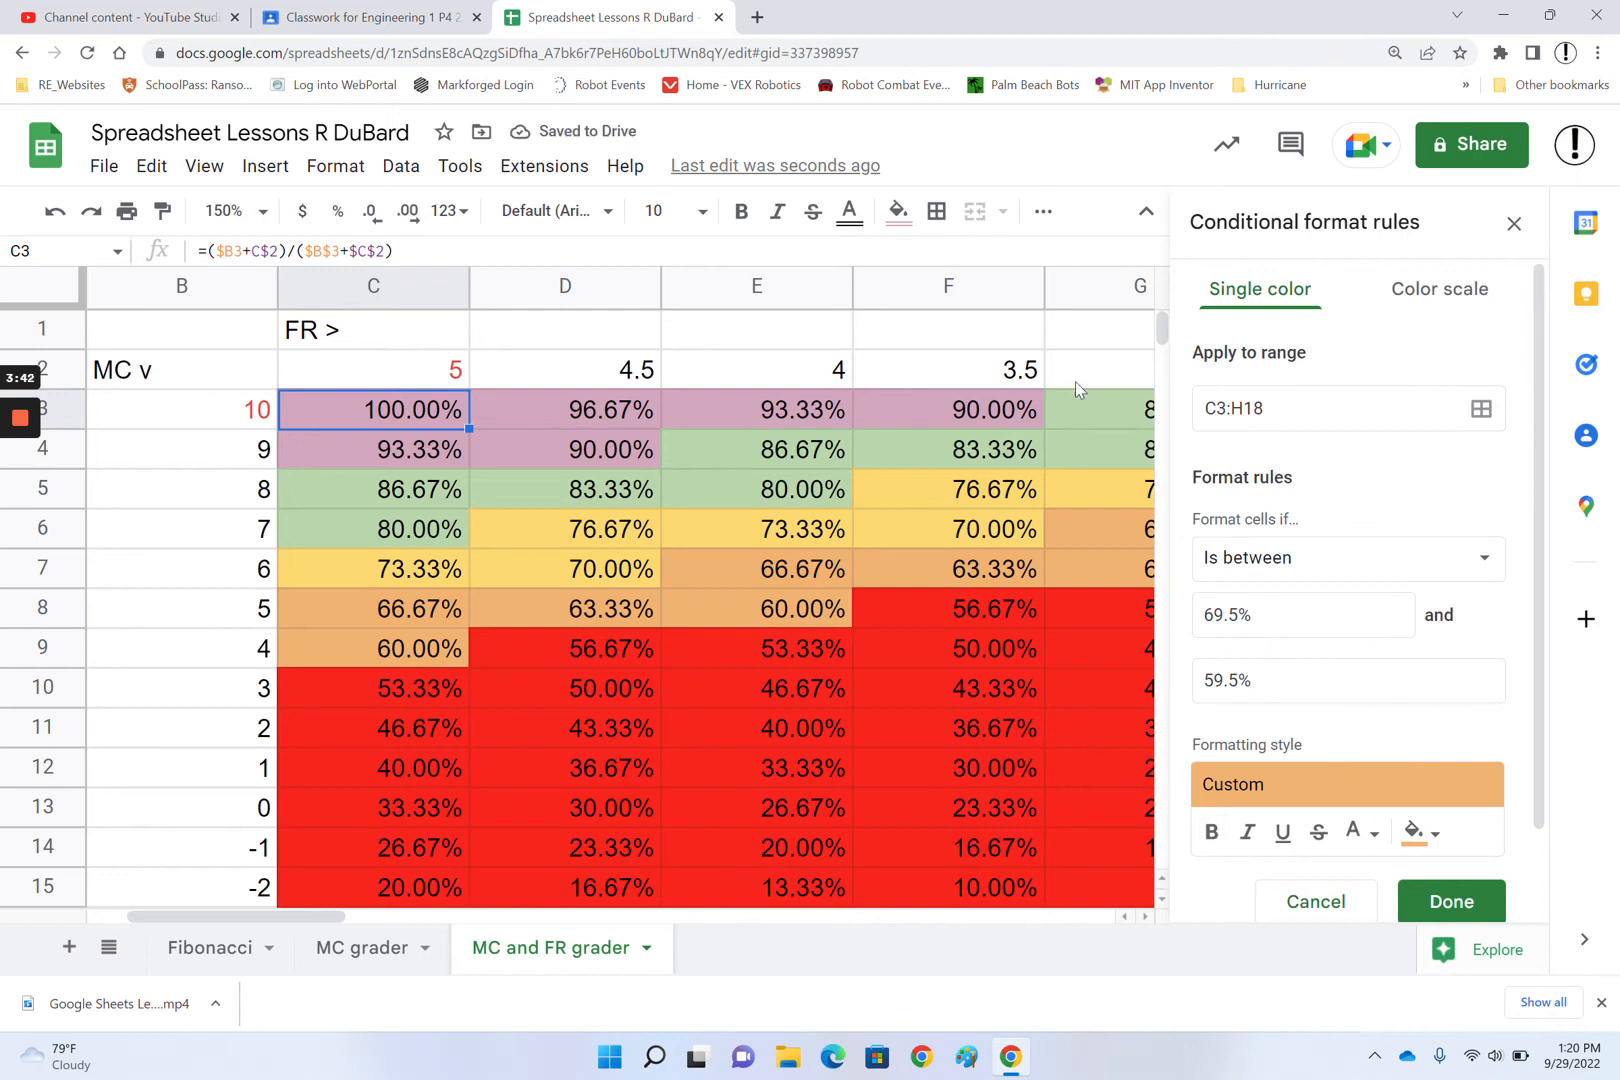
pyautogui.click(1516, 224)
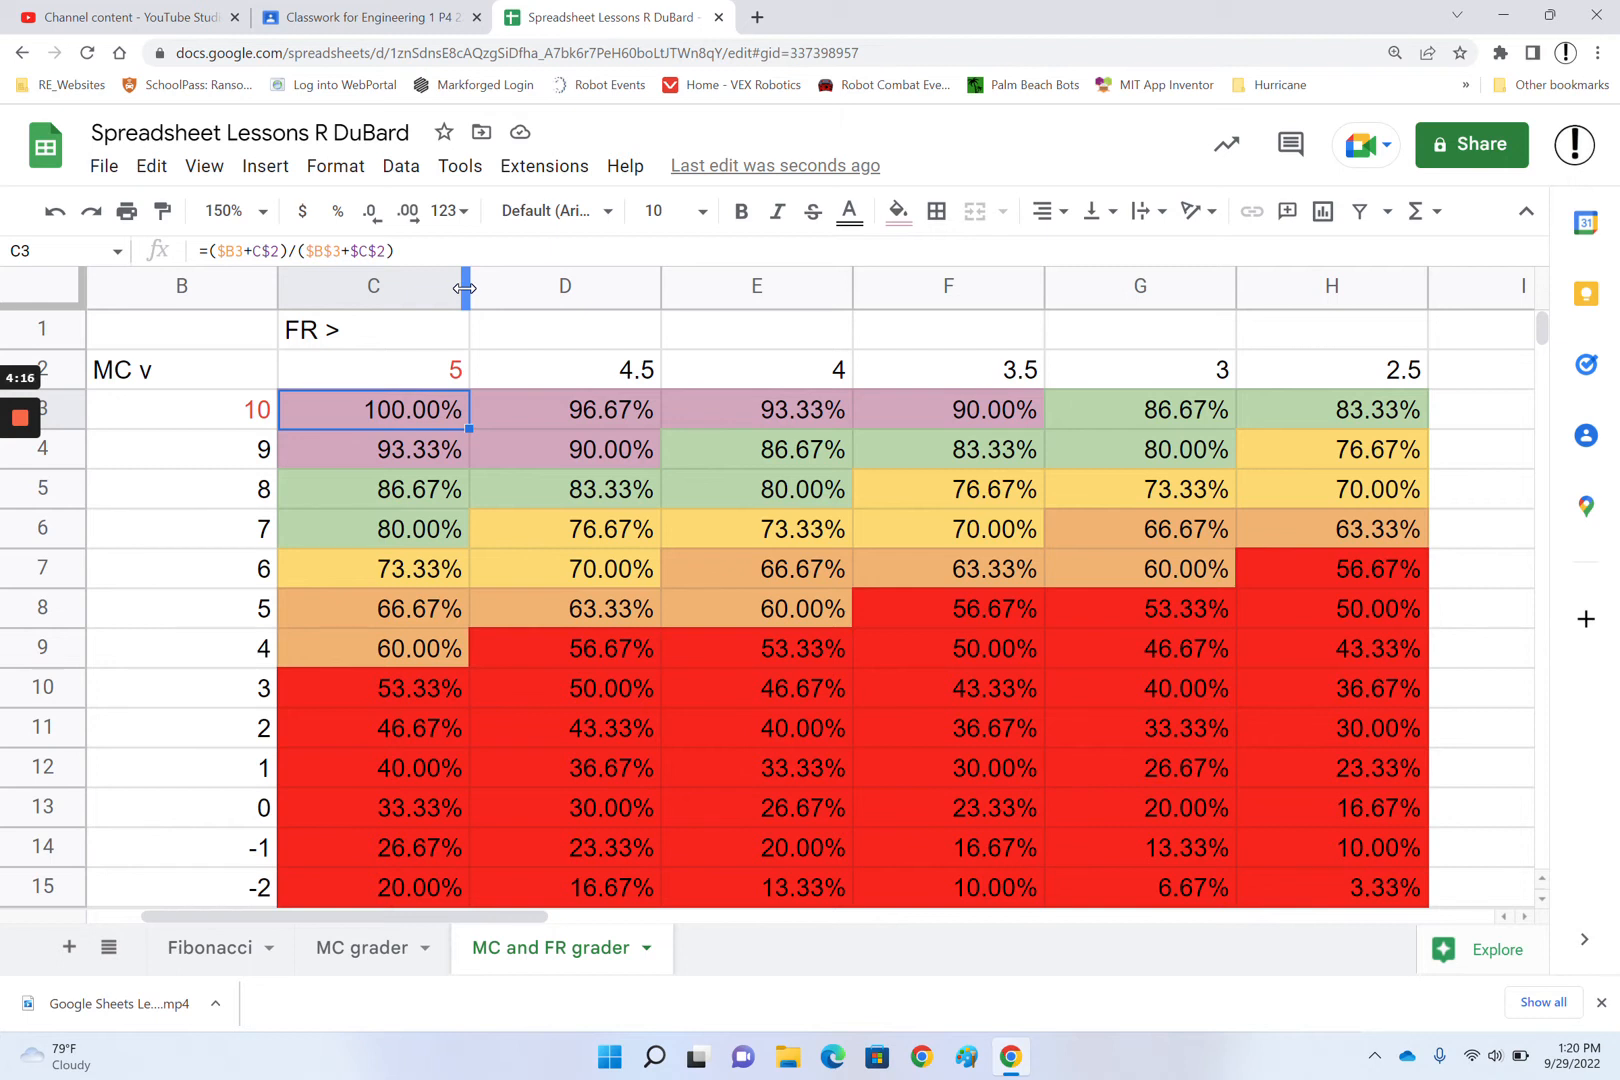
# - Fit the widths of columns C through H to their contents
pyautogui.moveTo(465, 288); pyautogui.dragTo(579, 285)
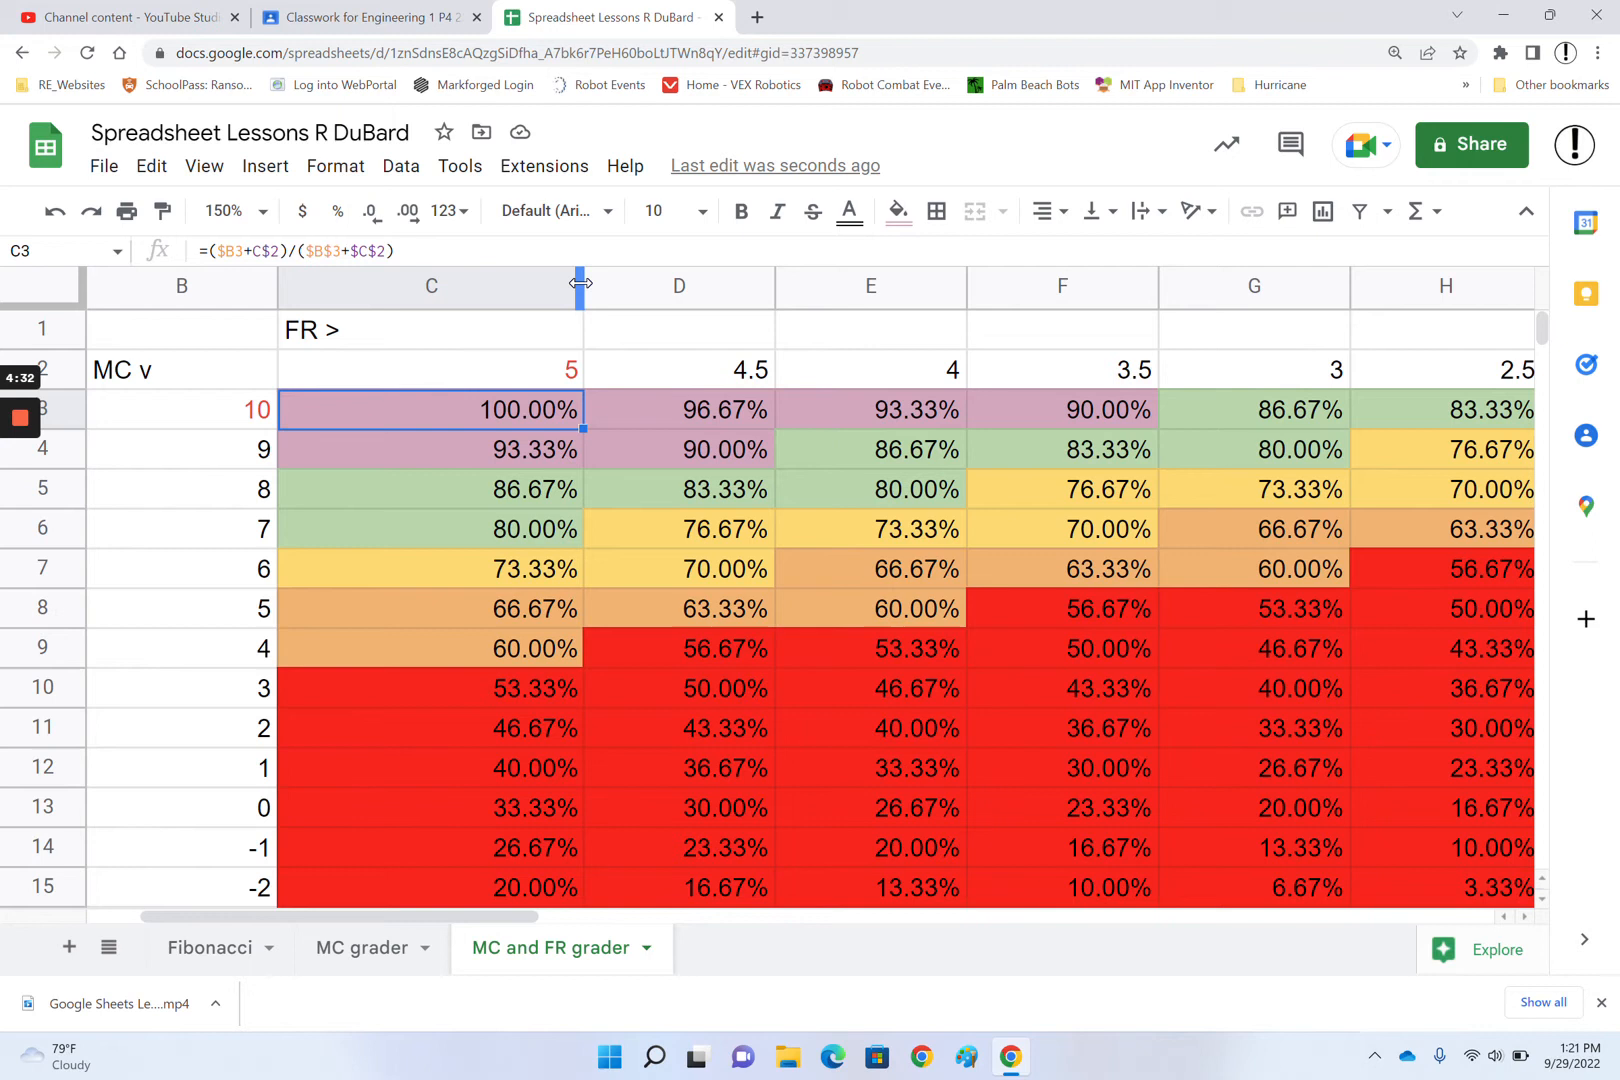
pyautogui.doubleClick(580, 283)
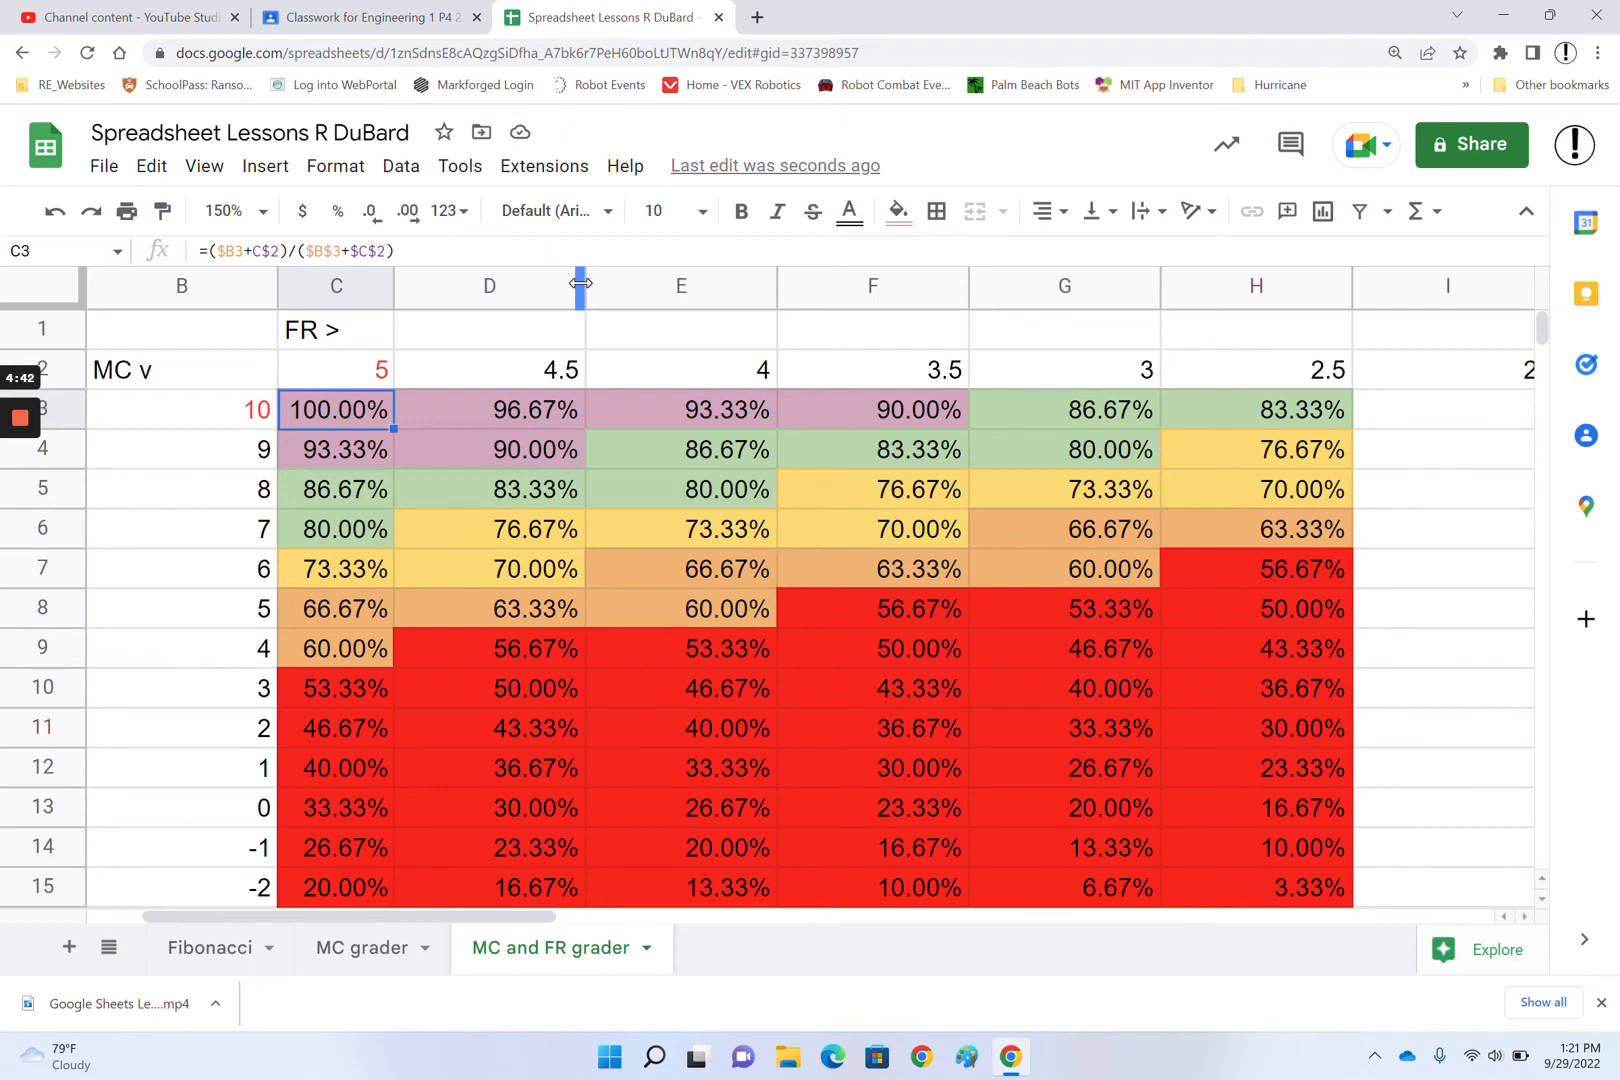
pyautogui.click(576, 281)
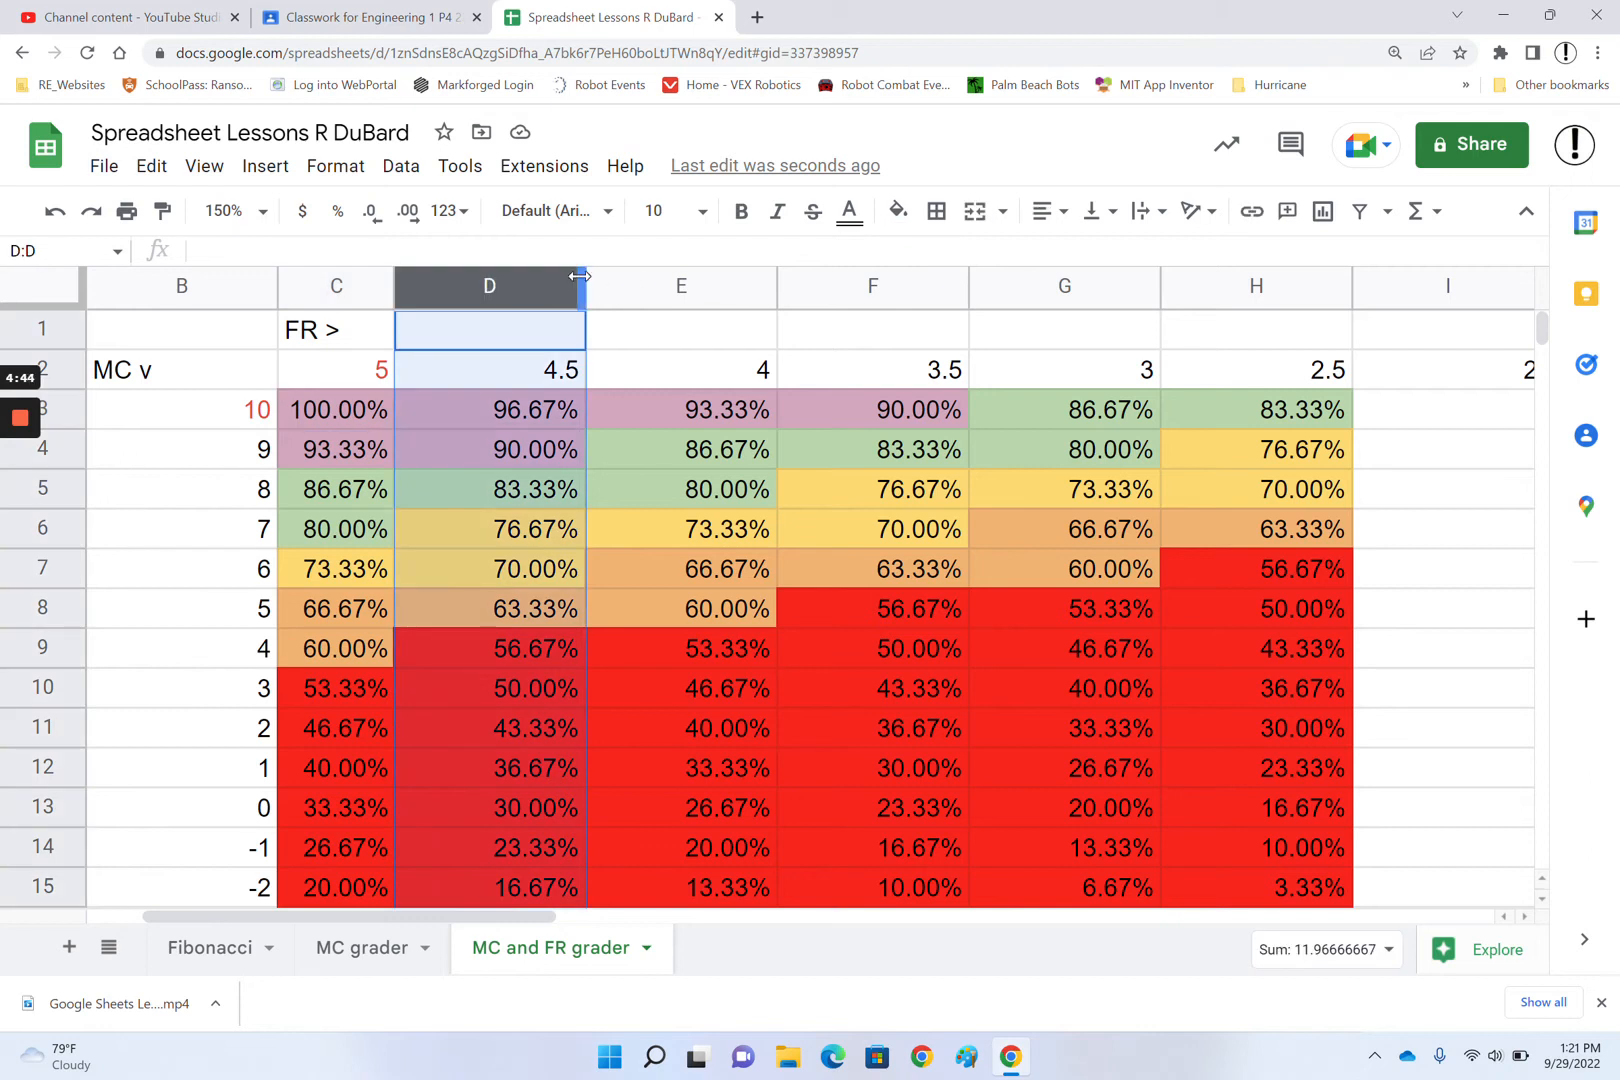
pyautogui.moveTo(580, 276); pyautogui.dragTo(494, 280)
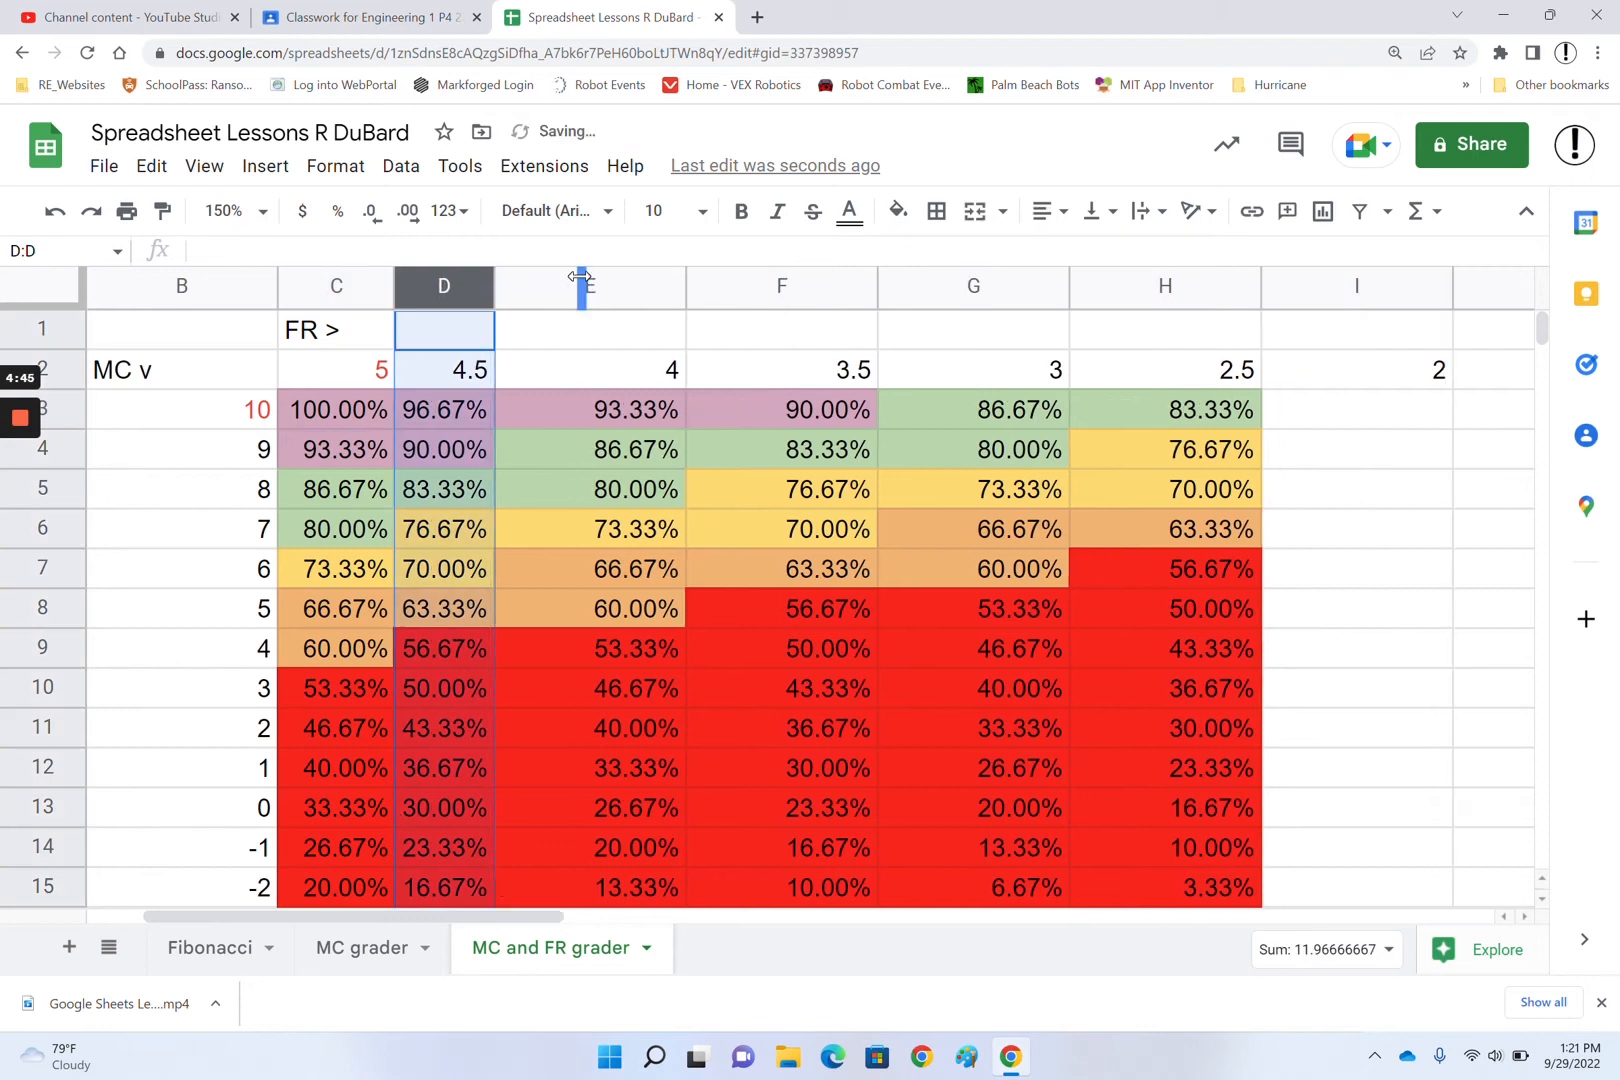
pyautogui.doubleClick(683, 285)
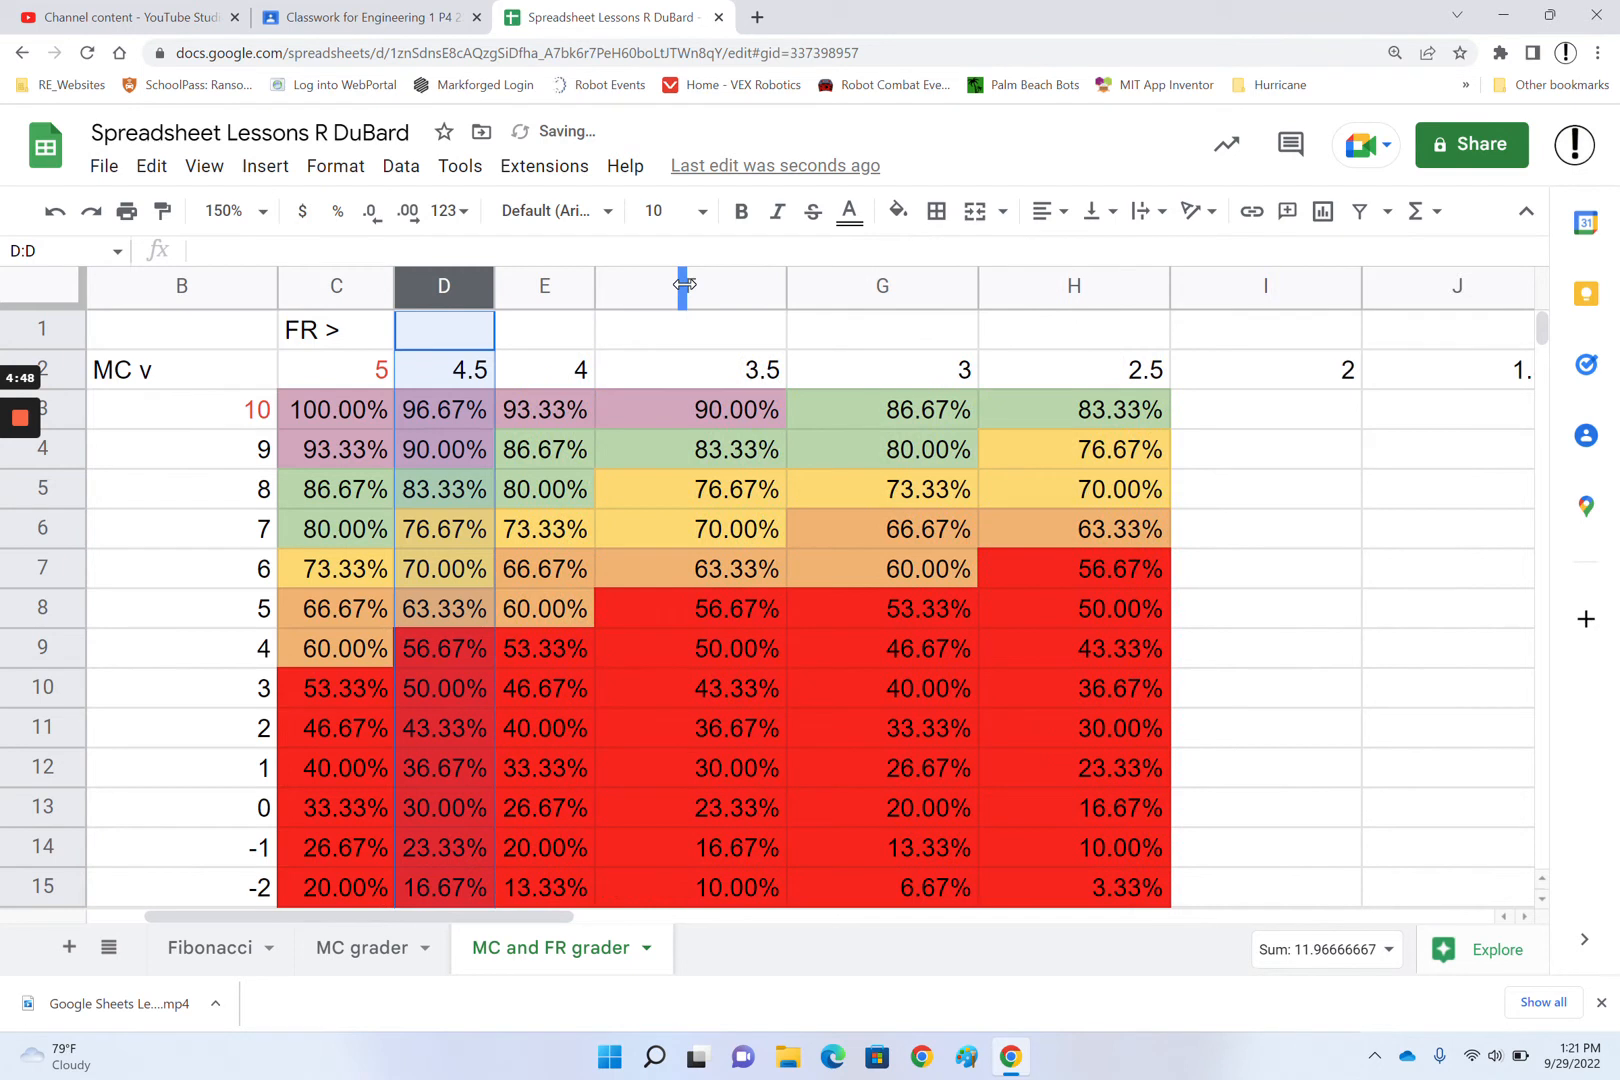
pyautogui.doubleClick(785, 286)
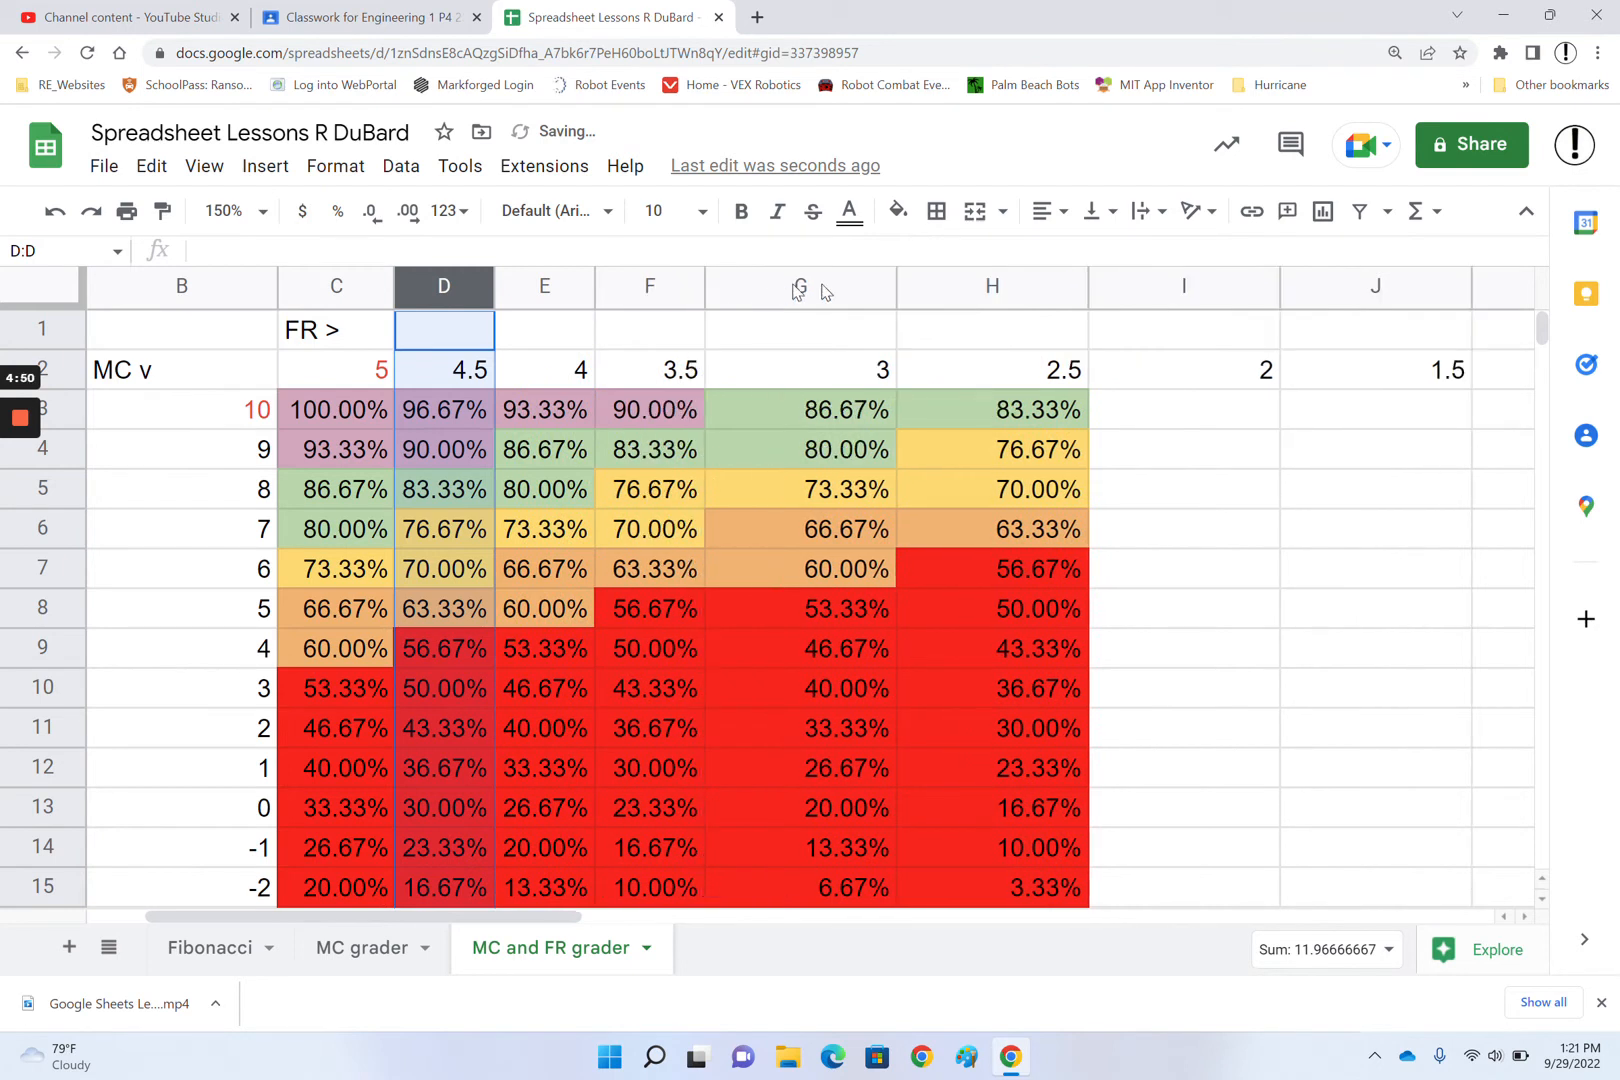
pyautogui.doubleClick(895, 286)
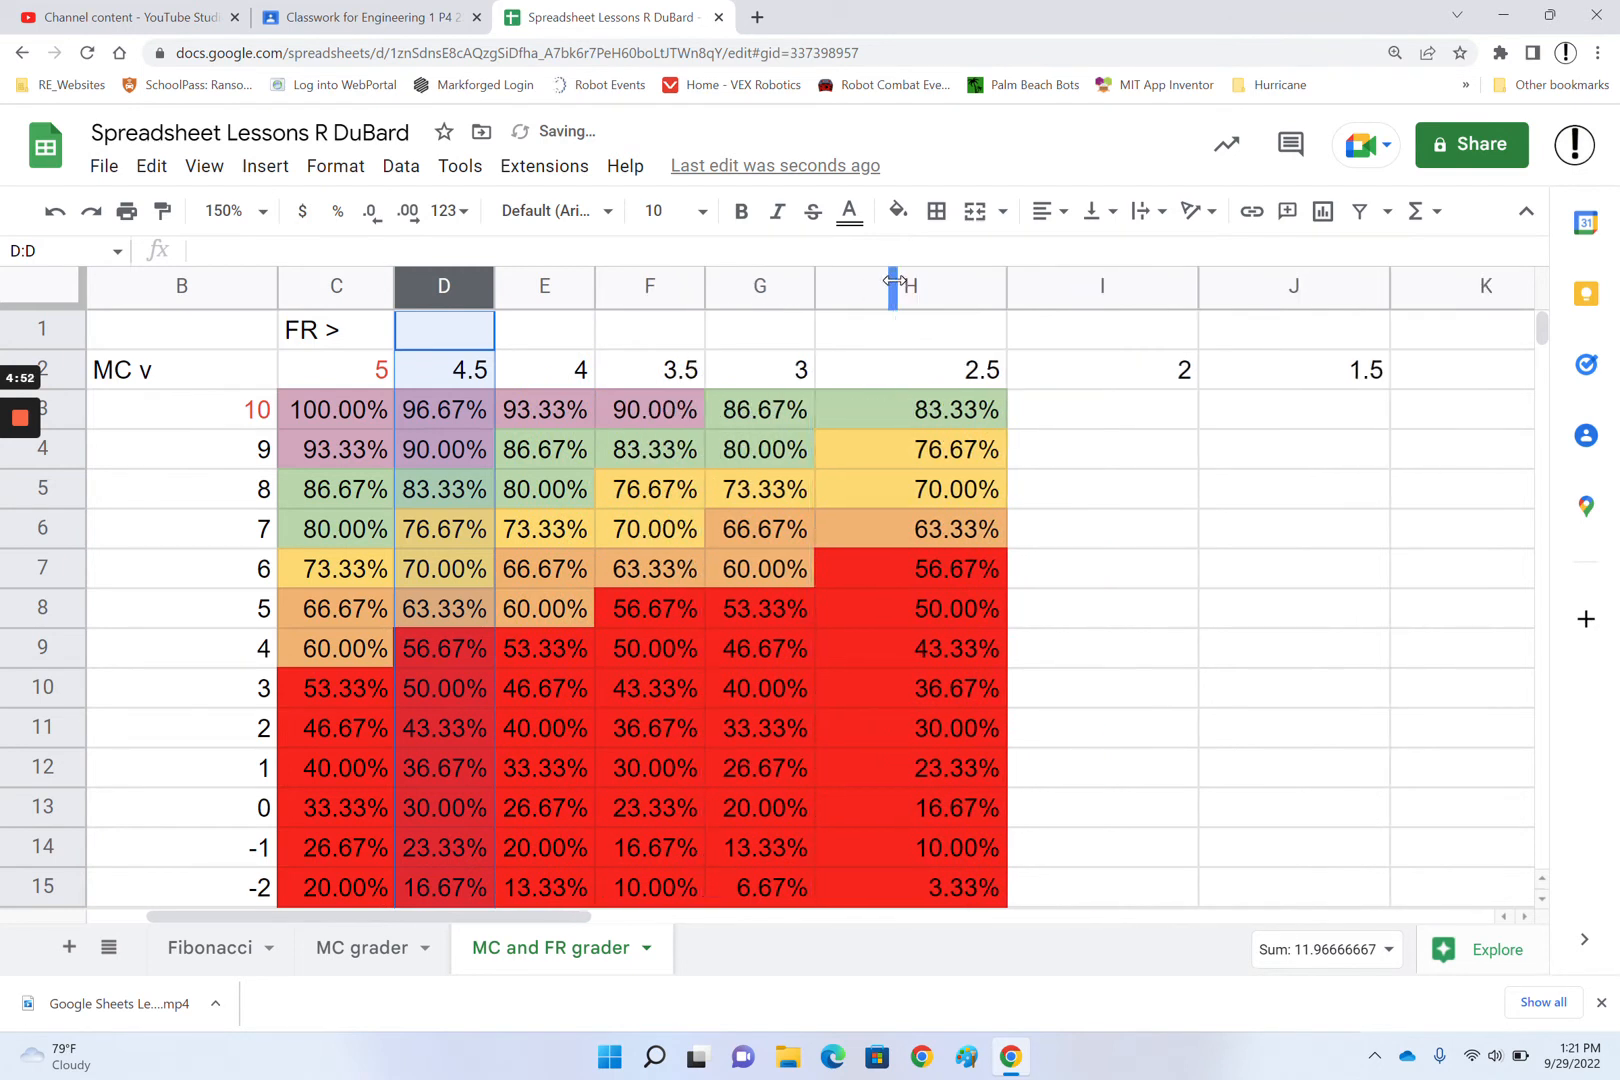
pyautogui.doubleClick(1004, 287)
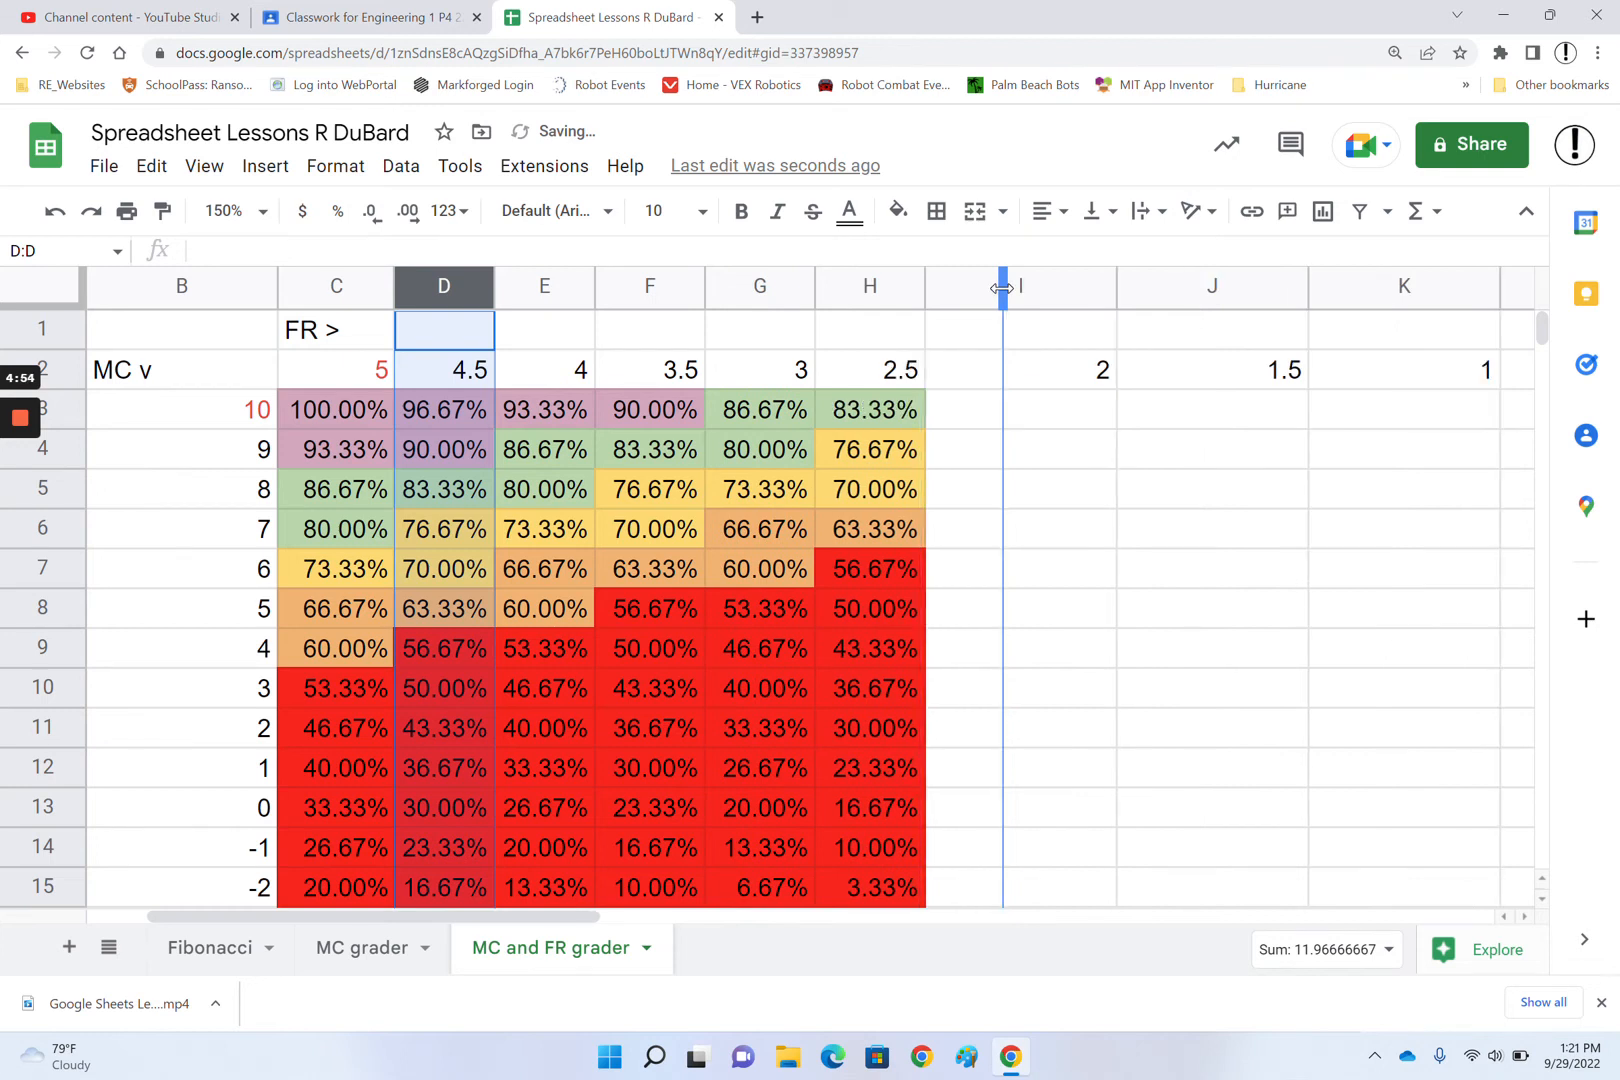
# - Clear the unused header values in I1:L2 and narrow column B to fit its contents
pyautogui.moveTo(1052, 370); pyautogui.dragTo(1537, 350)
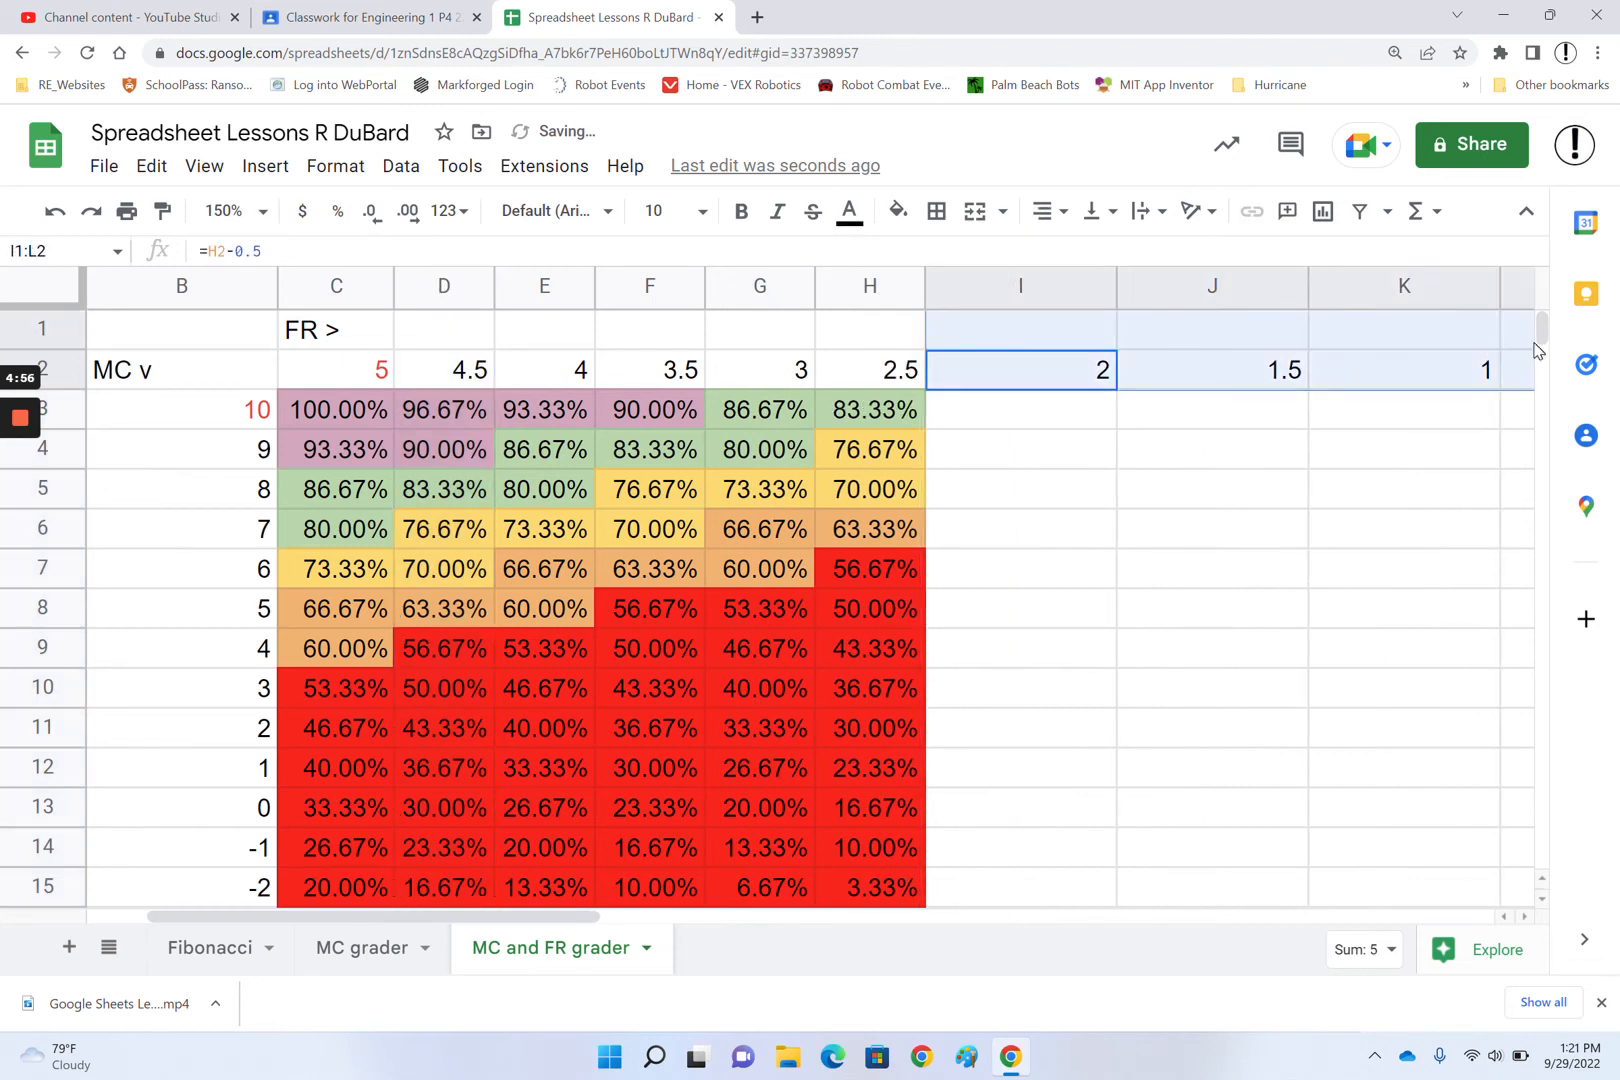
pyautogui.press('Delete')
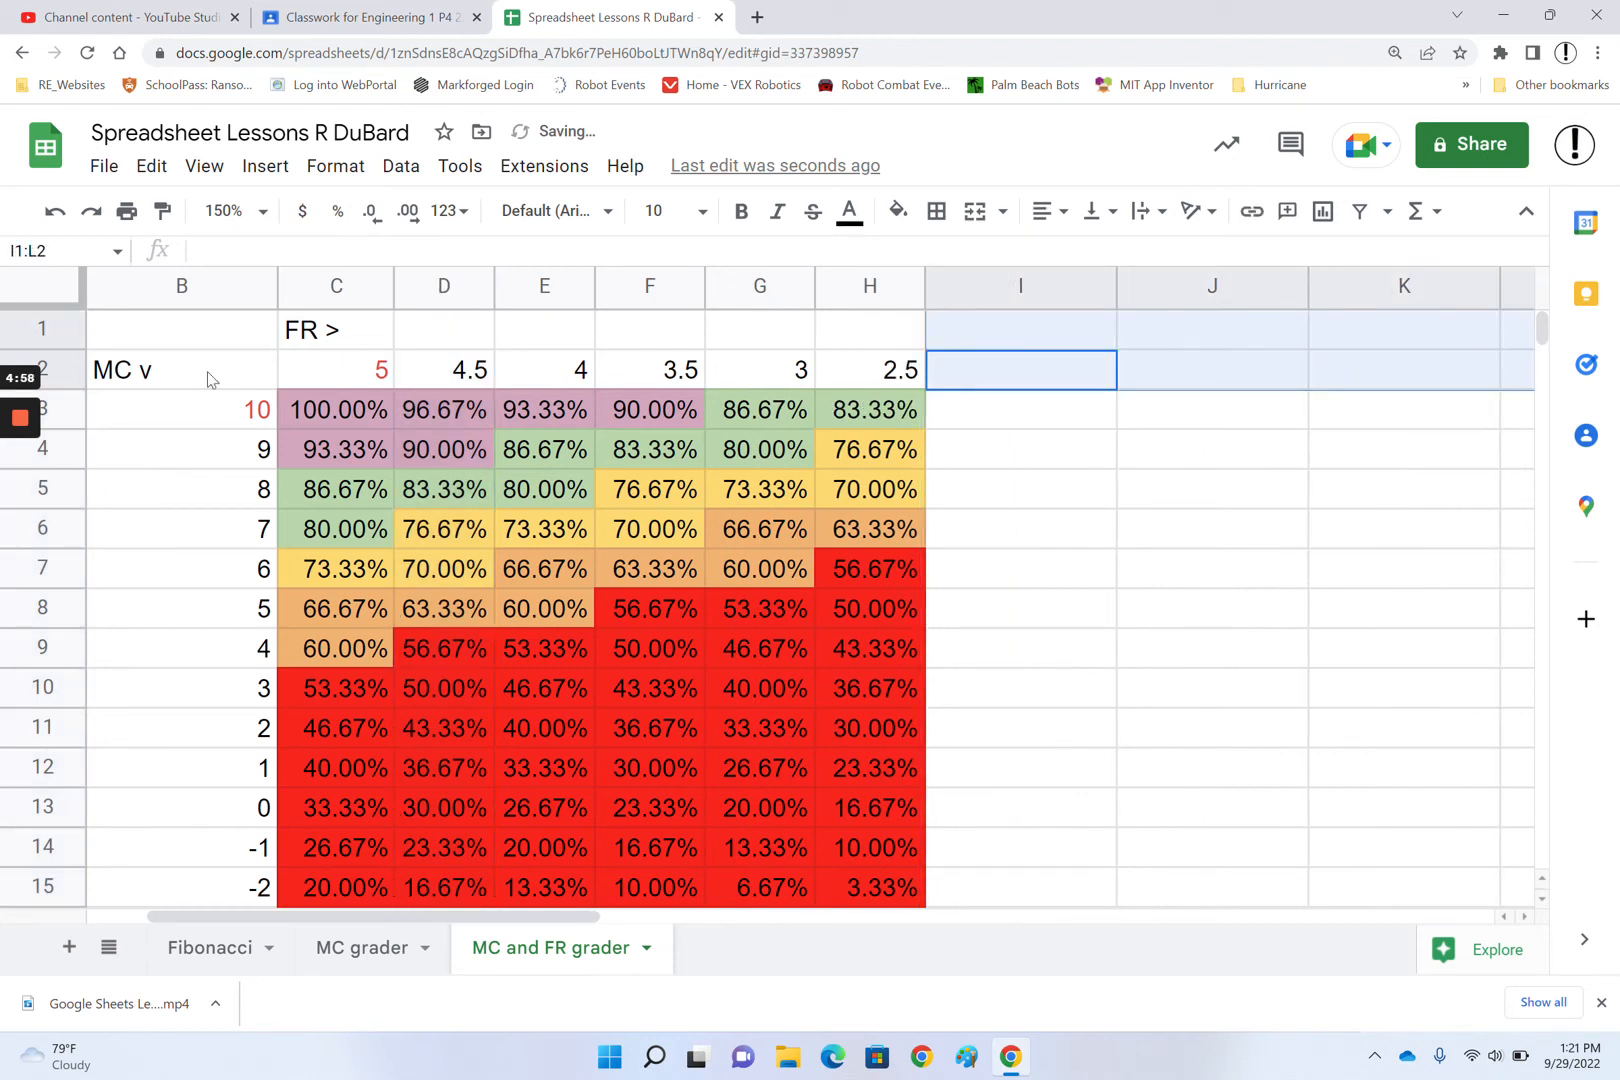
pyautogui.moveTo(277, 290); pyautogui.dragTo(160, 290)
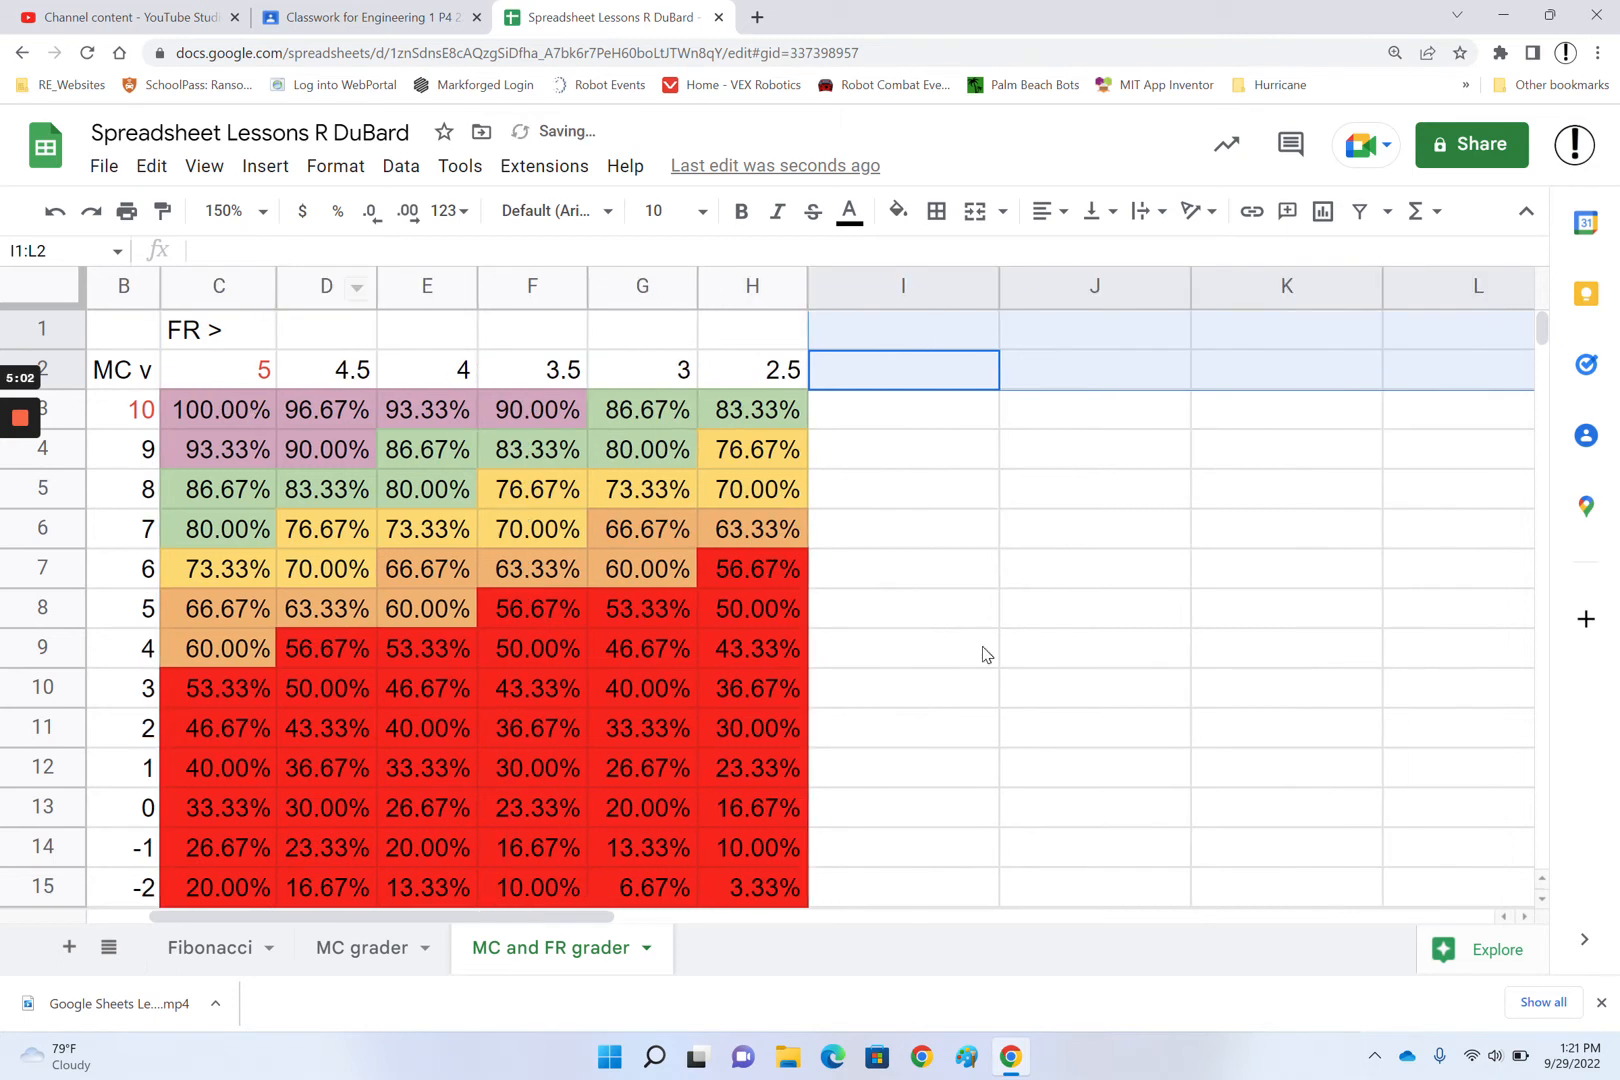
# - Make the header cells C1:H2 and the MC column B2:B18 bold
pyautogui.hscroll(-2, 985, 654)
pyautogui.scroll(-2, 985, 654)
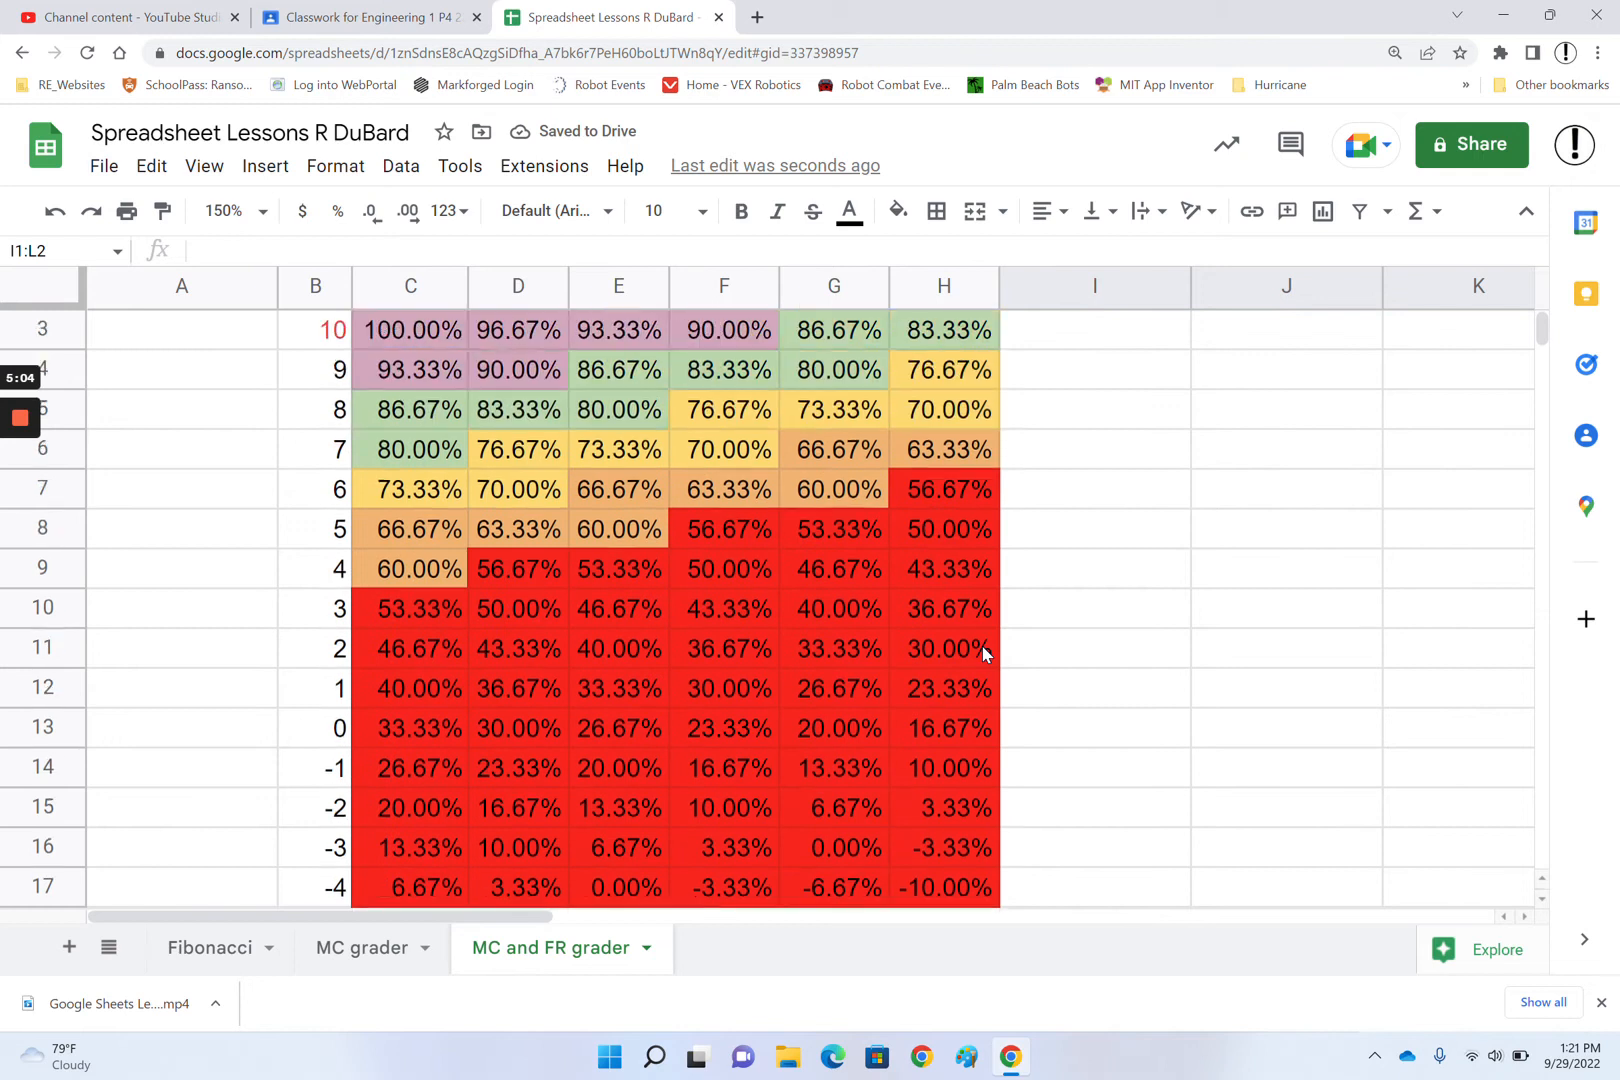
pyautogui.scroll(2, 985, 654)
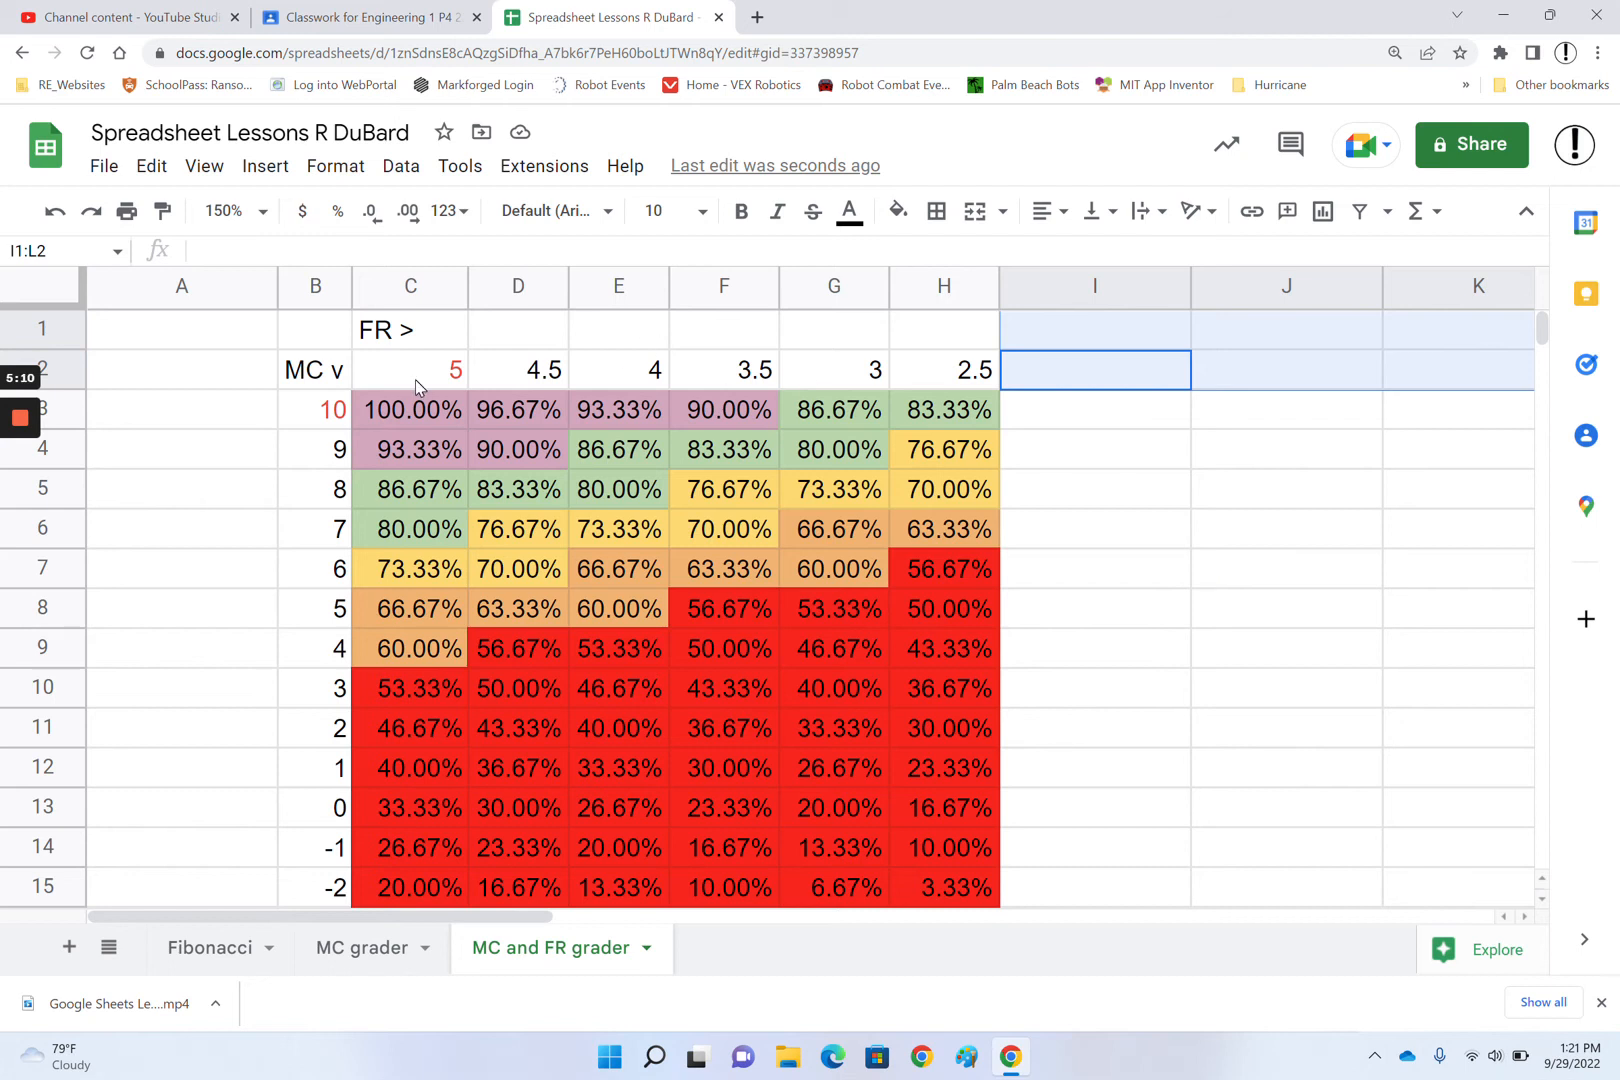
pyautogui.moveTo(463, 325); pyautogui.dragTo(935, 366)
pyautogui.click(741, 210)
pyautogui.moveTo(315, 370); pyautogui.dragTo(324, 672)
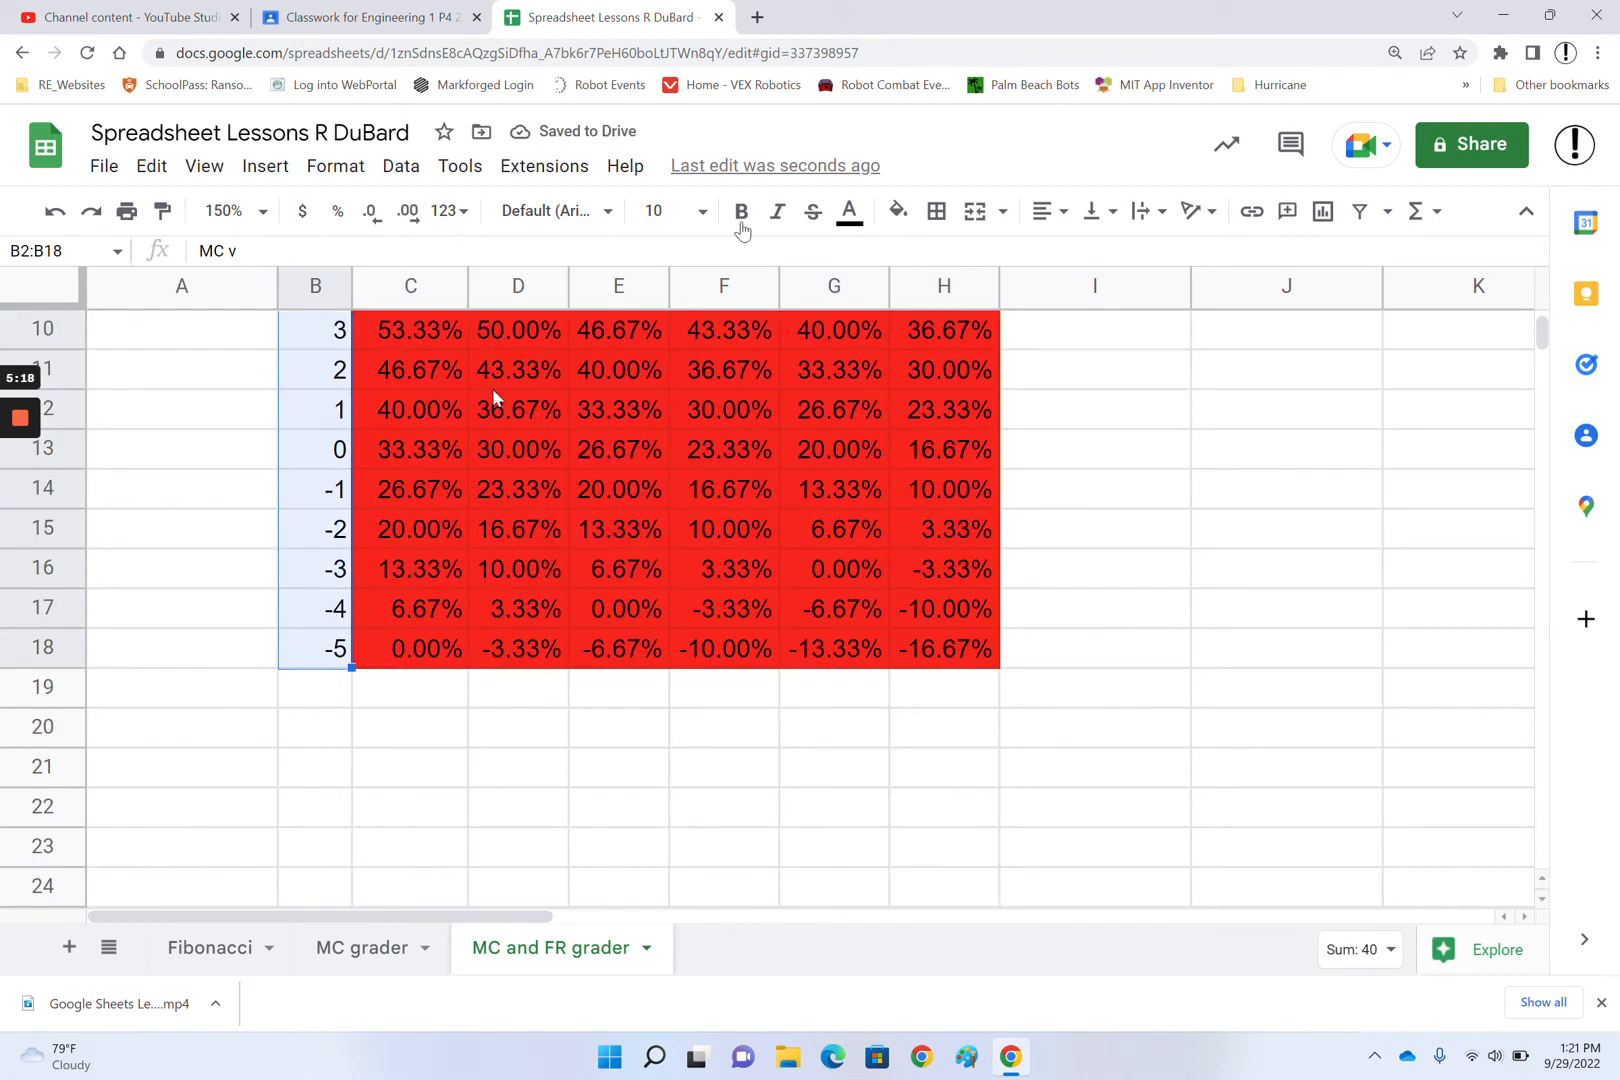
pyautogui.click(741, 212)
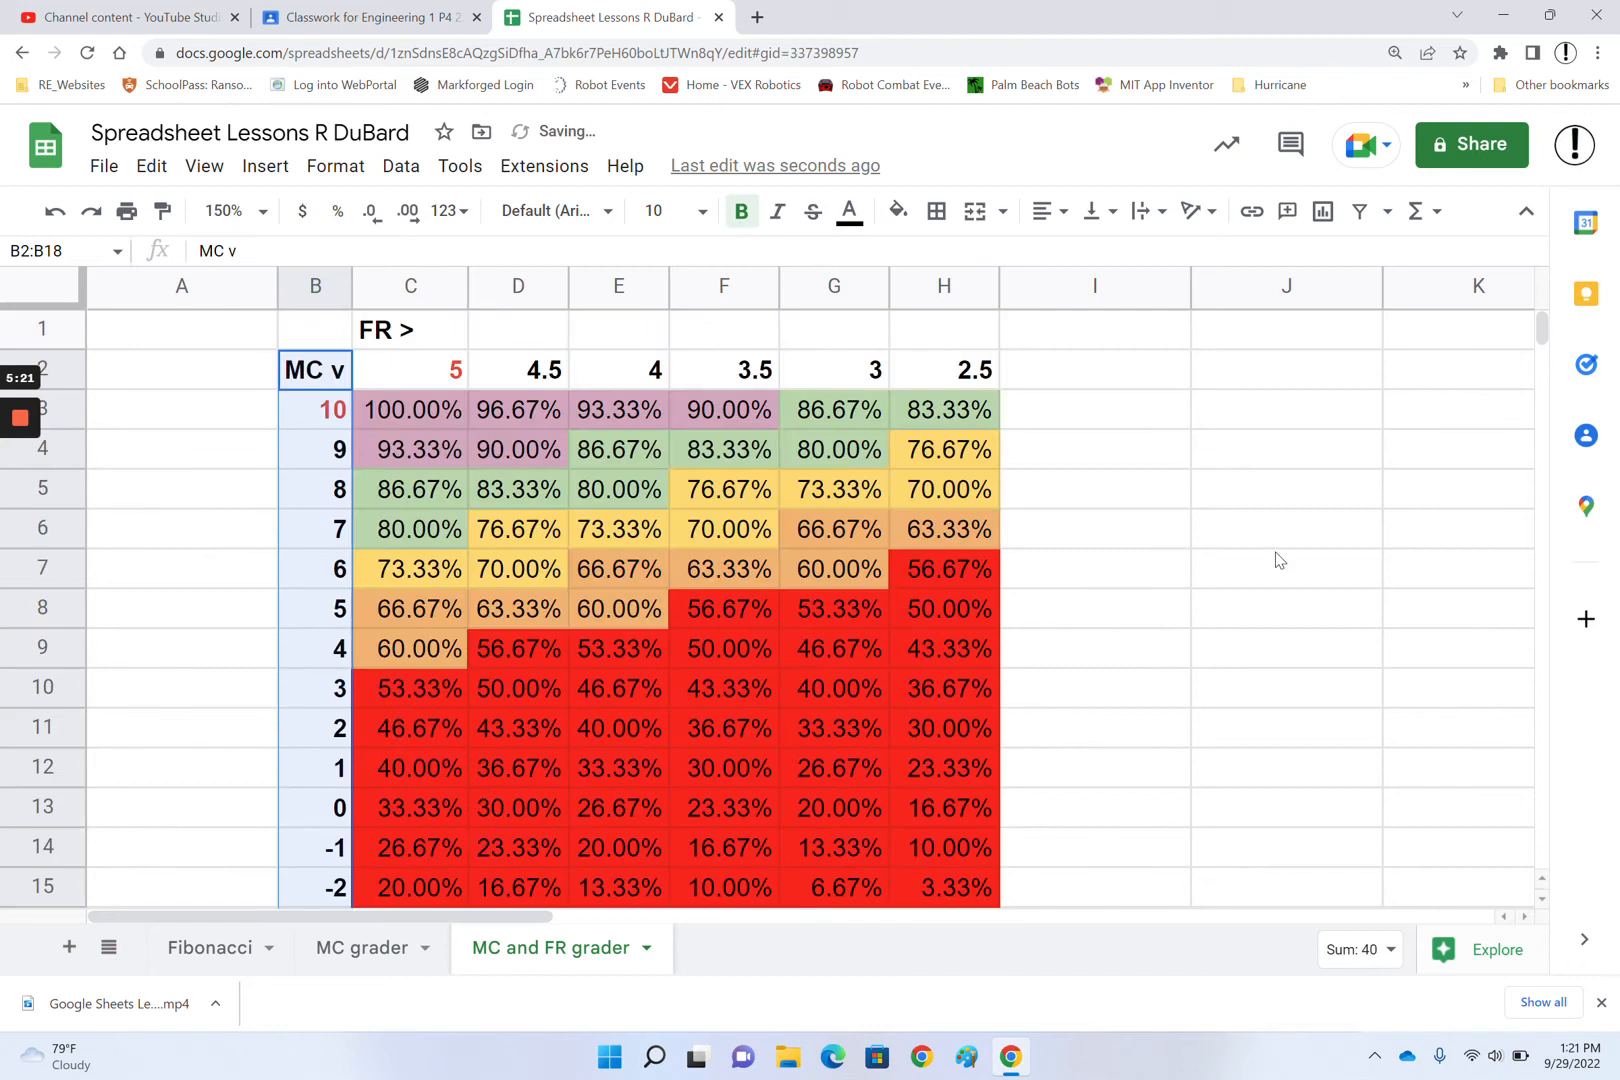
pyautogui.click(1279, 560)
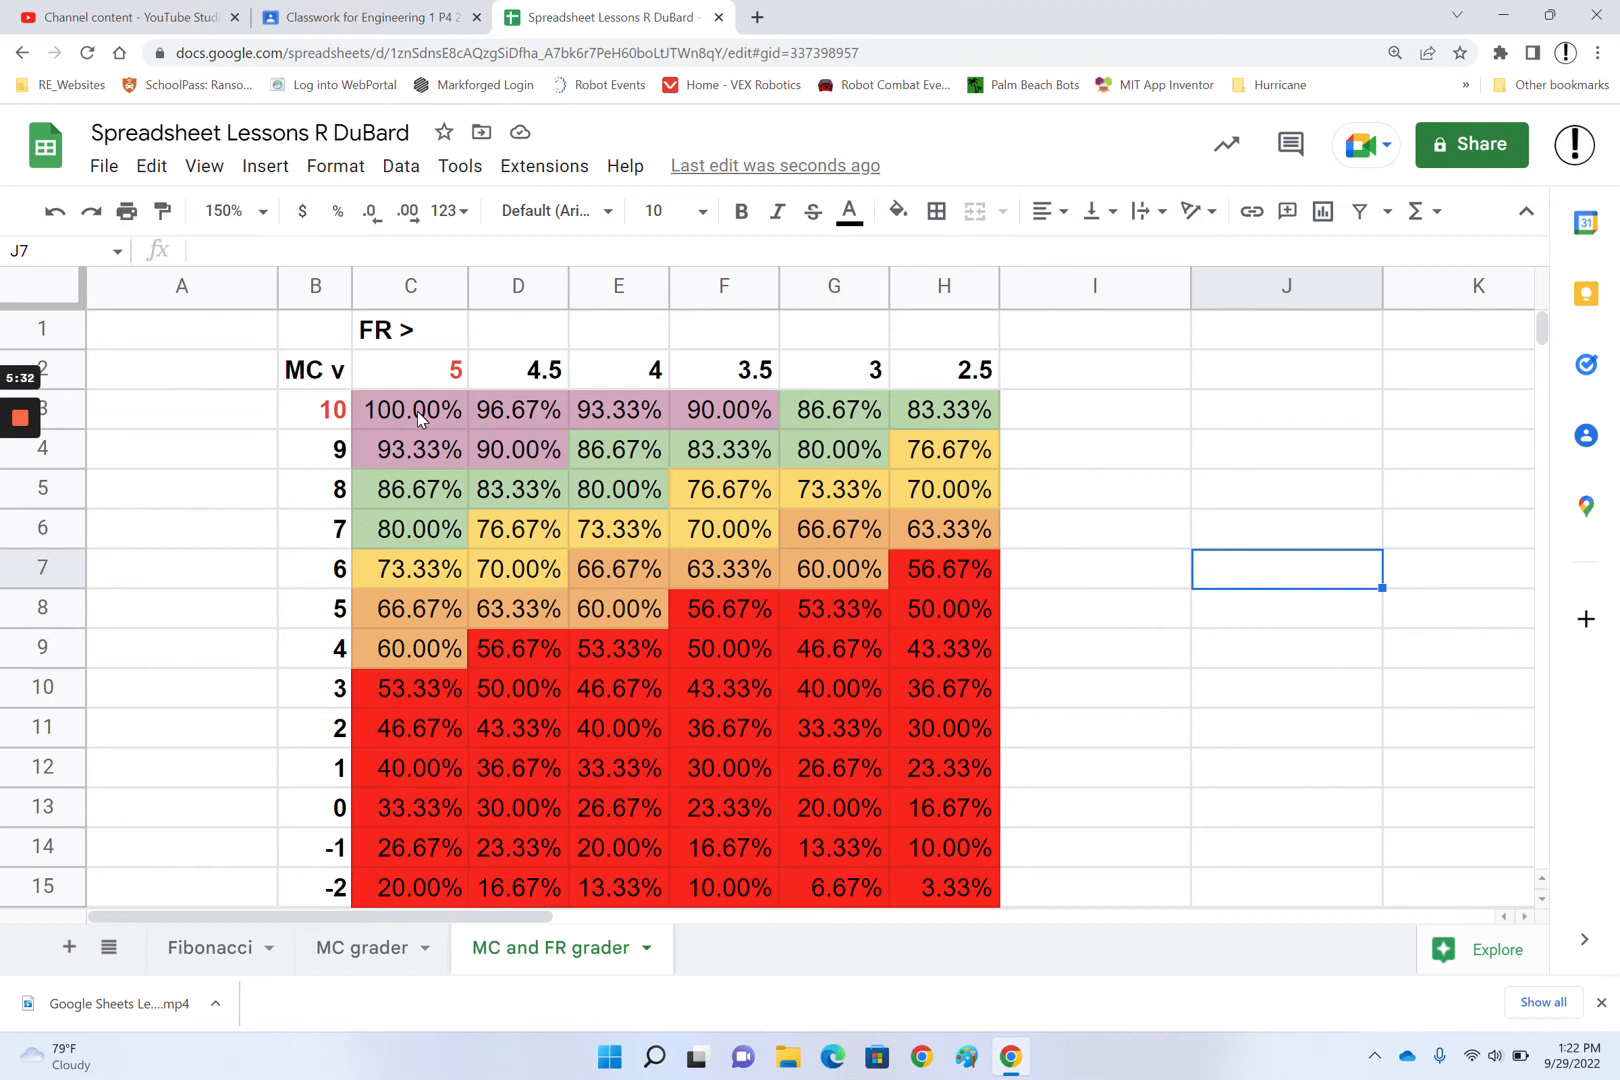
# - Apply thin solid black borders to all cells of the grade table C3:H18
pyautogui.moveTo(416, 411); pyautogui.dragTo(957, 925)
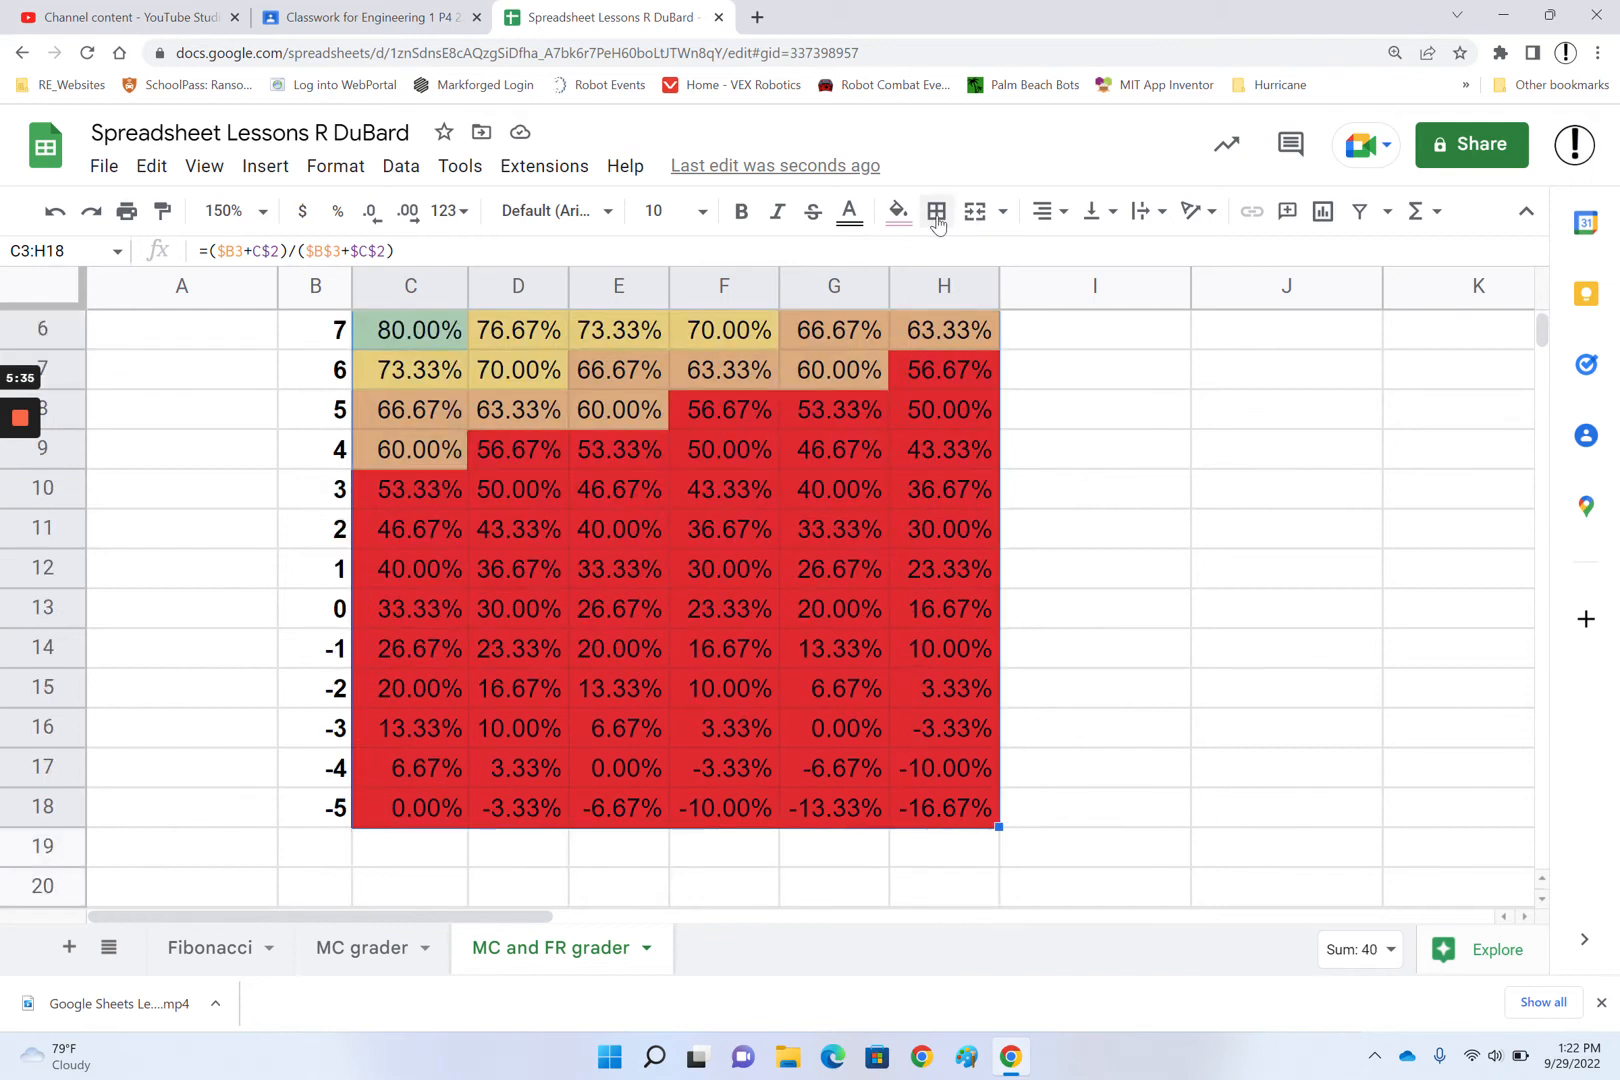
pyautogui.click(937, 213)
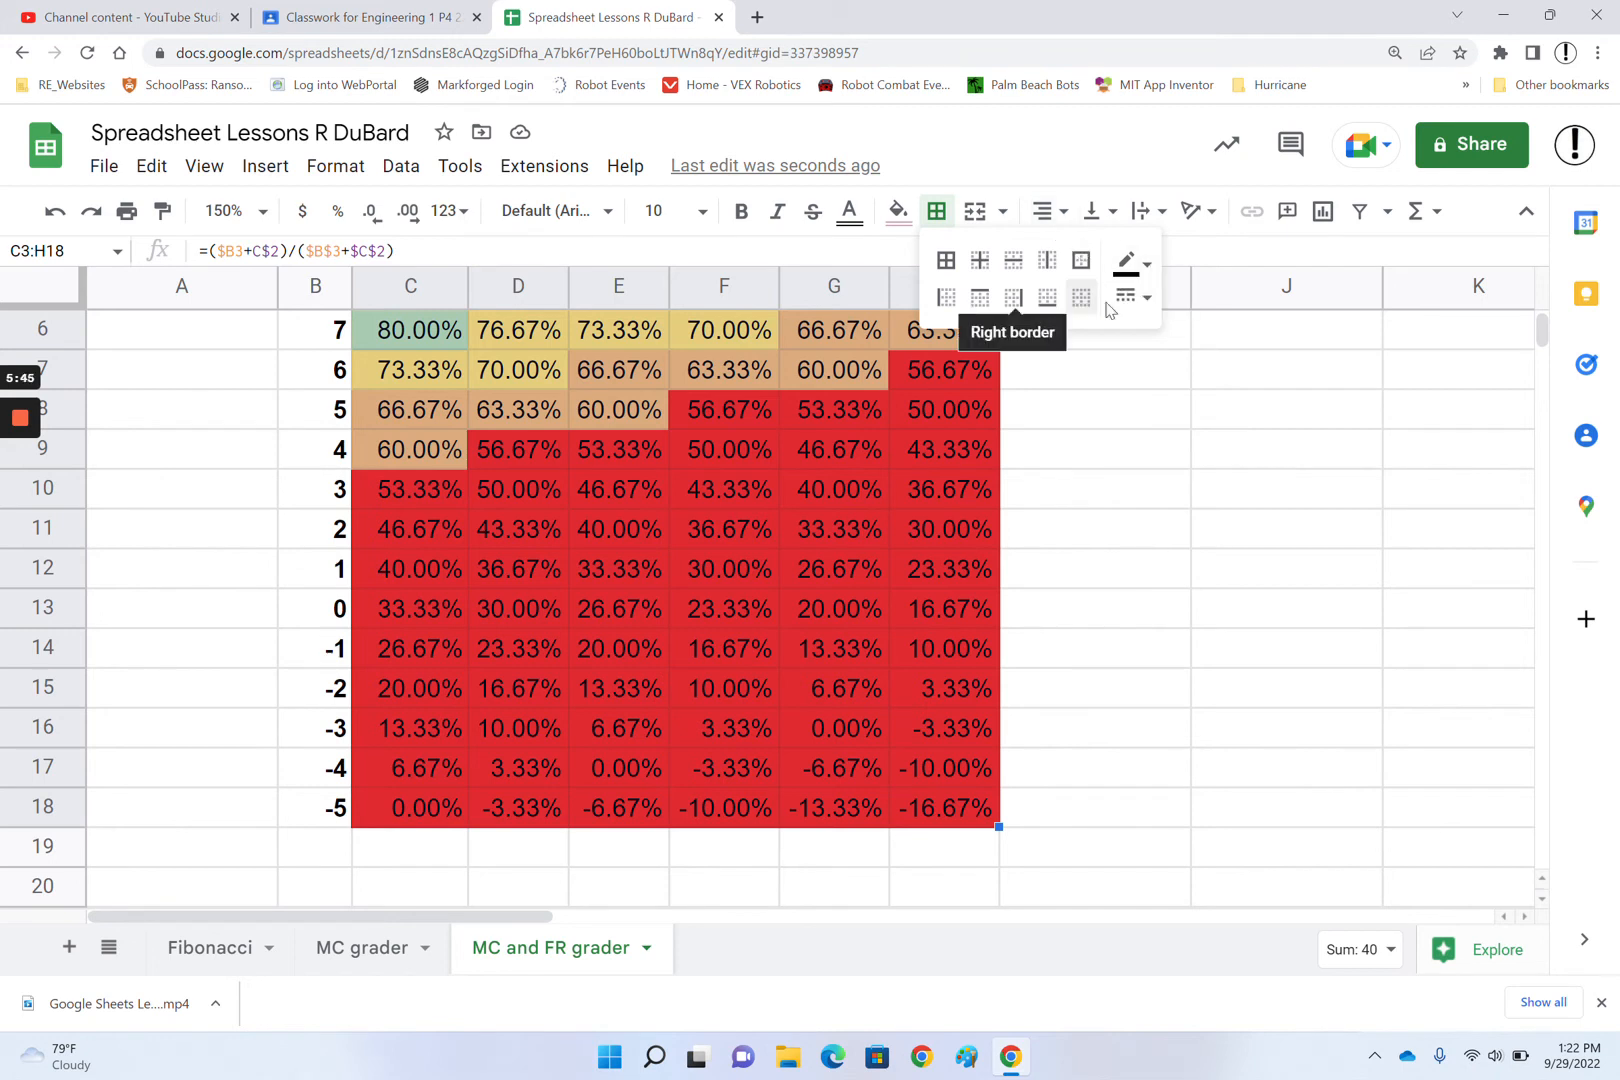
pyautogui.click(1146, 300)
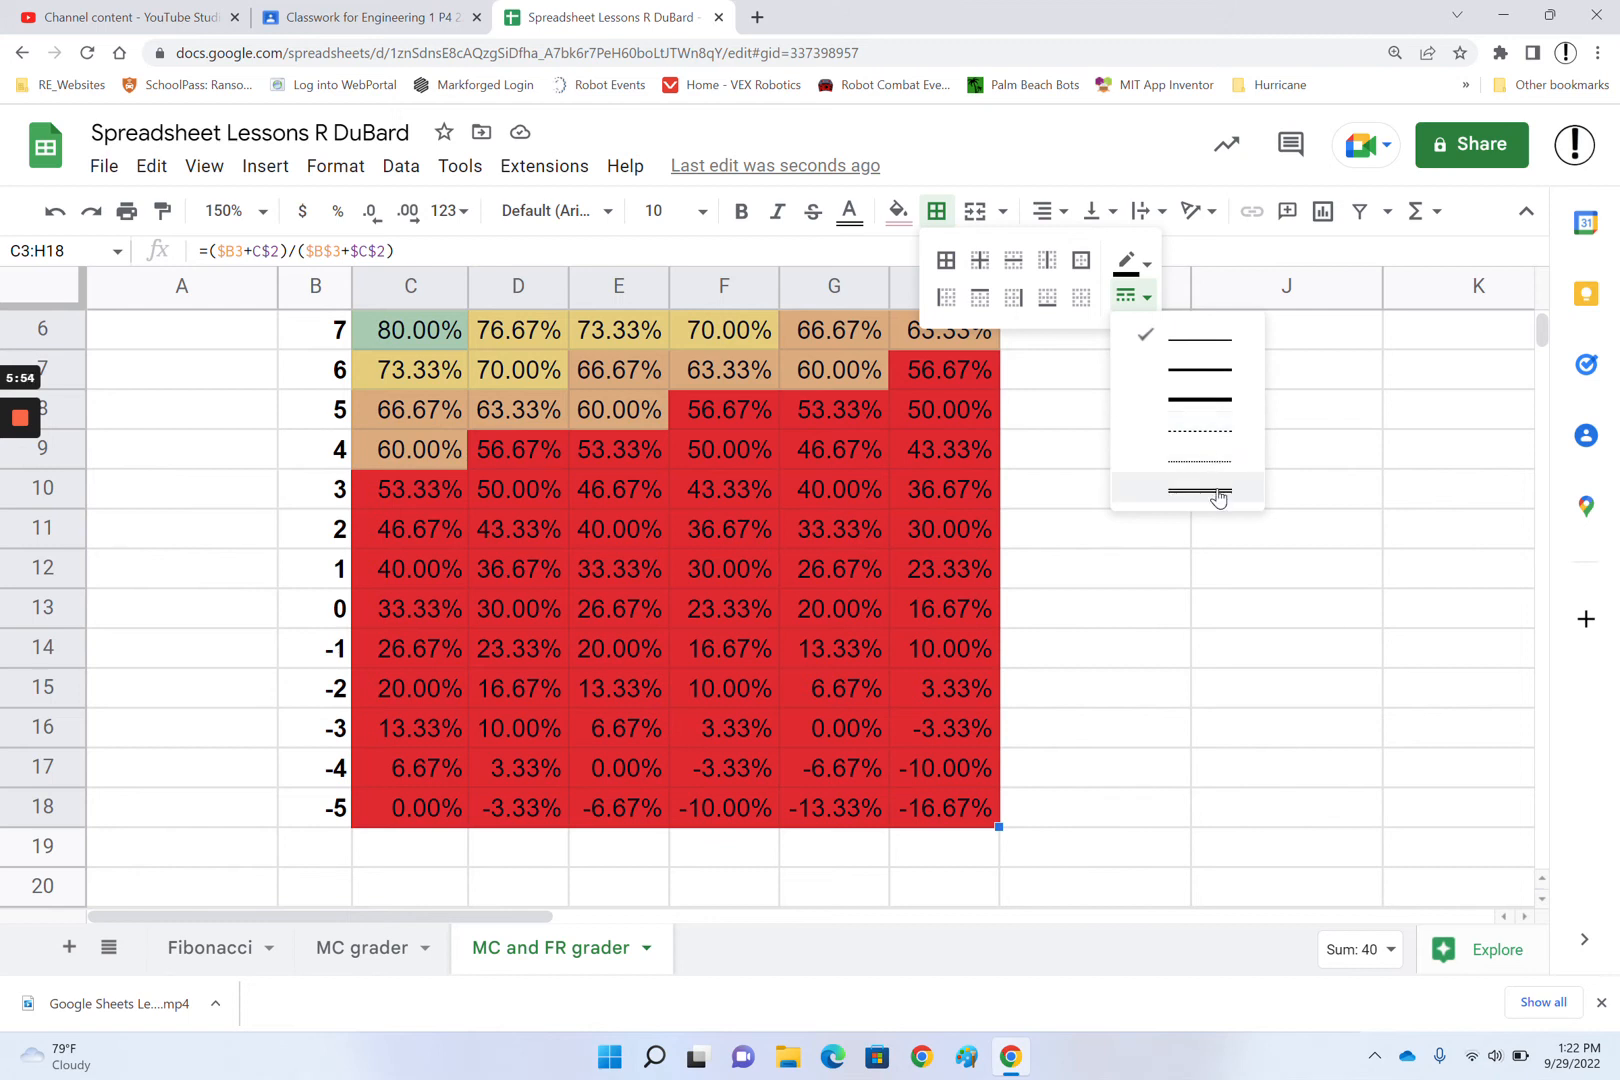
pyautogui.click(1197, 344)
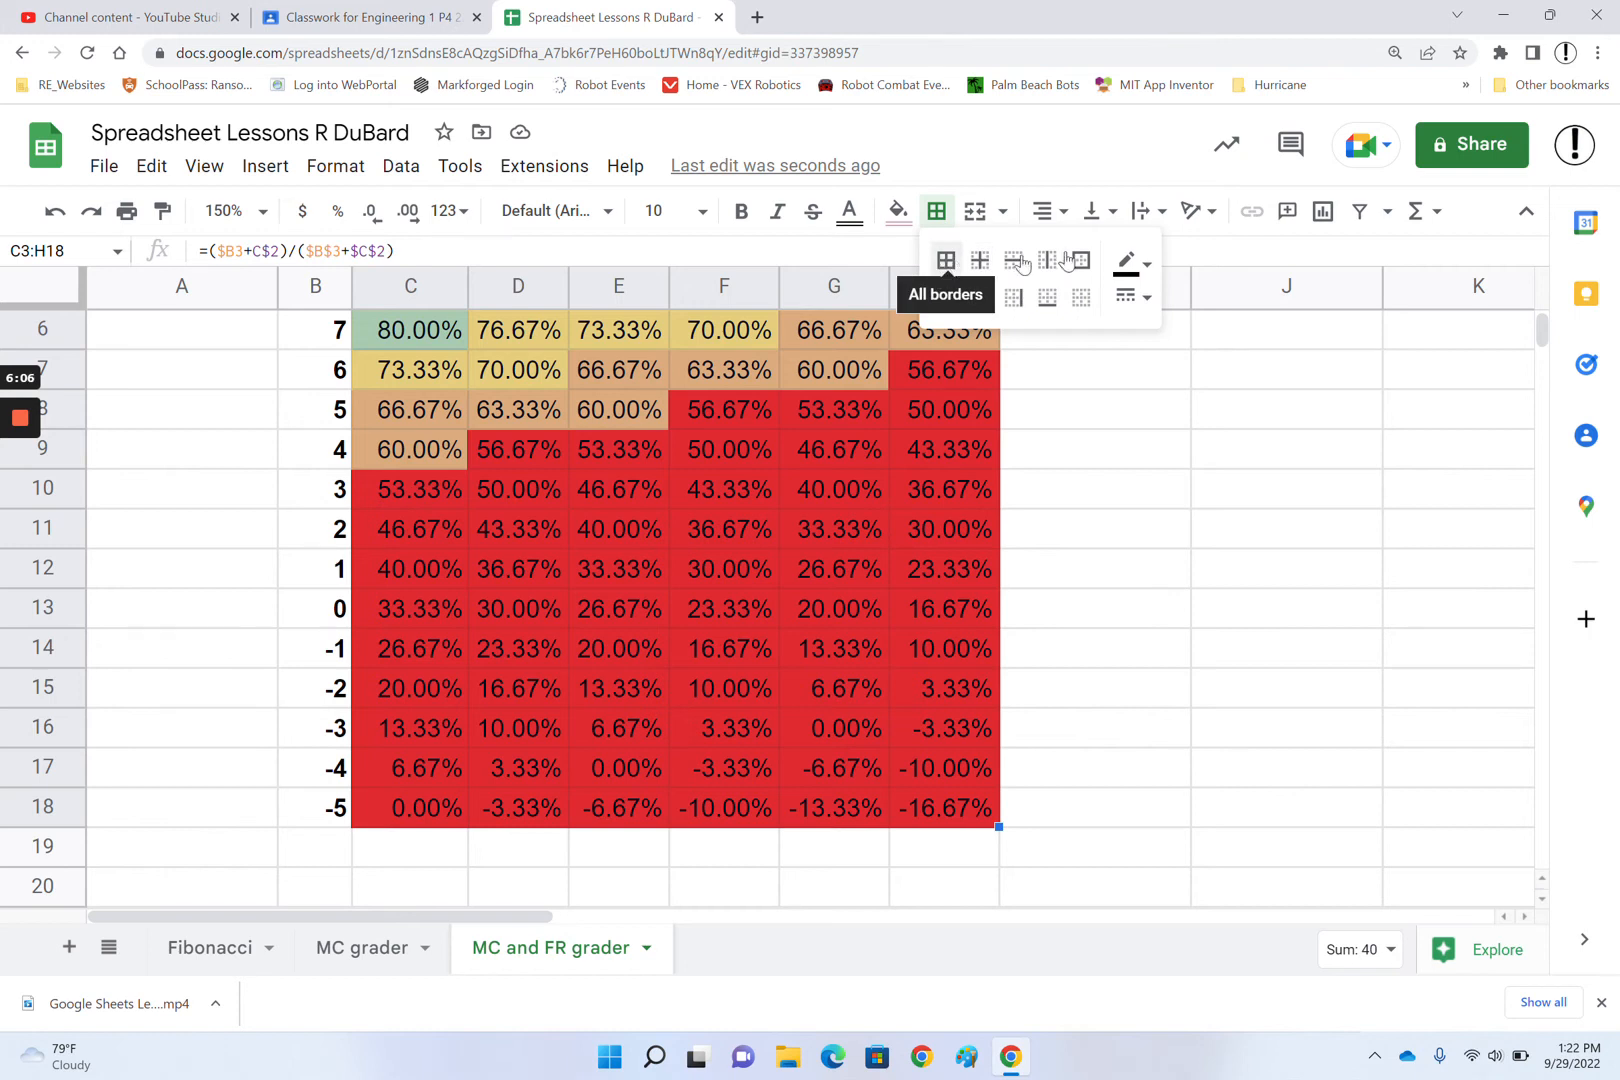
pyautogui.click(944, 262)
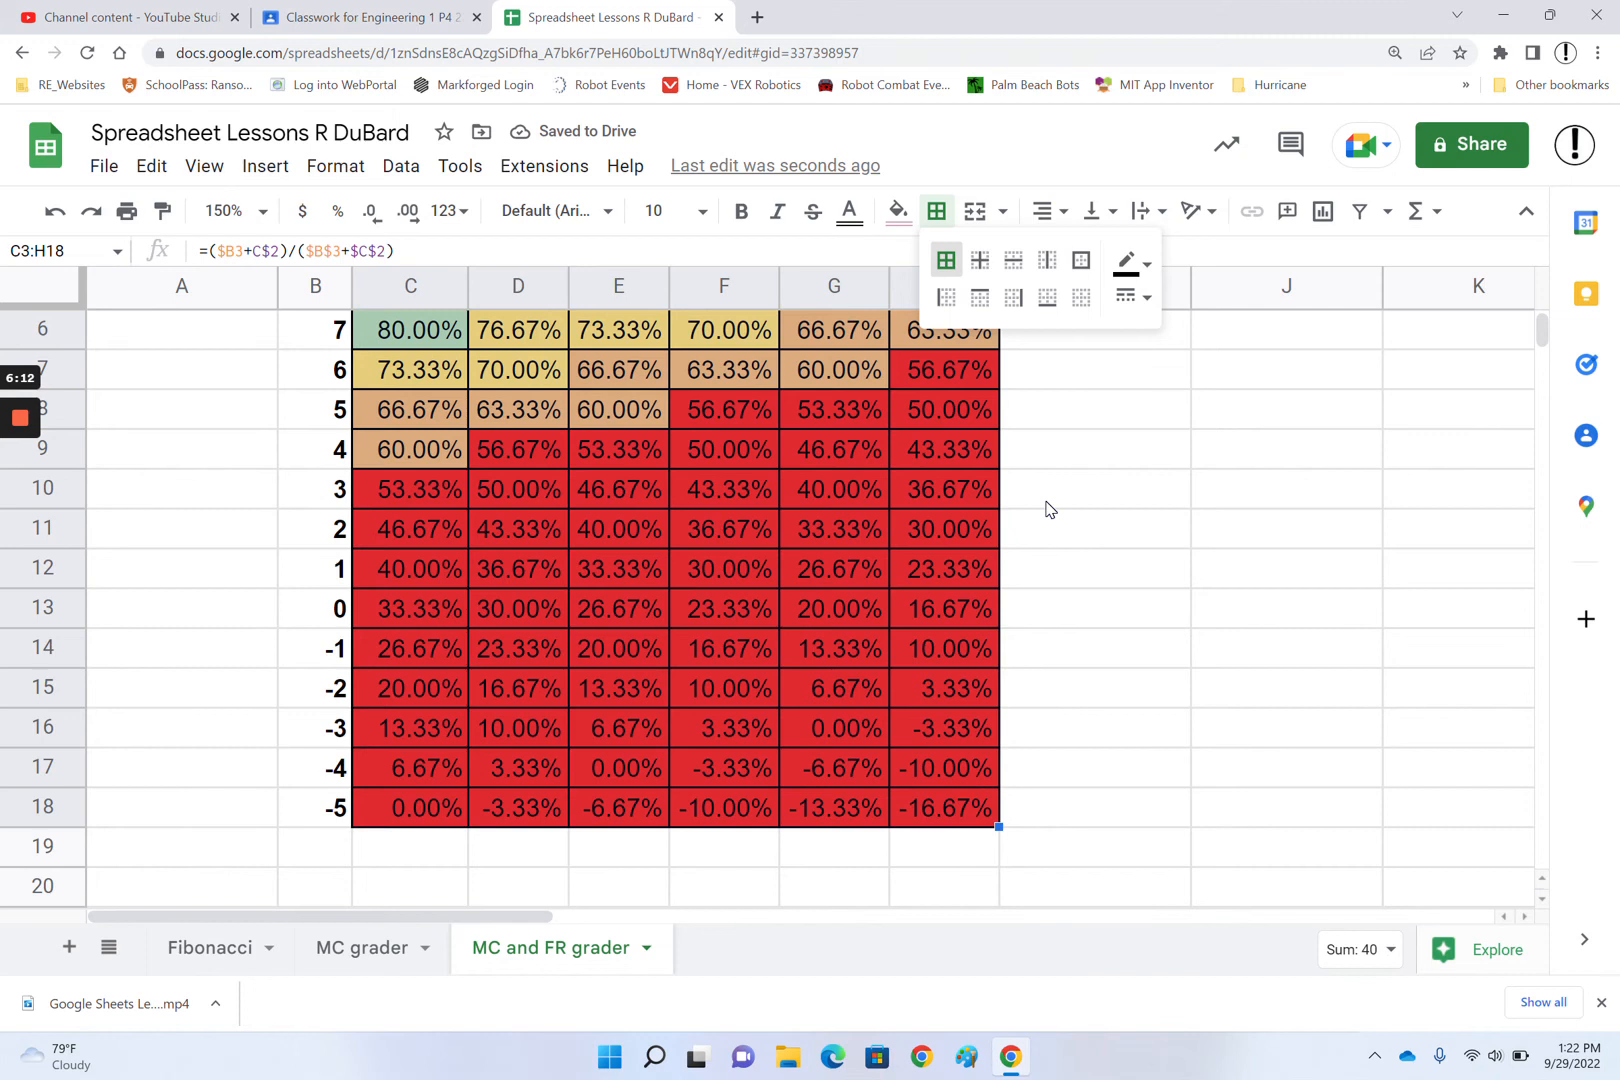
# - Try thick lines on all borders of C3:H18 and return the inner and outer borders to thin lines
pyautogui.click(1146, 299)
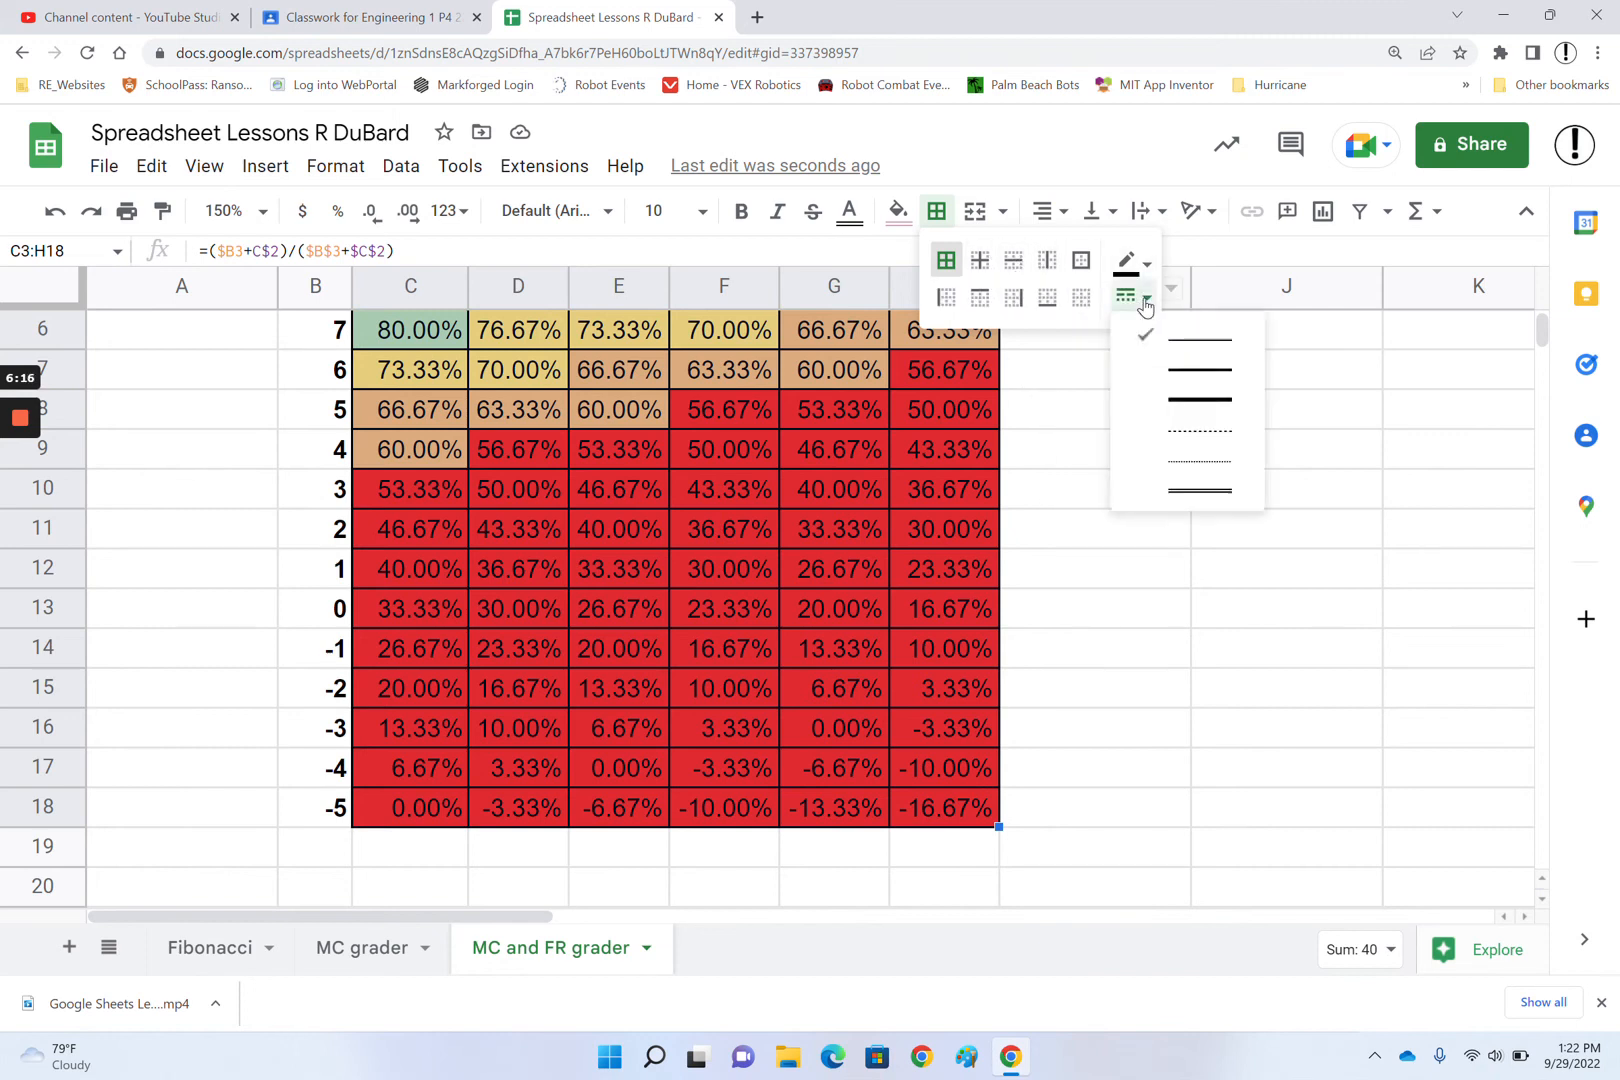
pyautogui.click(1205, 399)
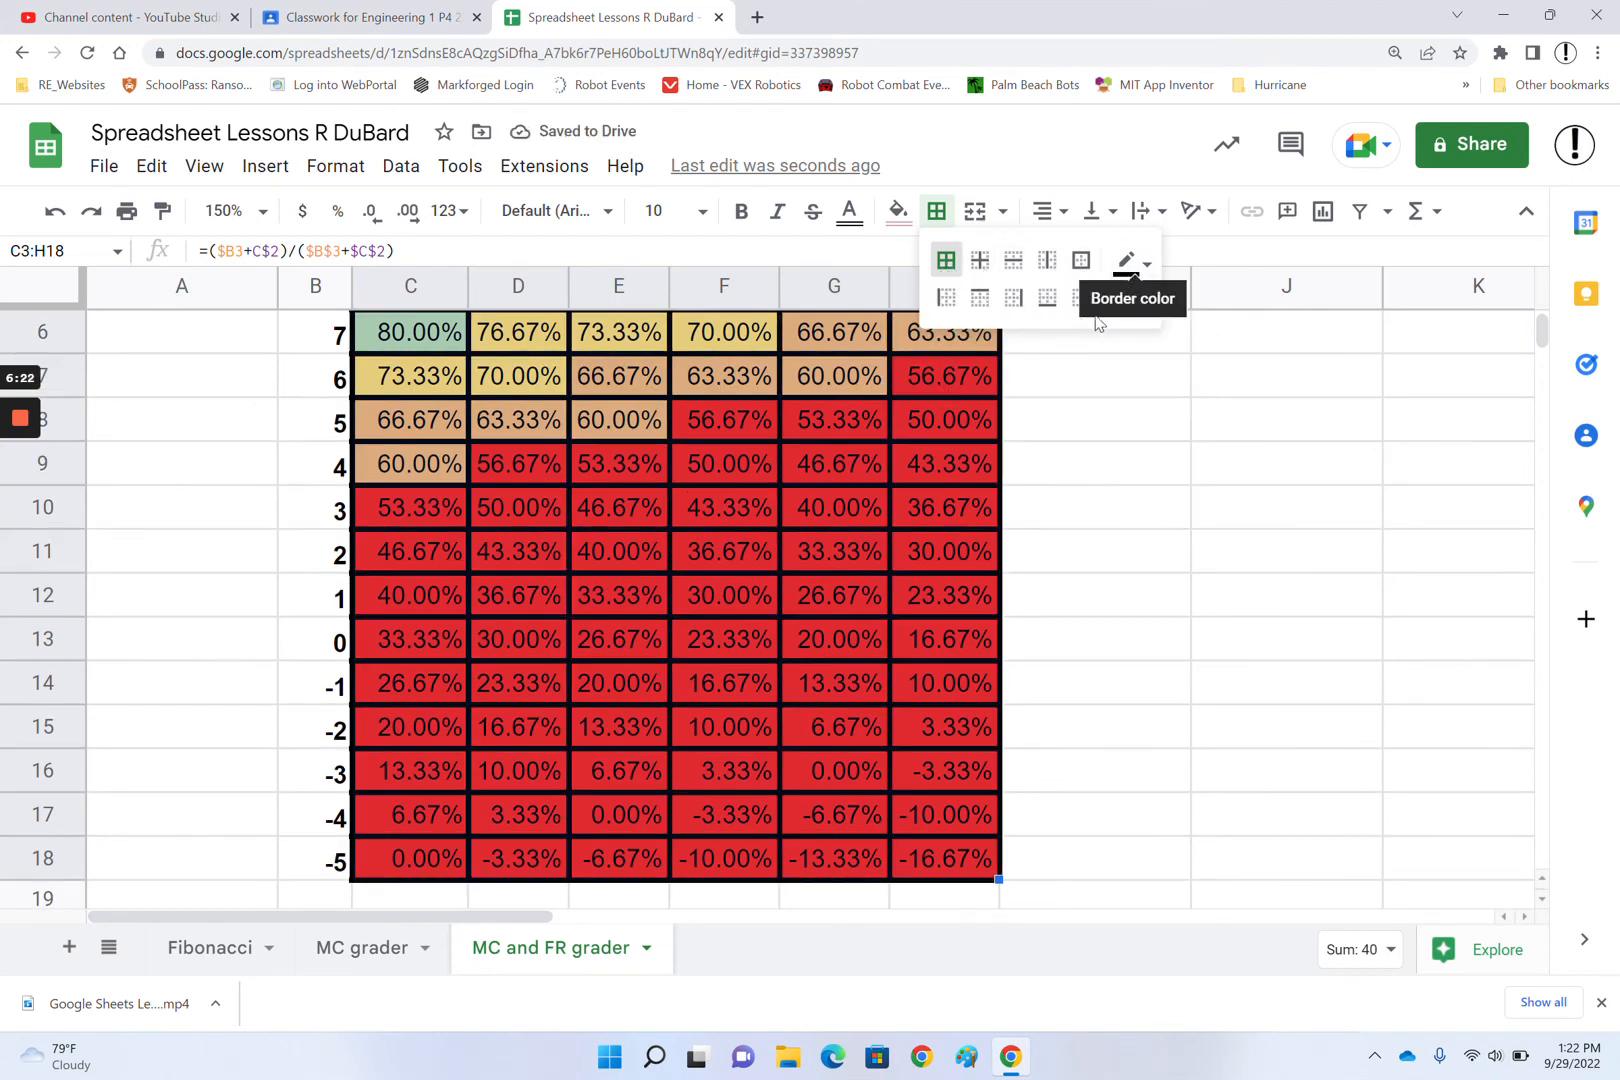
pyautogui.click(1083, 262)
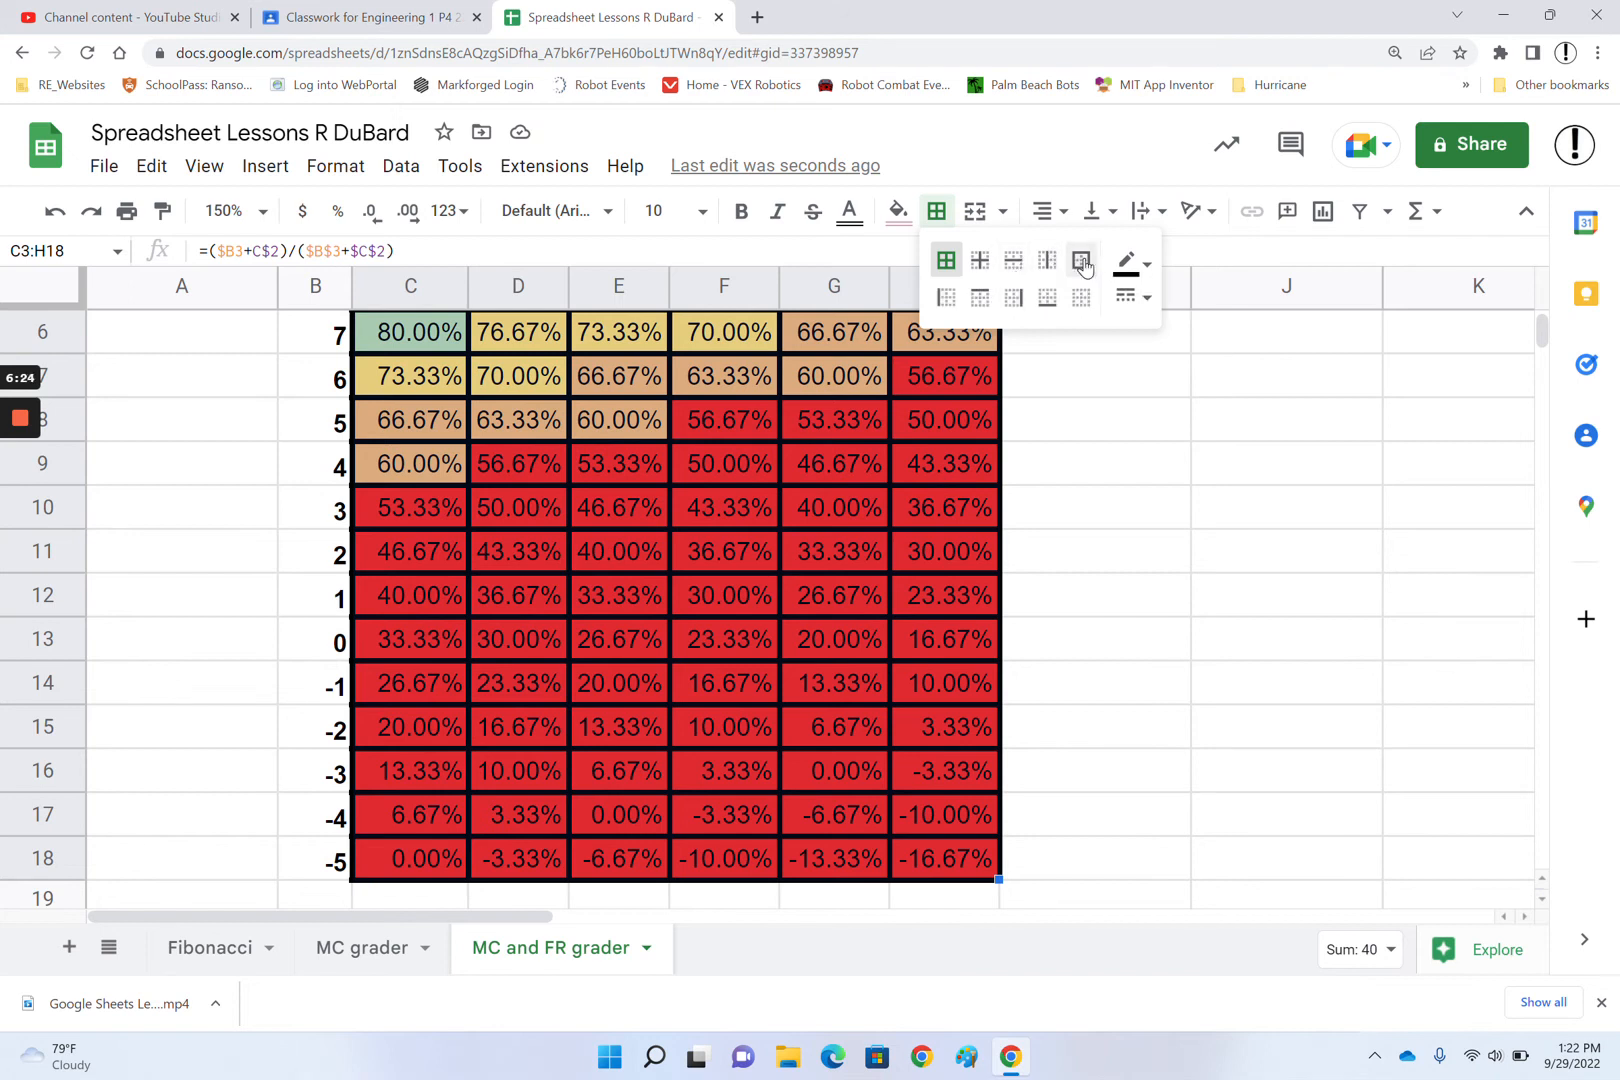
pyautogui.click(980, 262)
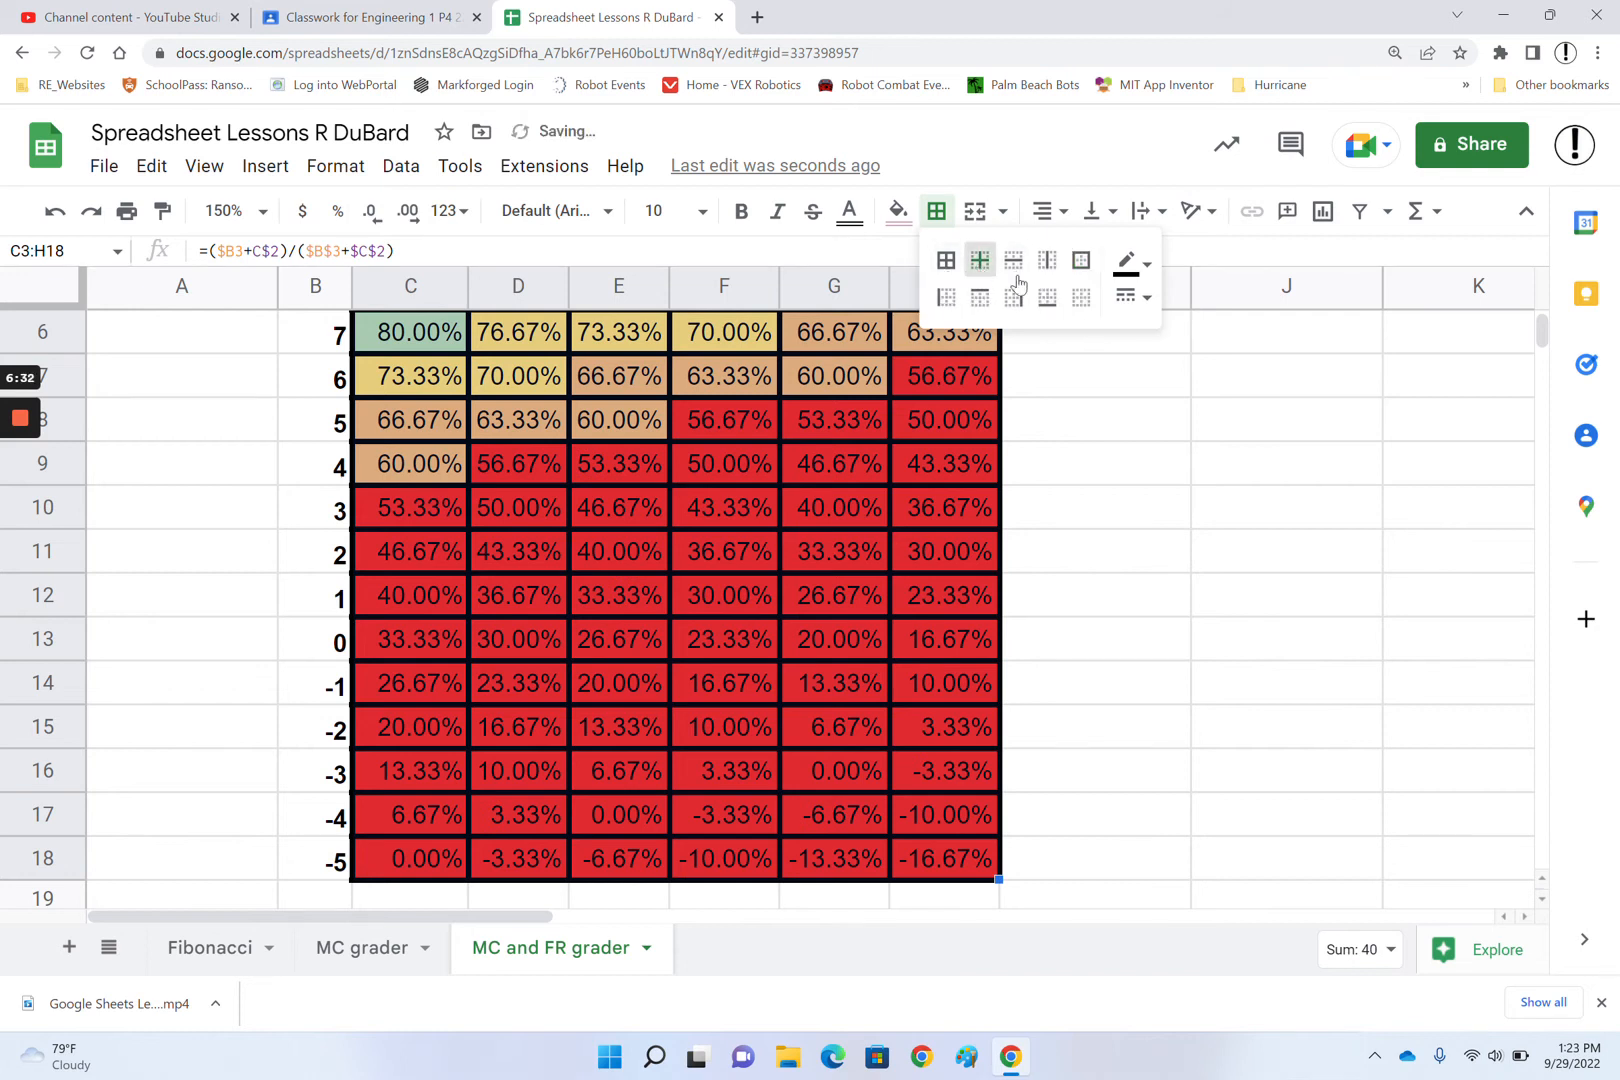
pyautogui.click(1140, 300)
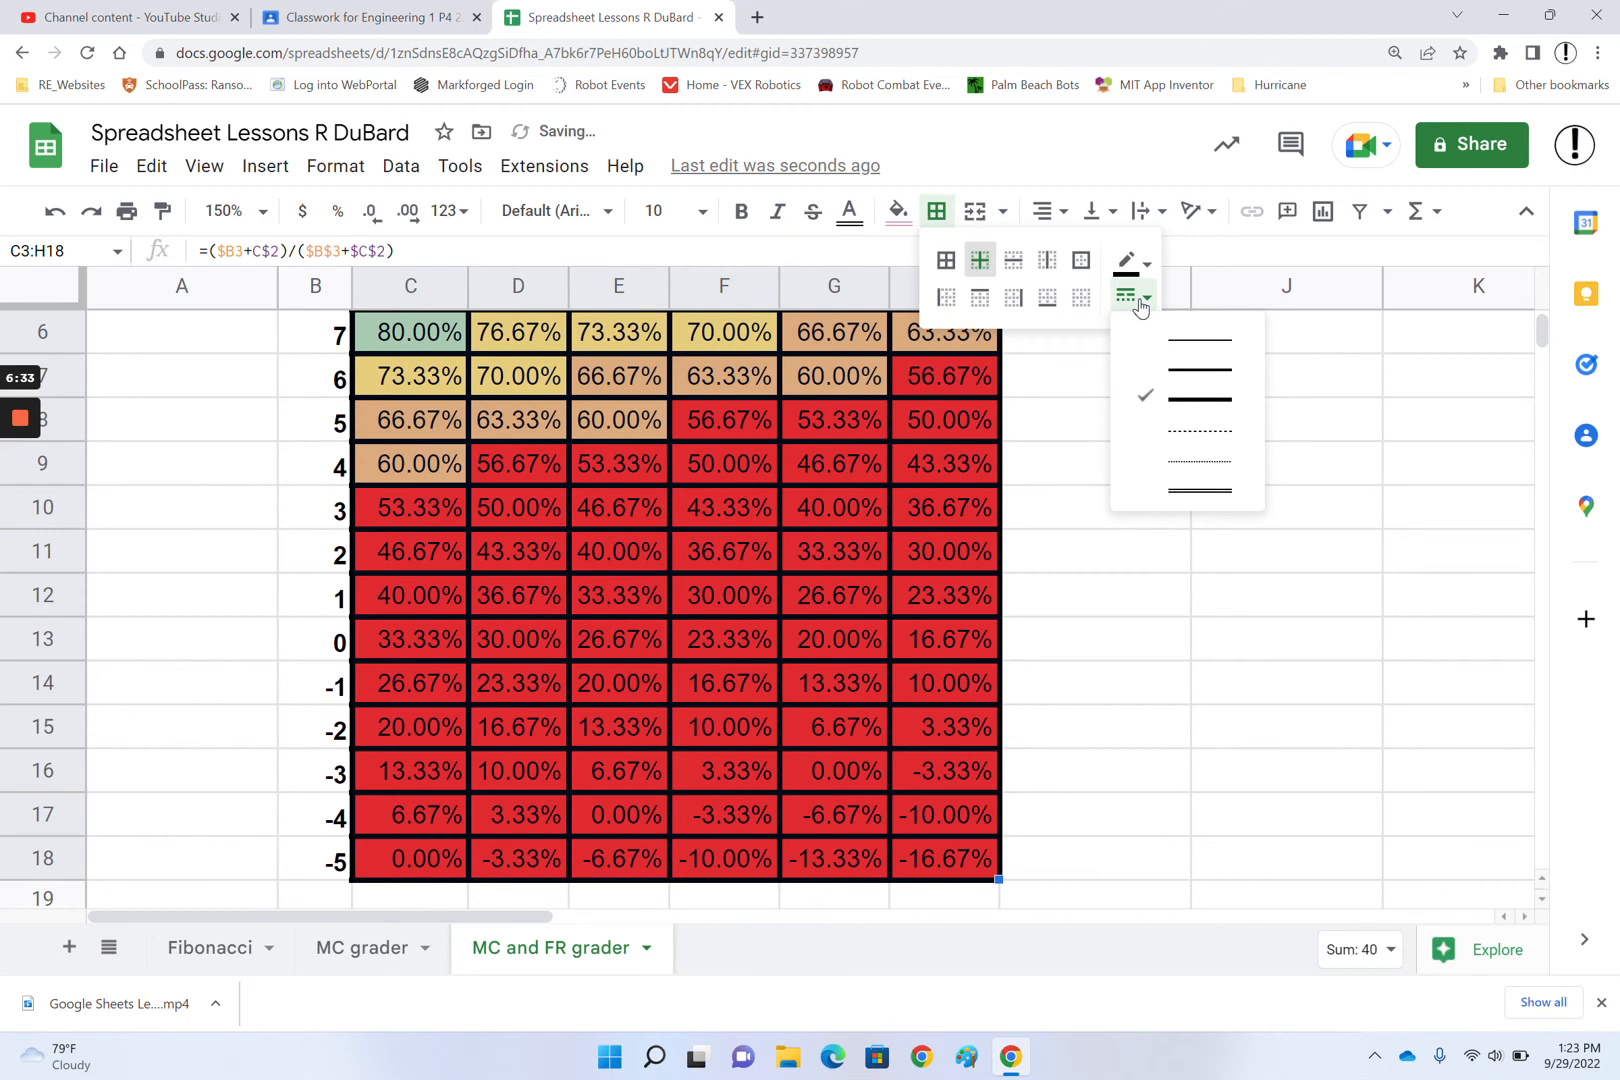
pyautogui.click(1197, 340)
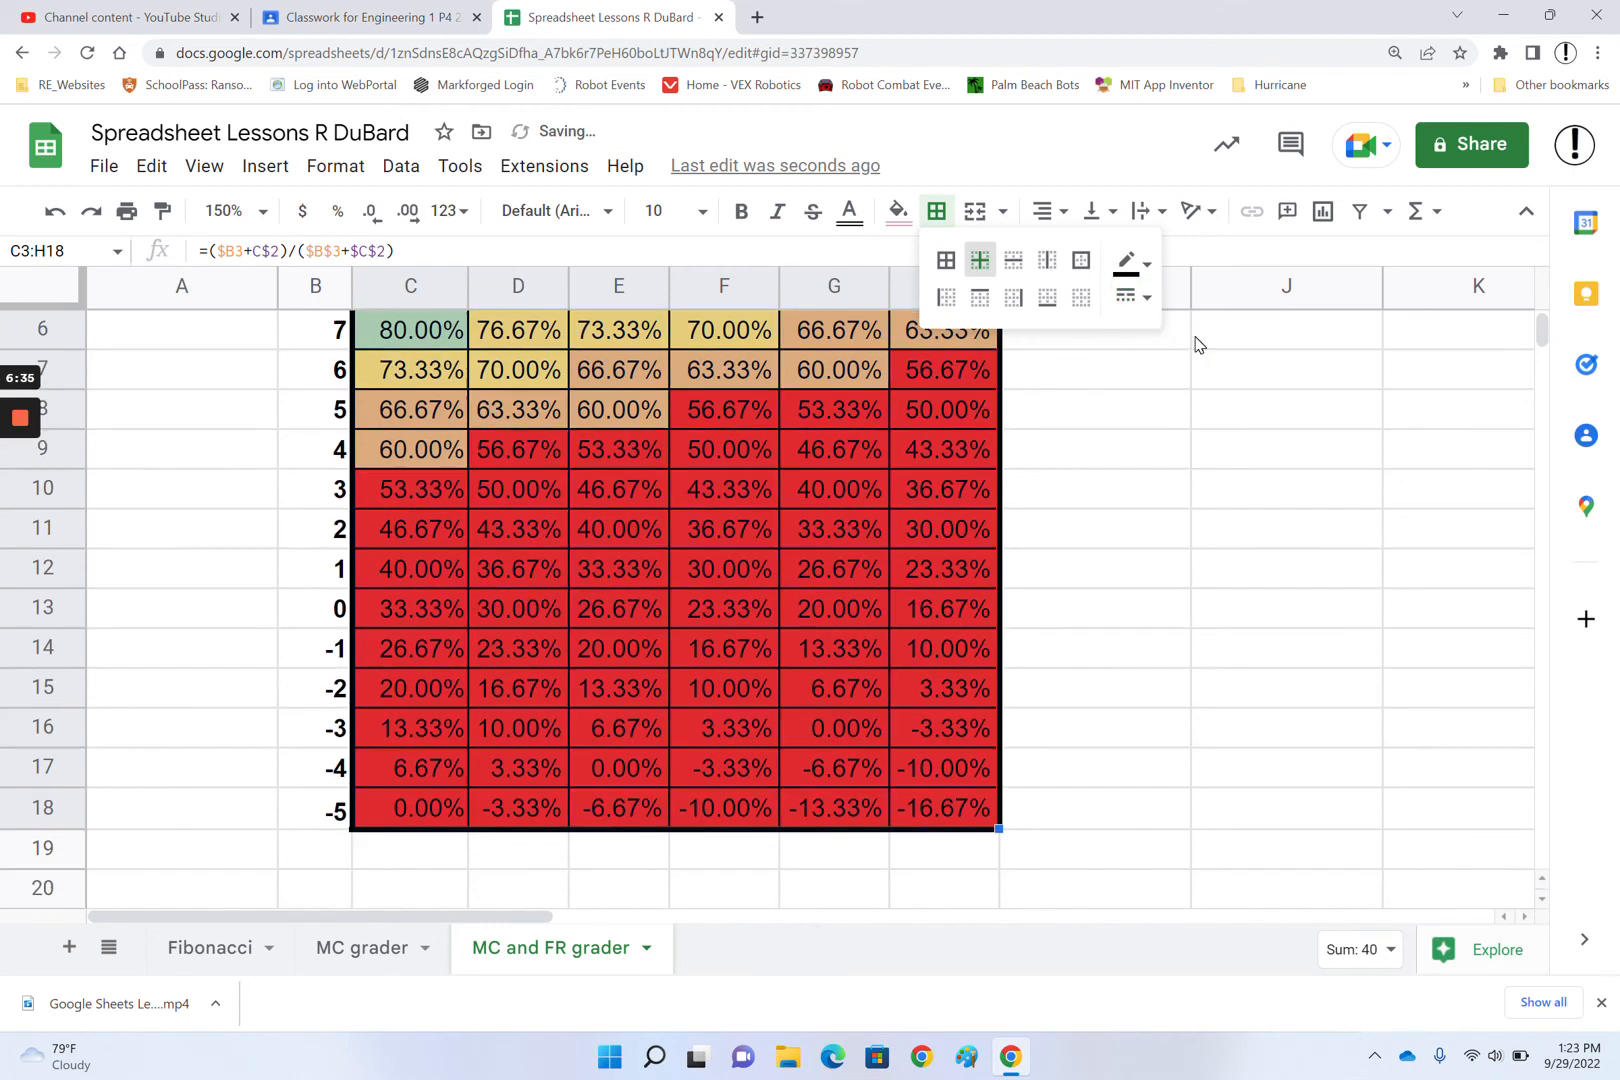
pyautogui.click(1078, 262)
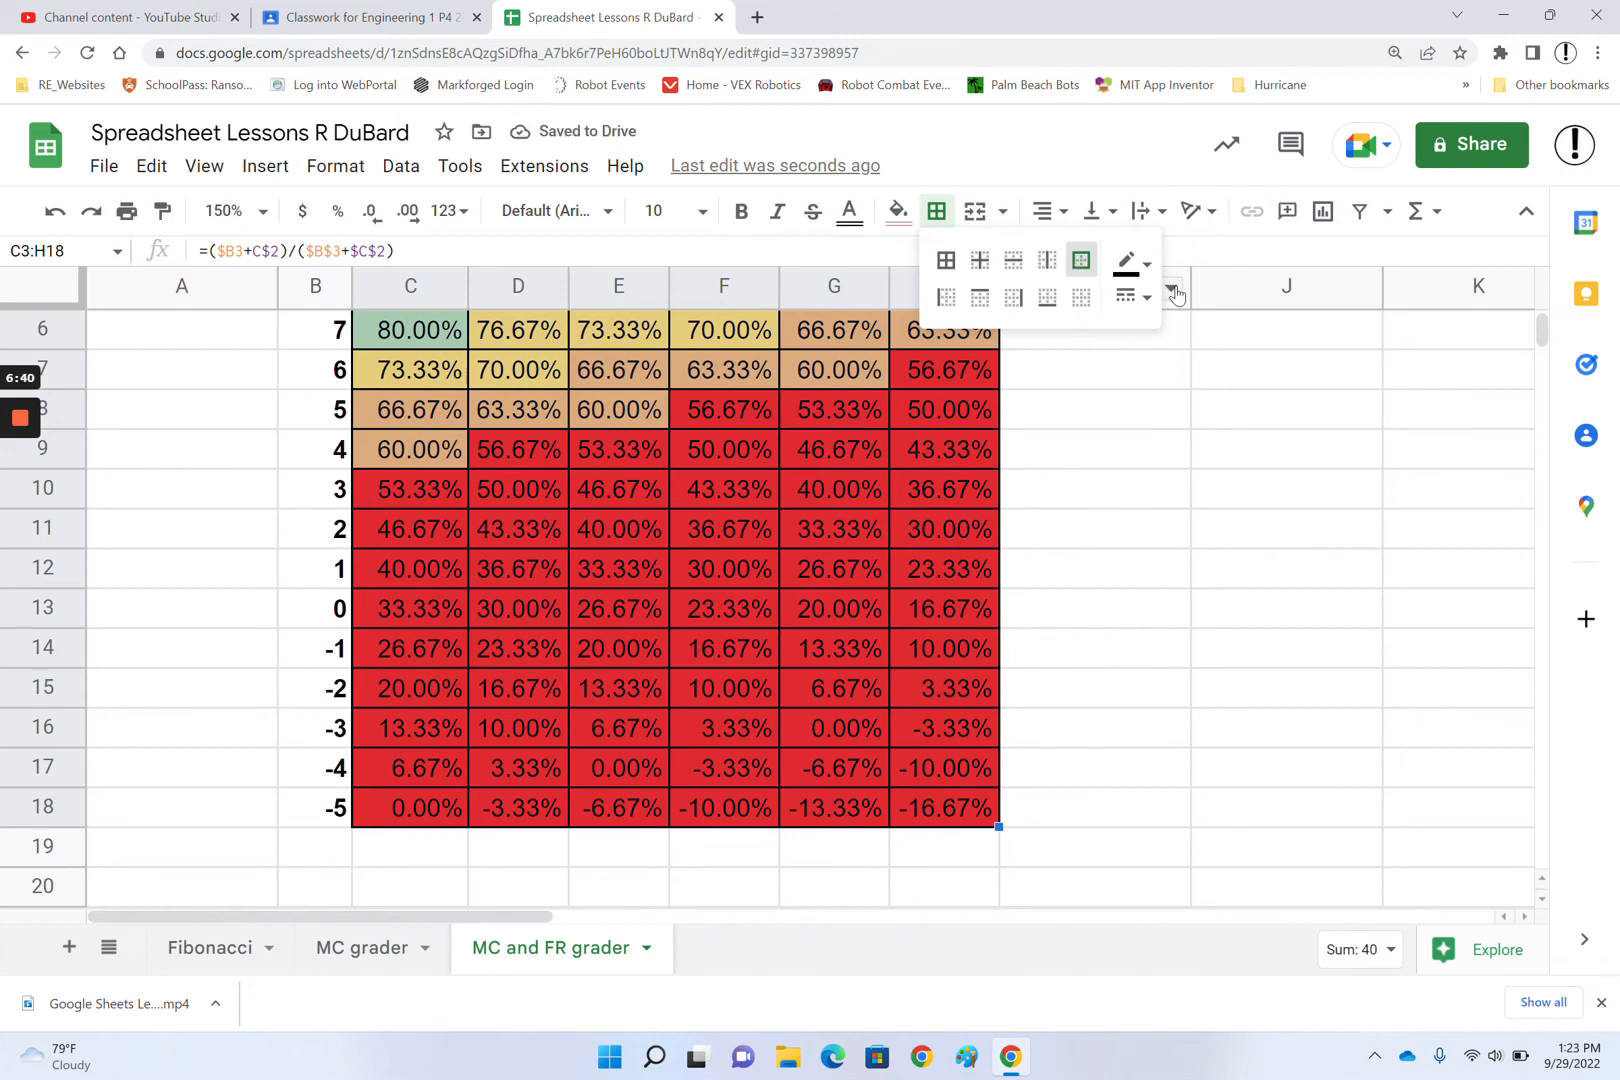
# - Give the grade table C3:H18 a thick outer border with thin inner borders
pyautogui.click(1143, 300)
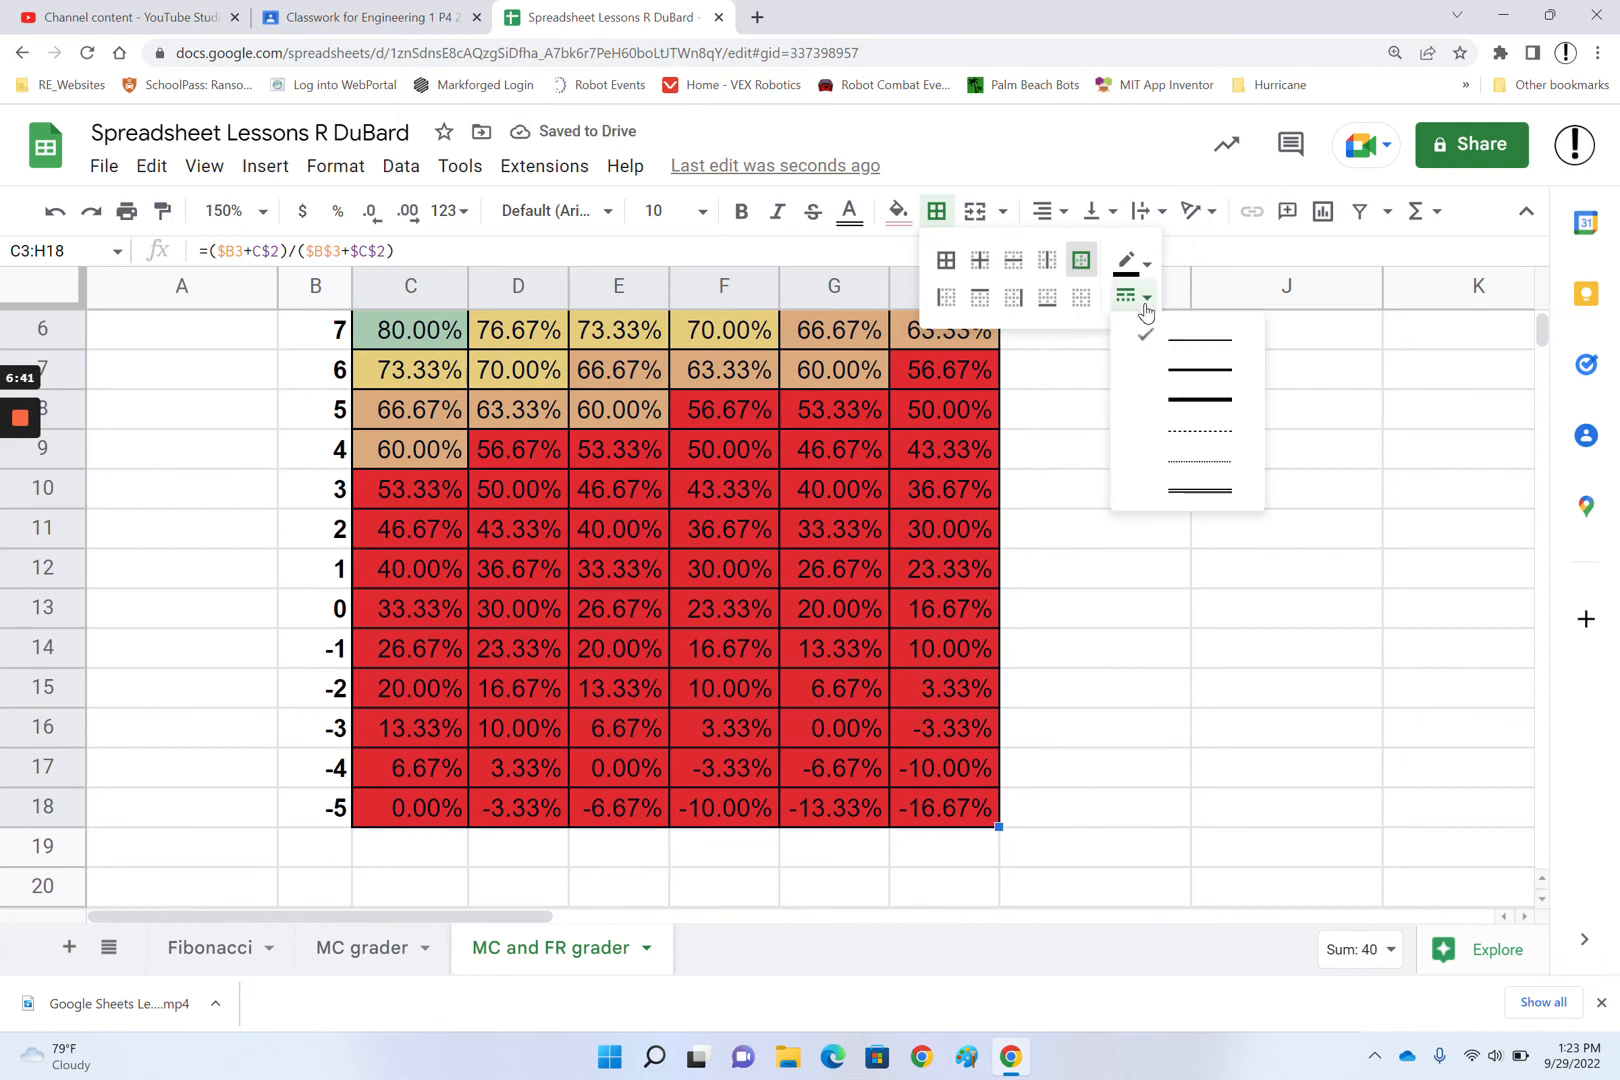
pyautogui.click(1180, 400)
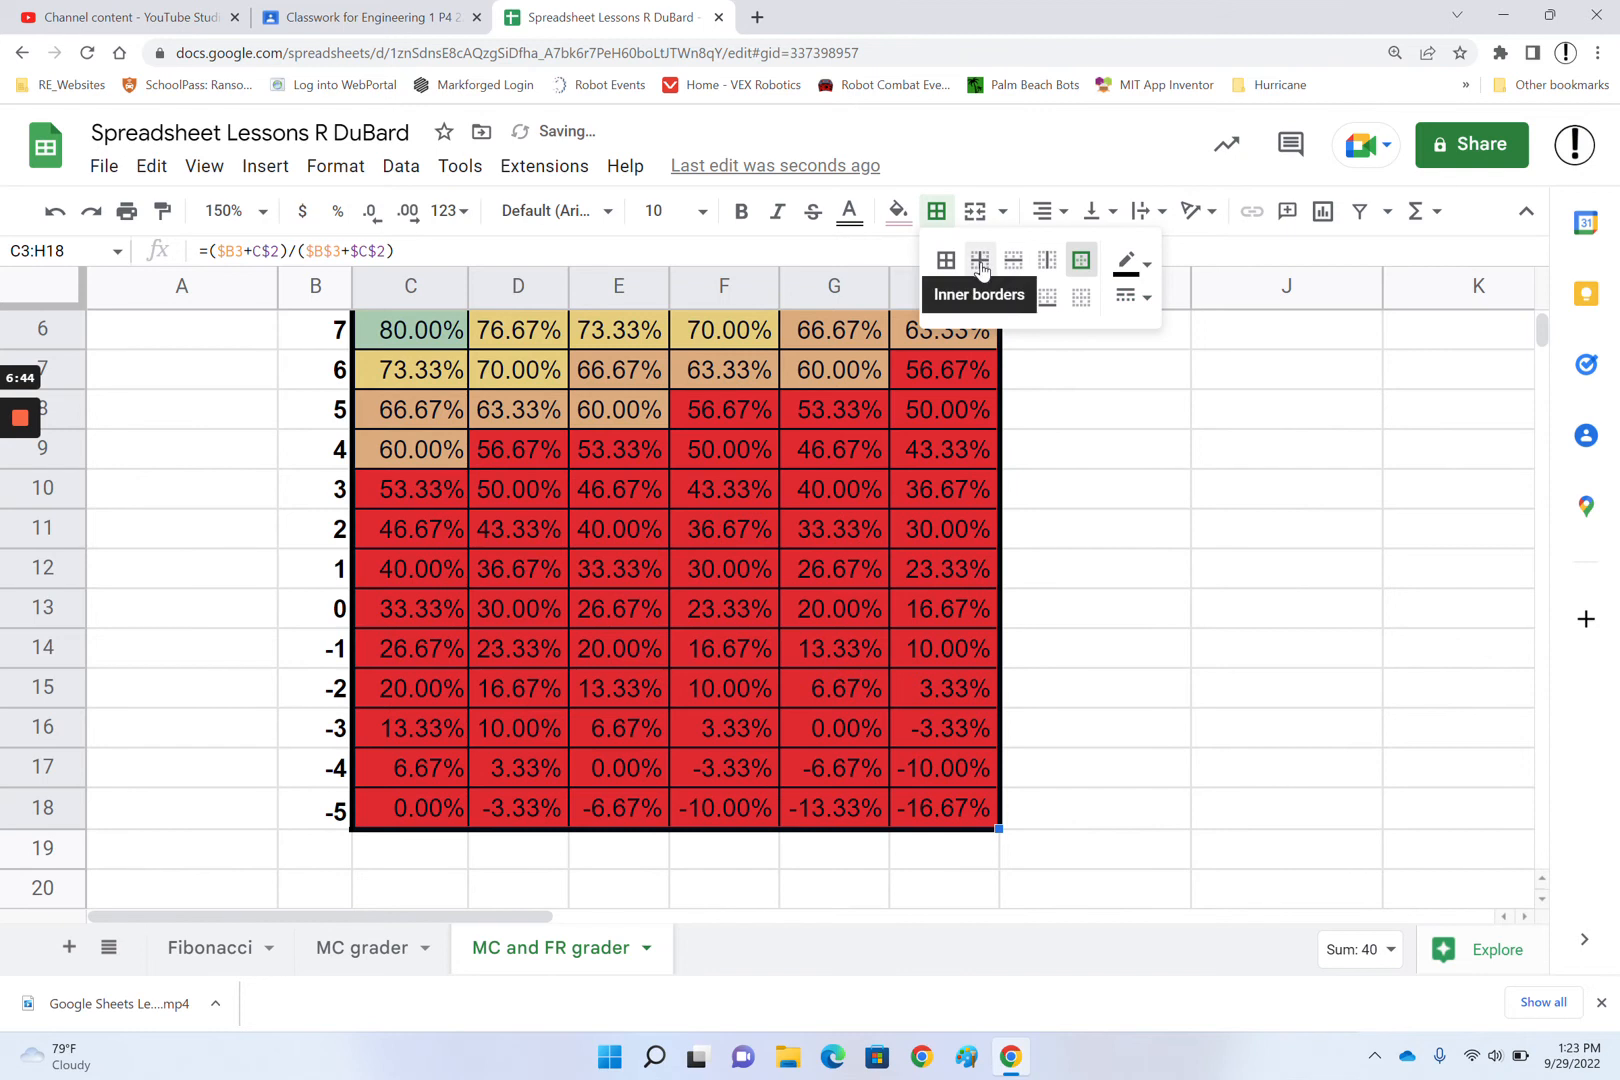
pyautogui.click(980, 262)
pyautogui.click(1138, 298)
pyautogui.click(1180, 345)
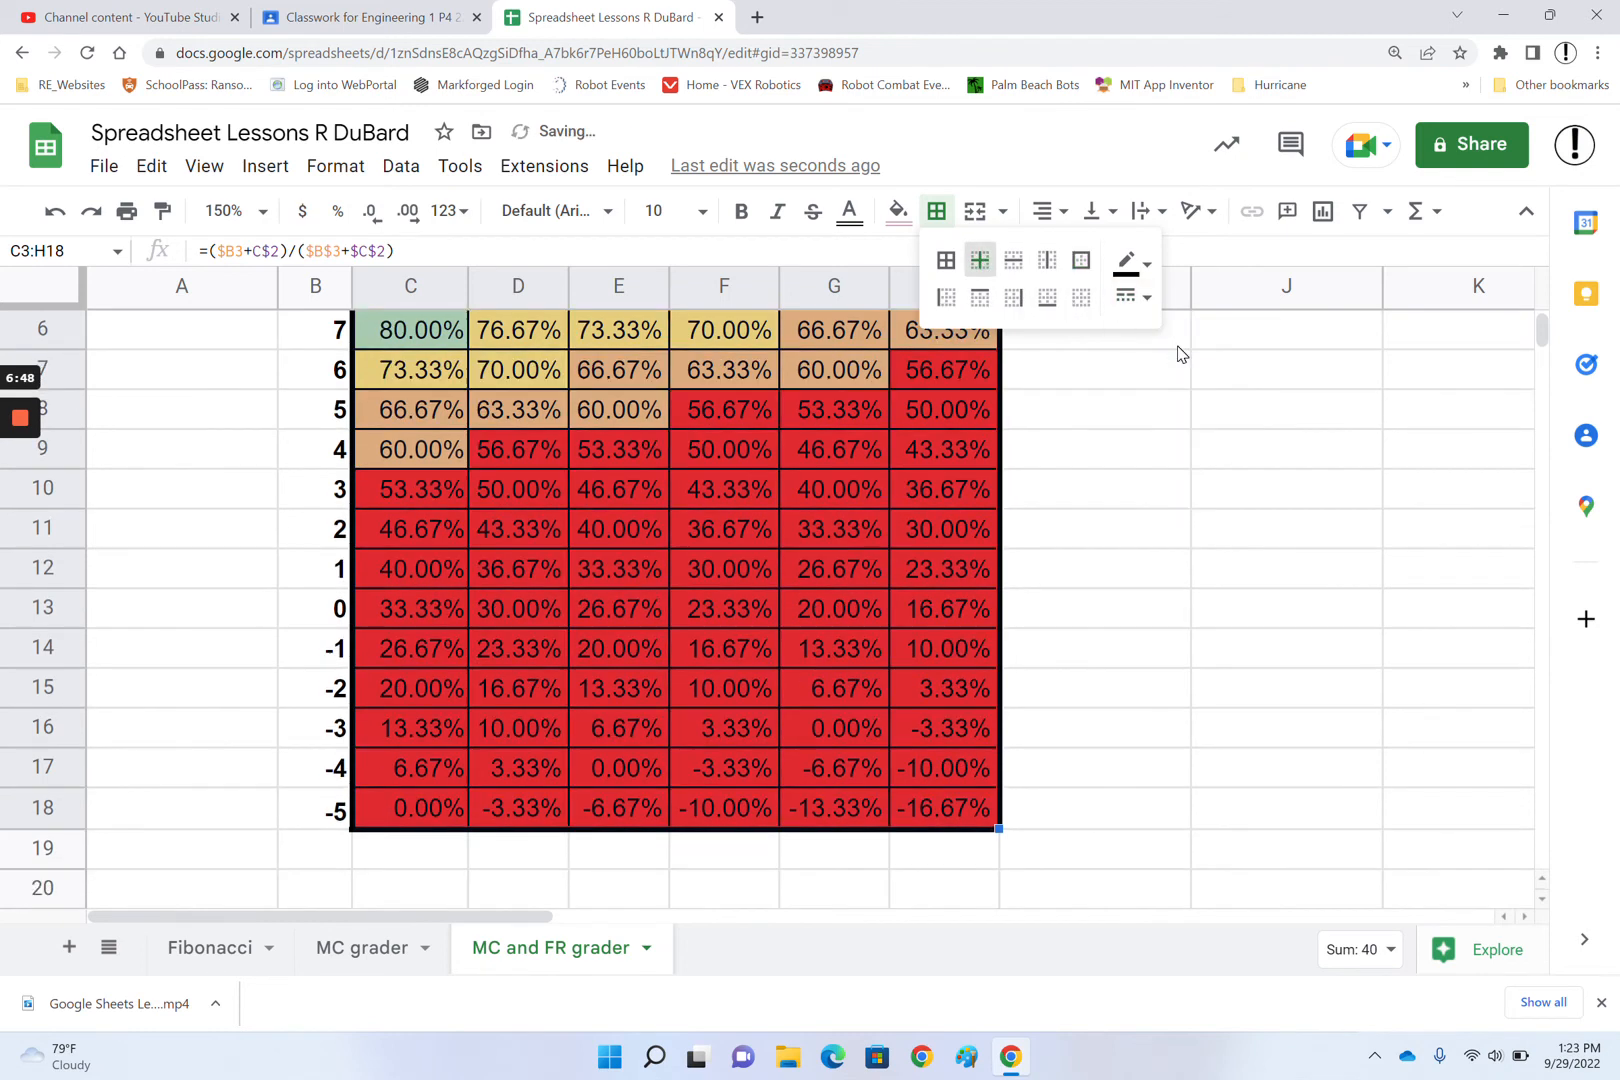
pyautogui.click(1124, 408)
# - Give the header block B1:H2 a thick outer border with thin inner borders
pyautogui.scroll(2, 1125, 408)
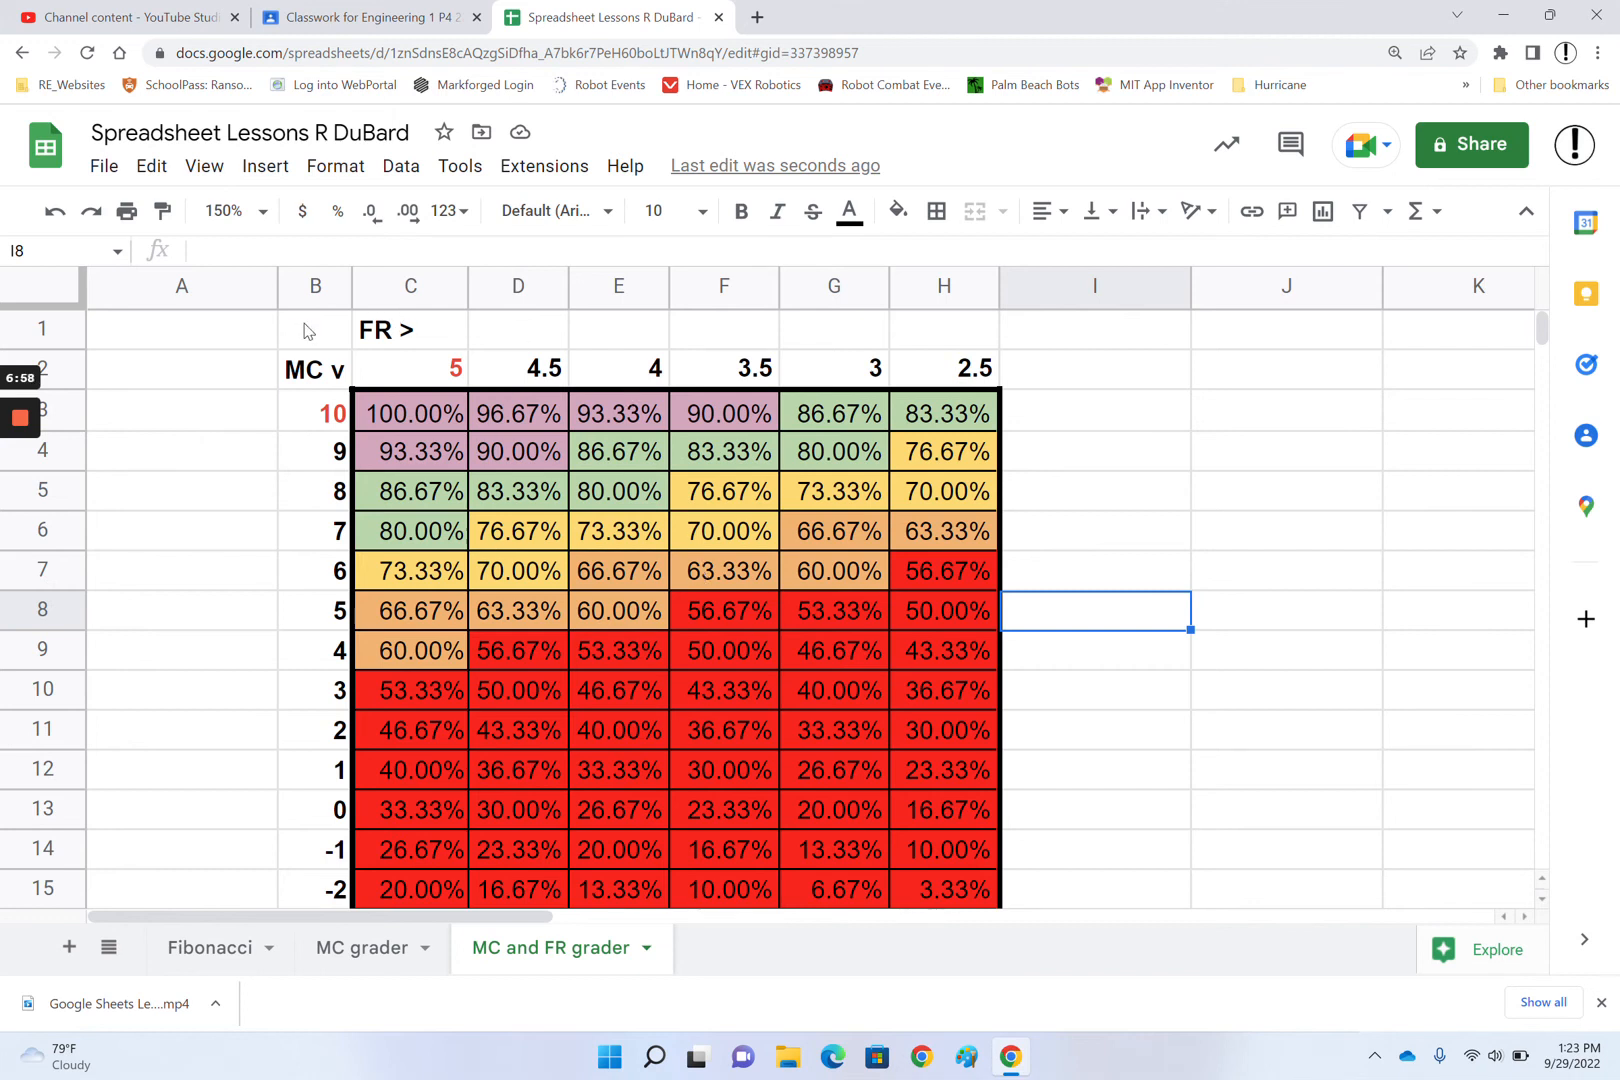
pyautogui.moveTo(305, 330); pyautogui.dragTo(955, 372)
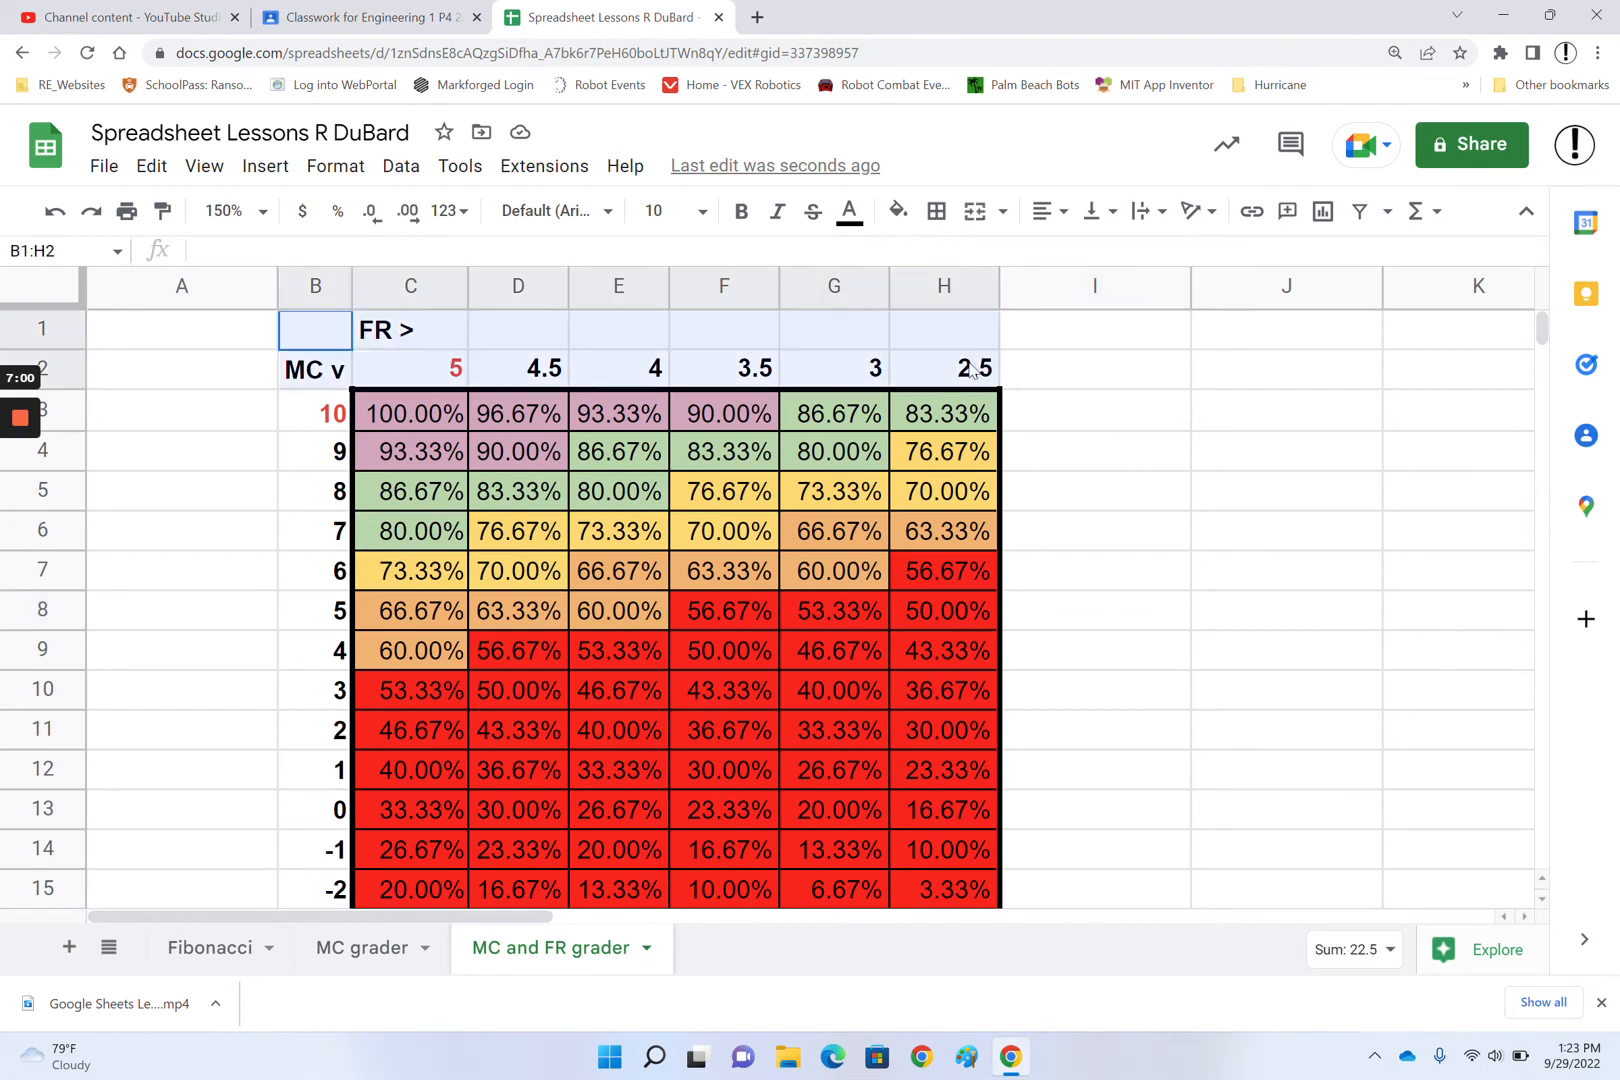
pyautogui.click(937, 211)
pyautogui.click(1133, 297)
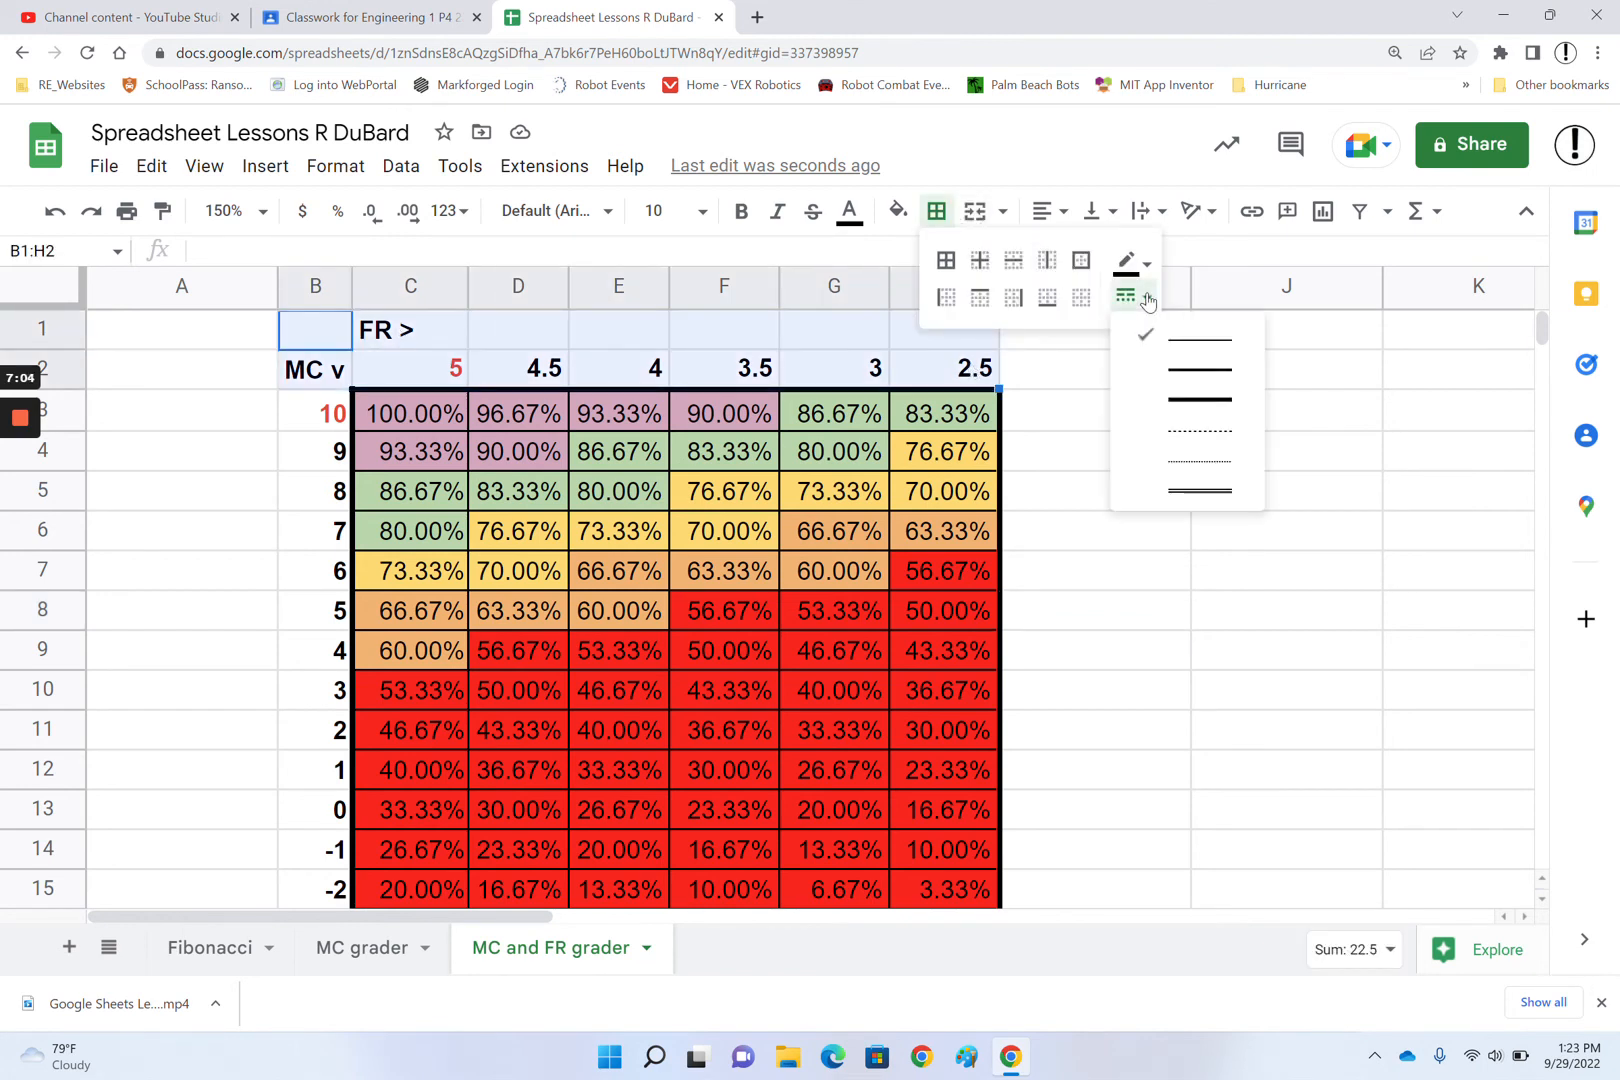
pyautogui.click(1192, 403)
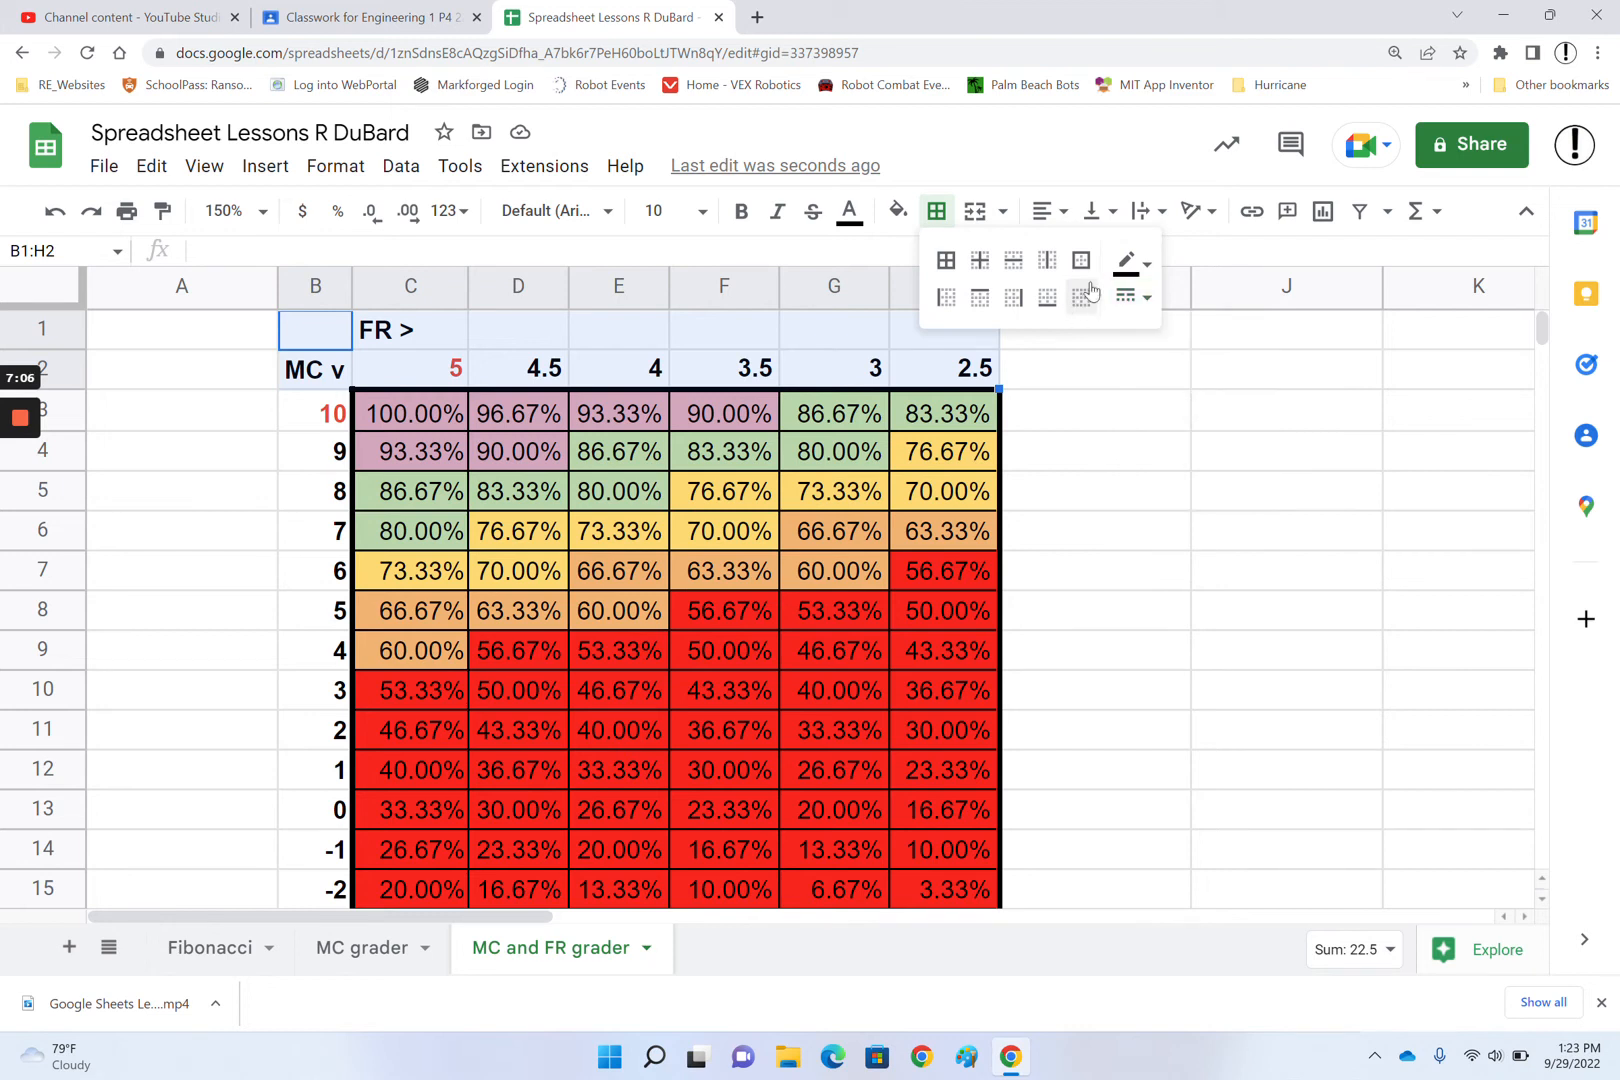
pyautogui.click(1080, 261)
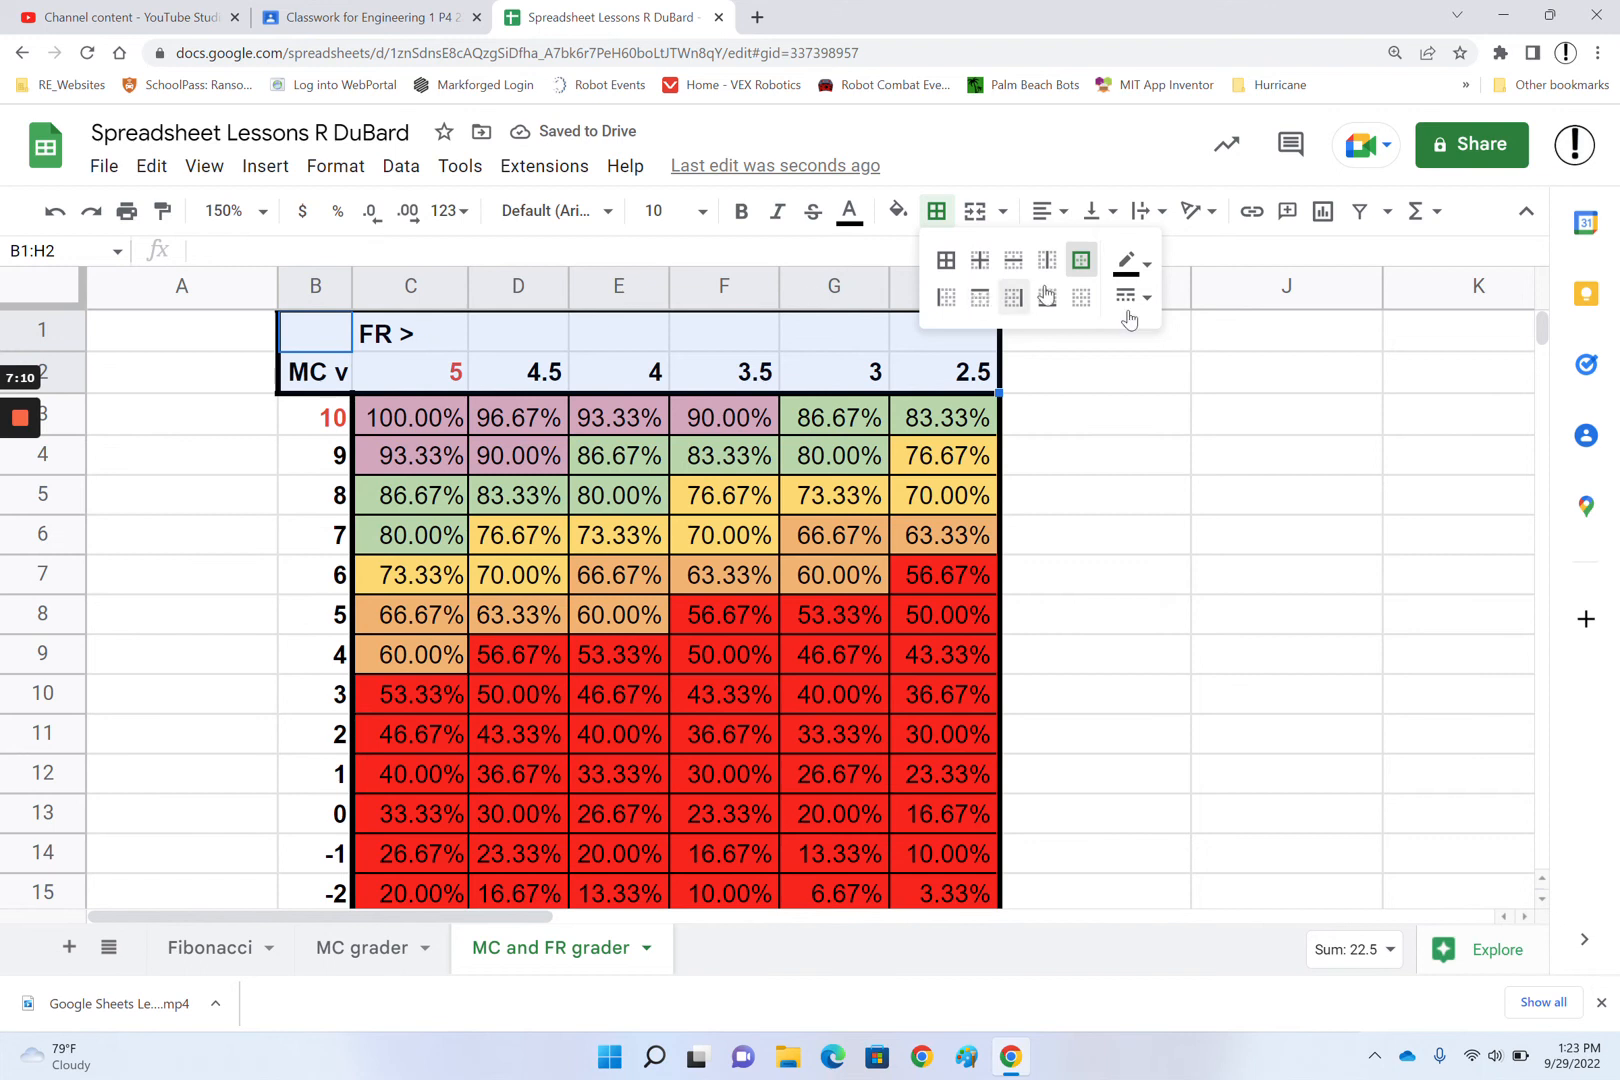
pyautogui.click(981, 263)
pyautogui.click(1131, 297)
pyautogui.click(1189, 344)
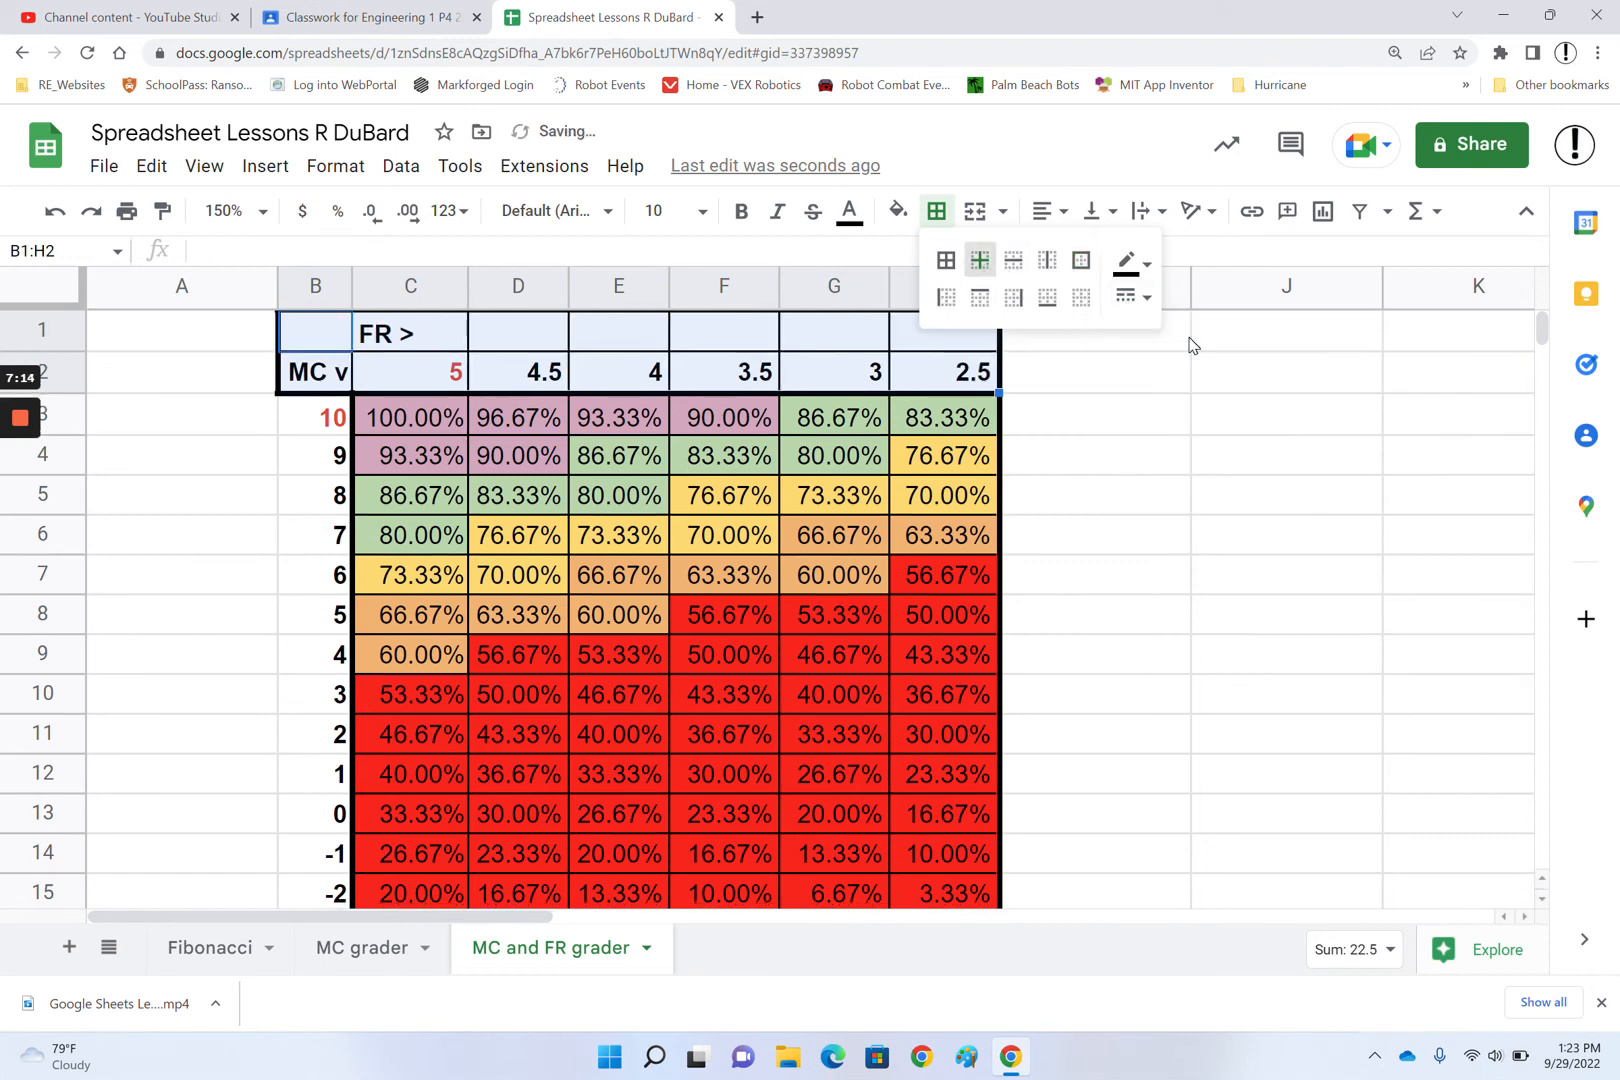
# - Remove all borders from the empty corner cell B1
pyautogui.click(320, 370)
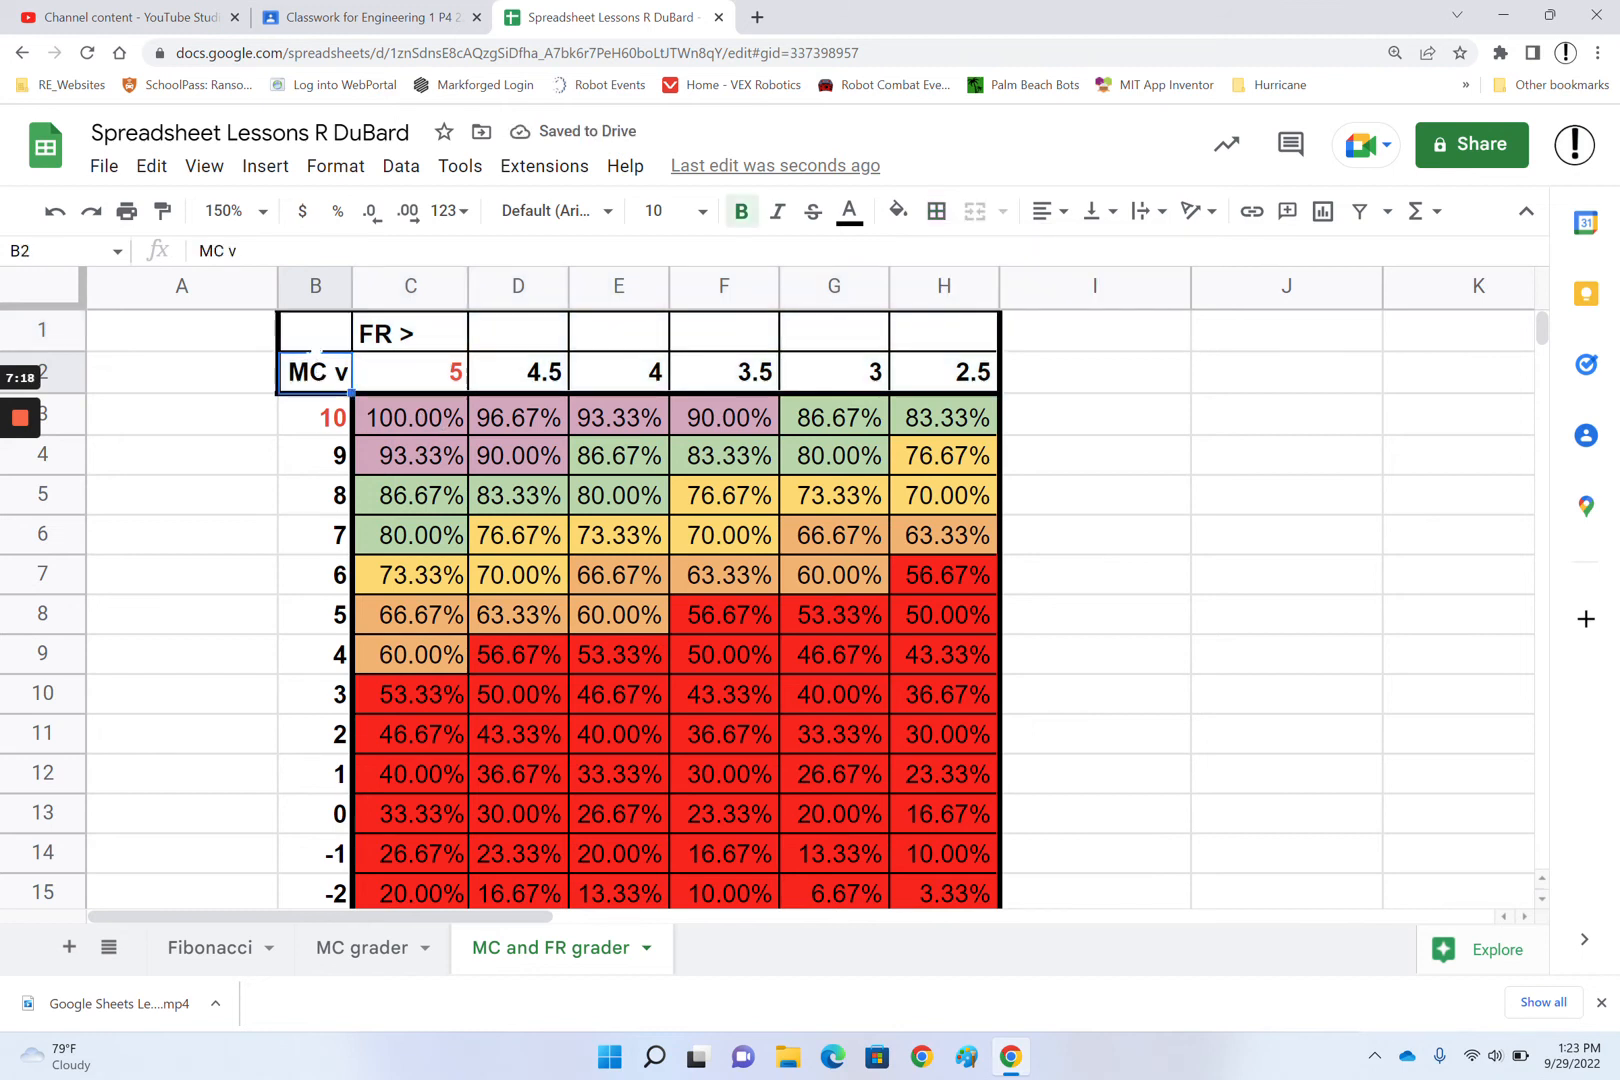
pyautogui.click(317, 345)
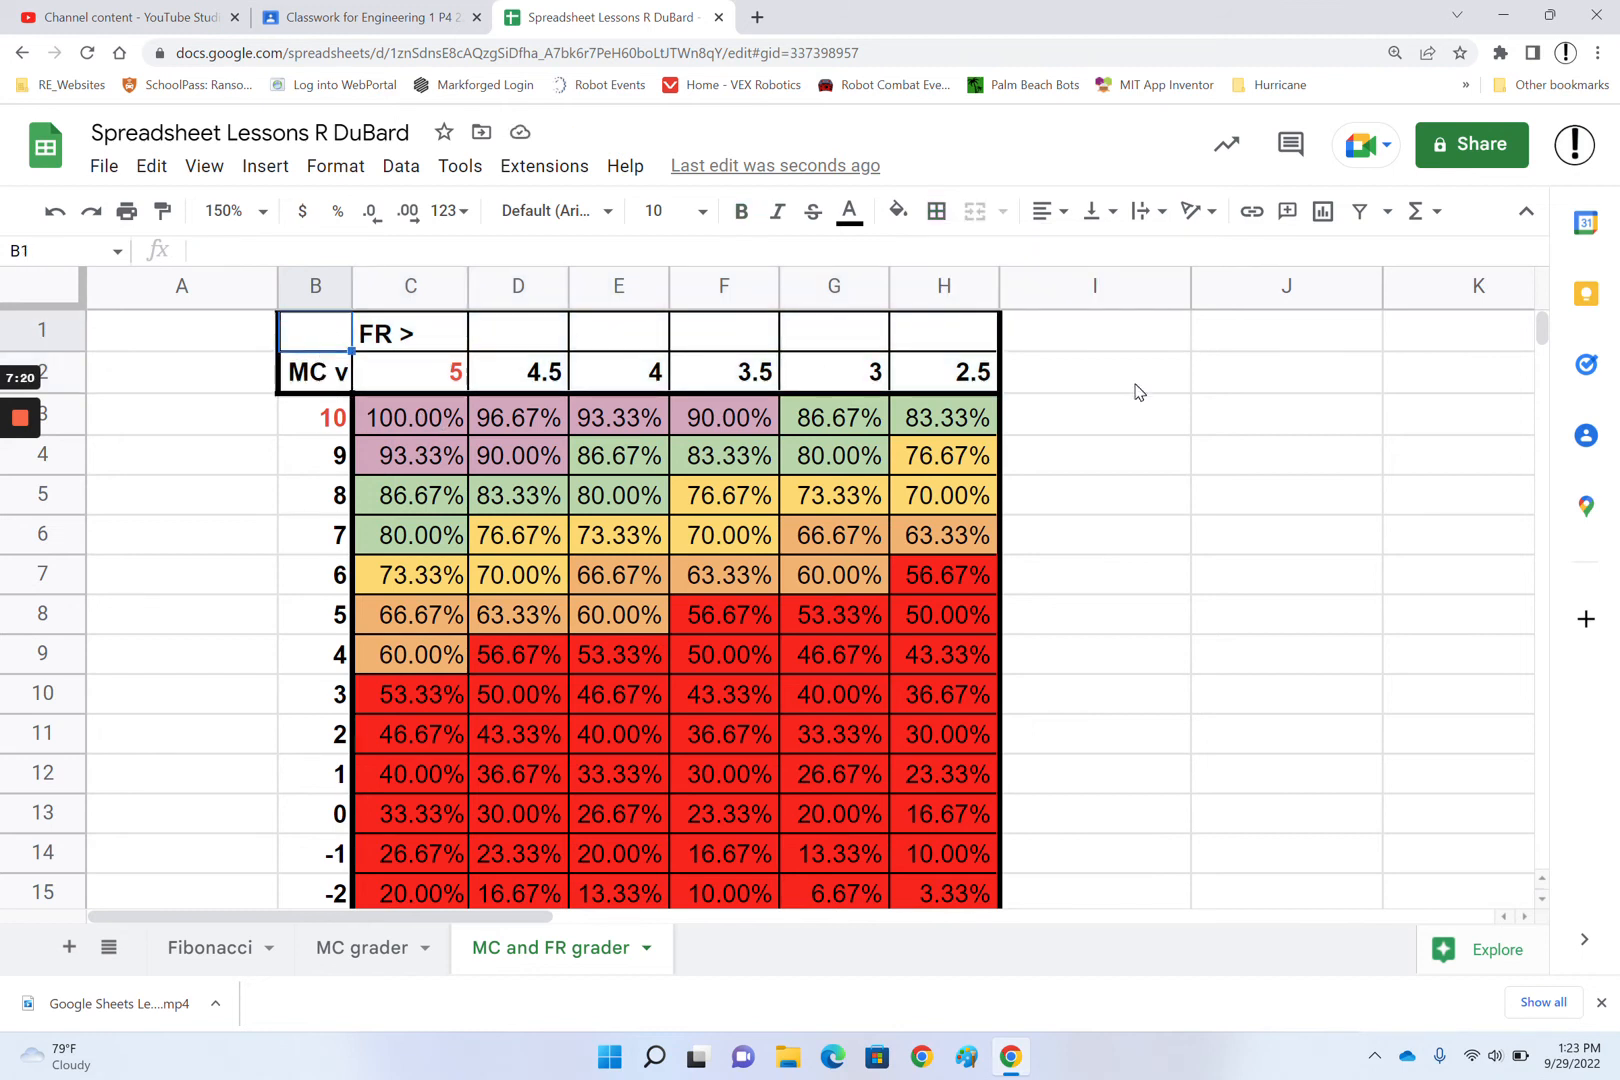
pyautogui.click(936, 211)
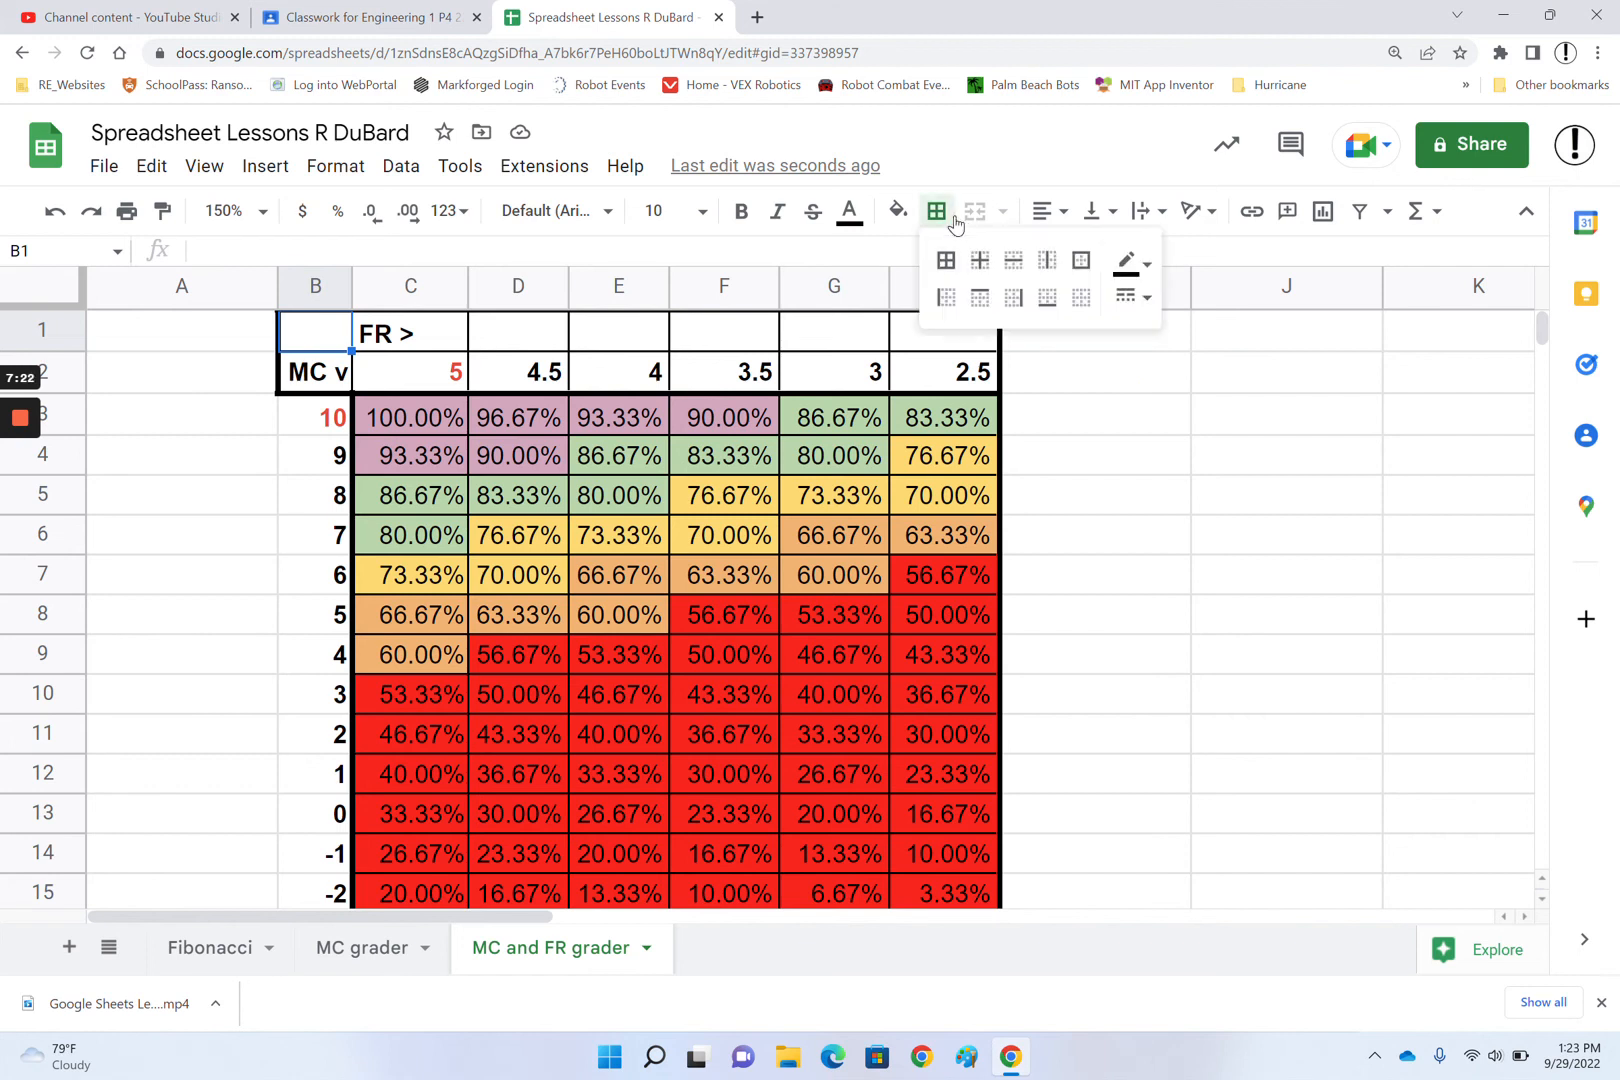
pyautogui.click(1079, 310)
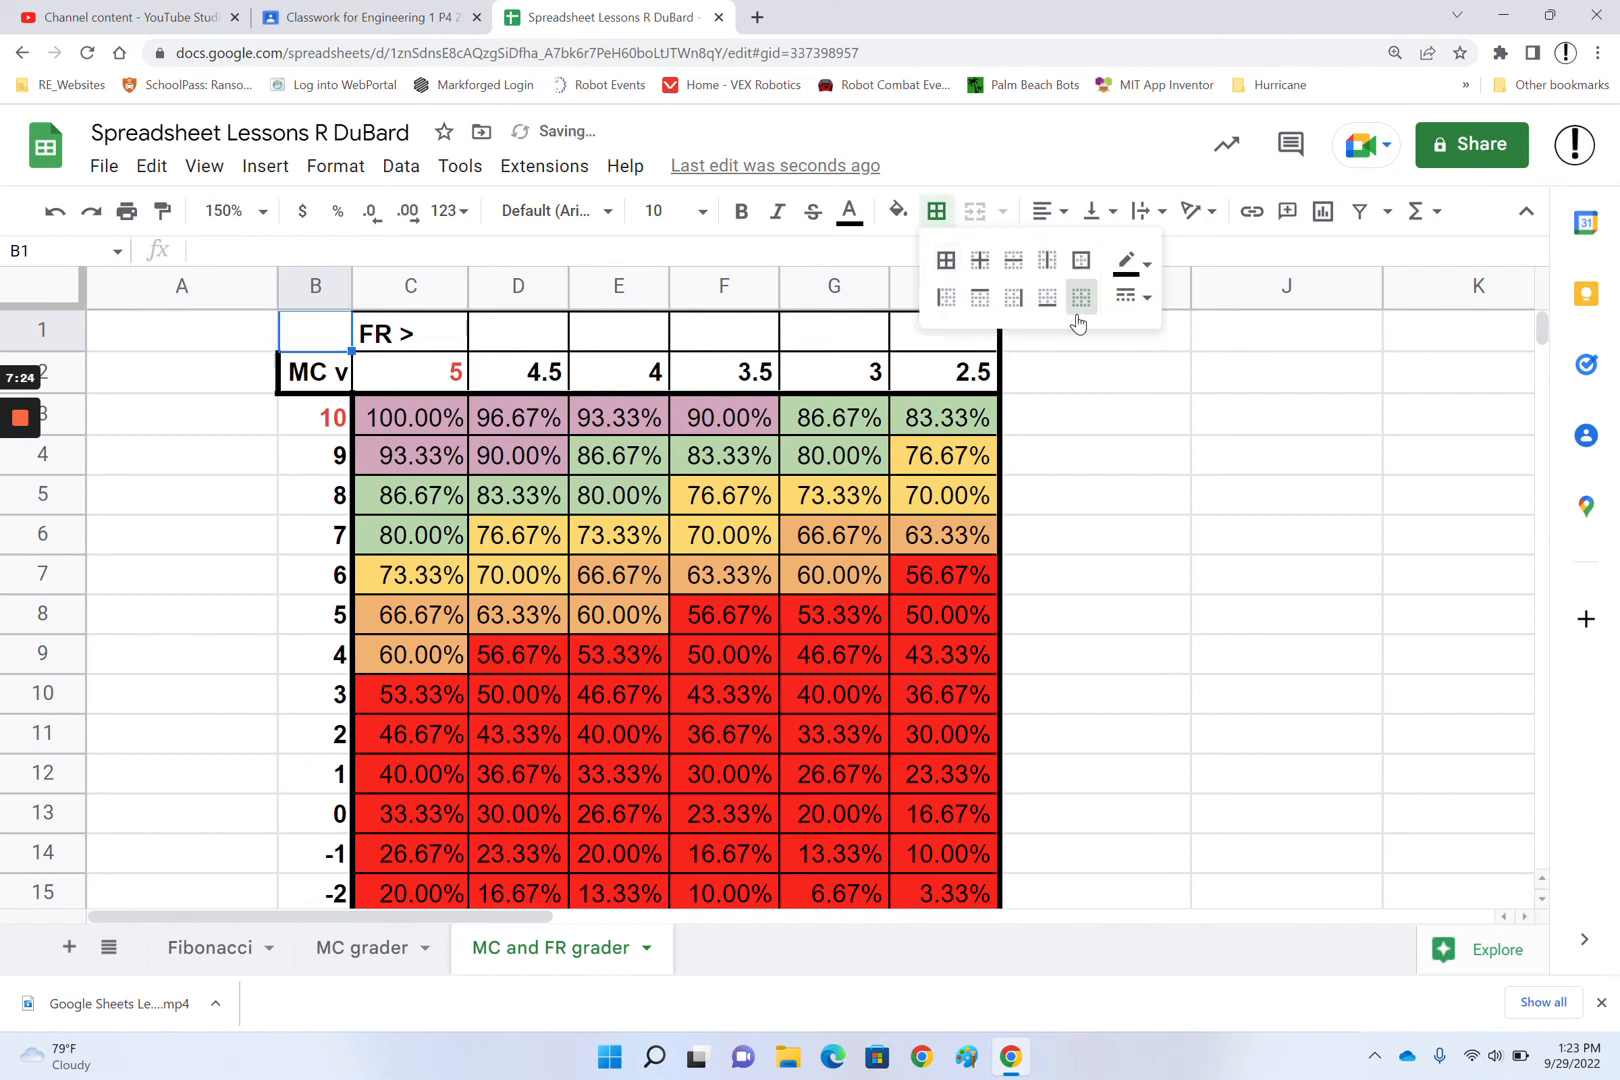
# - Give cell C1, holding the FR > header, a thick left border
pyautogui.click(418, 341)
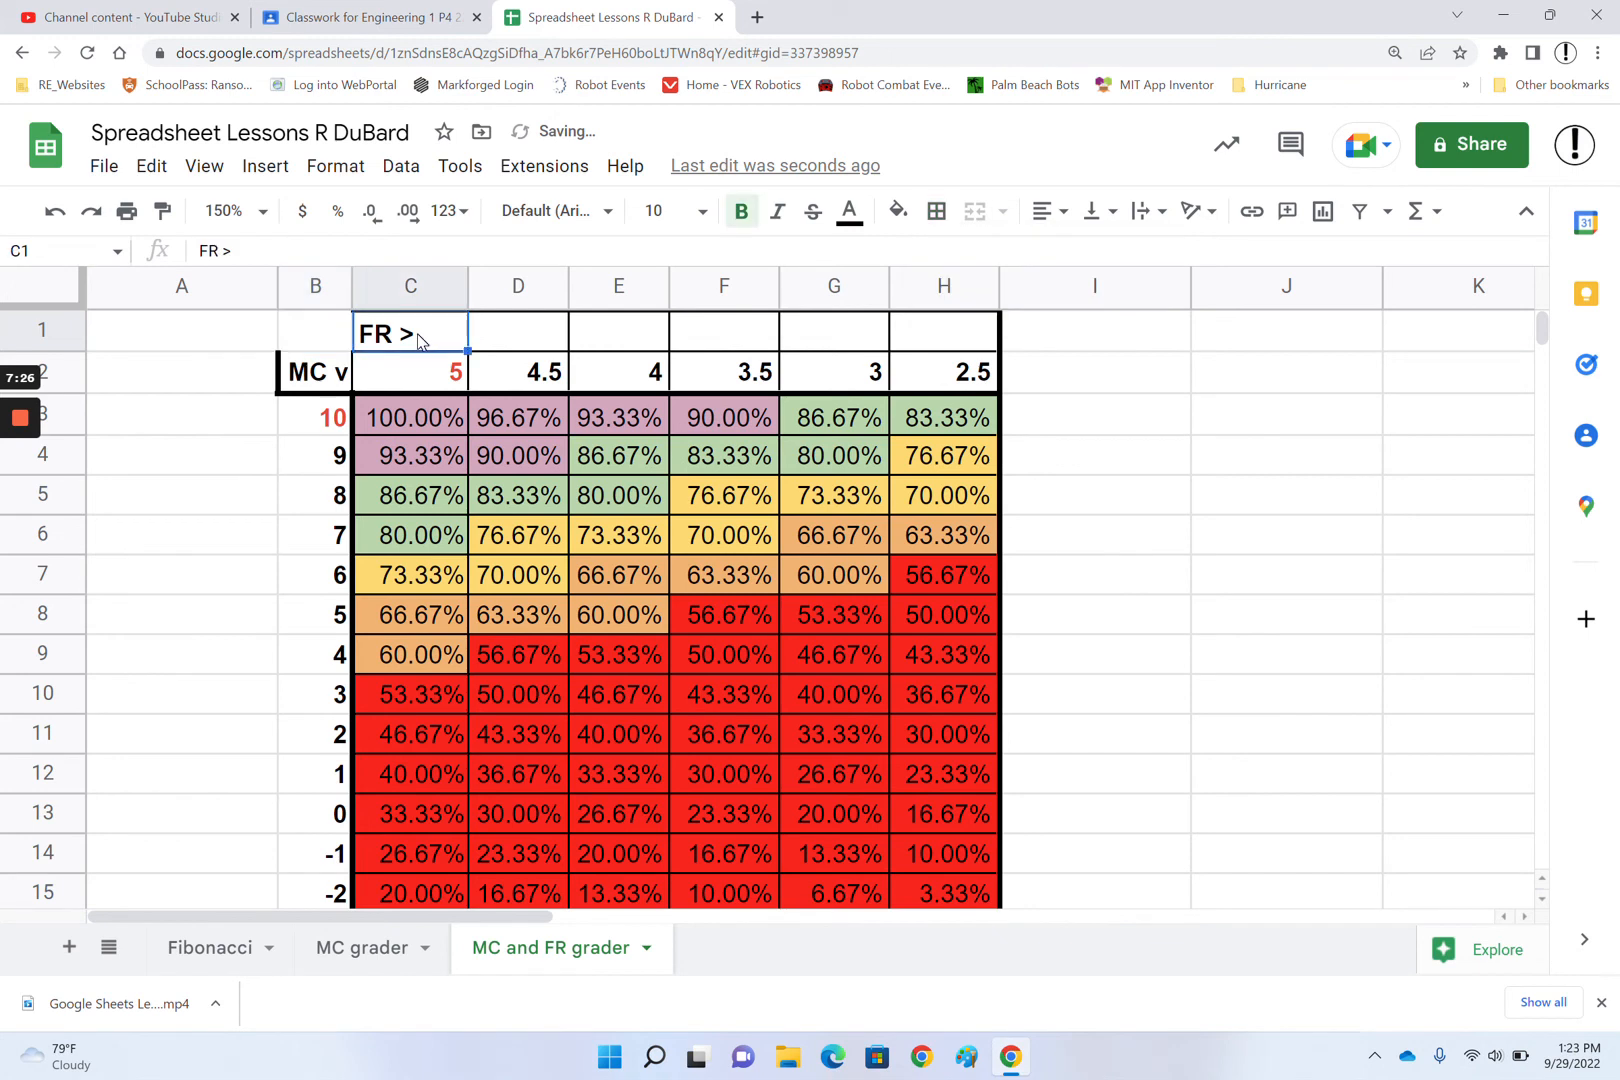
pyautogui.click(935, 212)
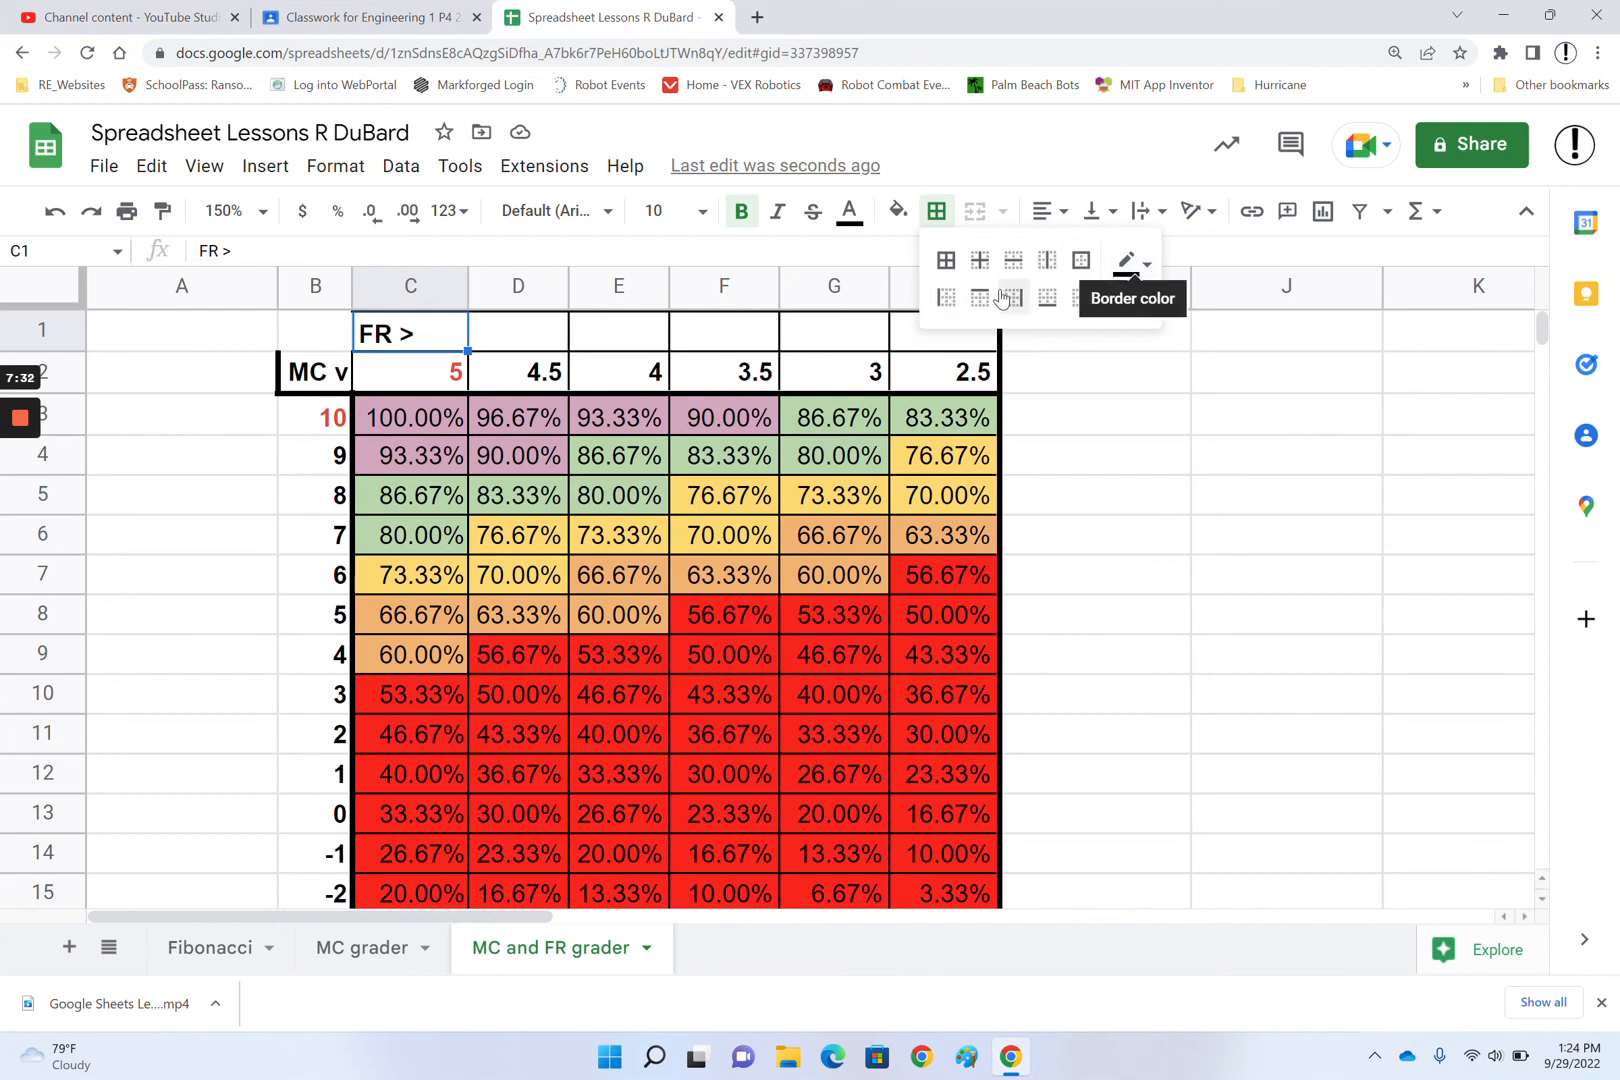
pyautogui.click(1127, 297)
pyautogui.click(1130, 300)
pyautogui.click(1144, 305)
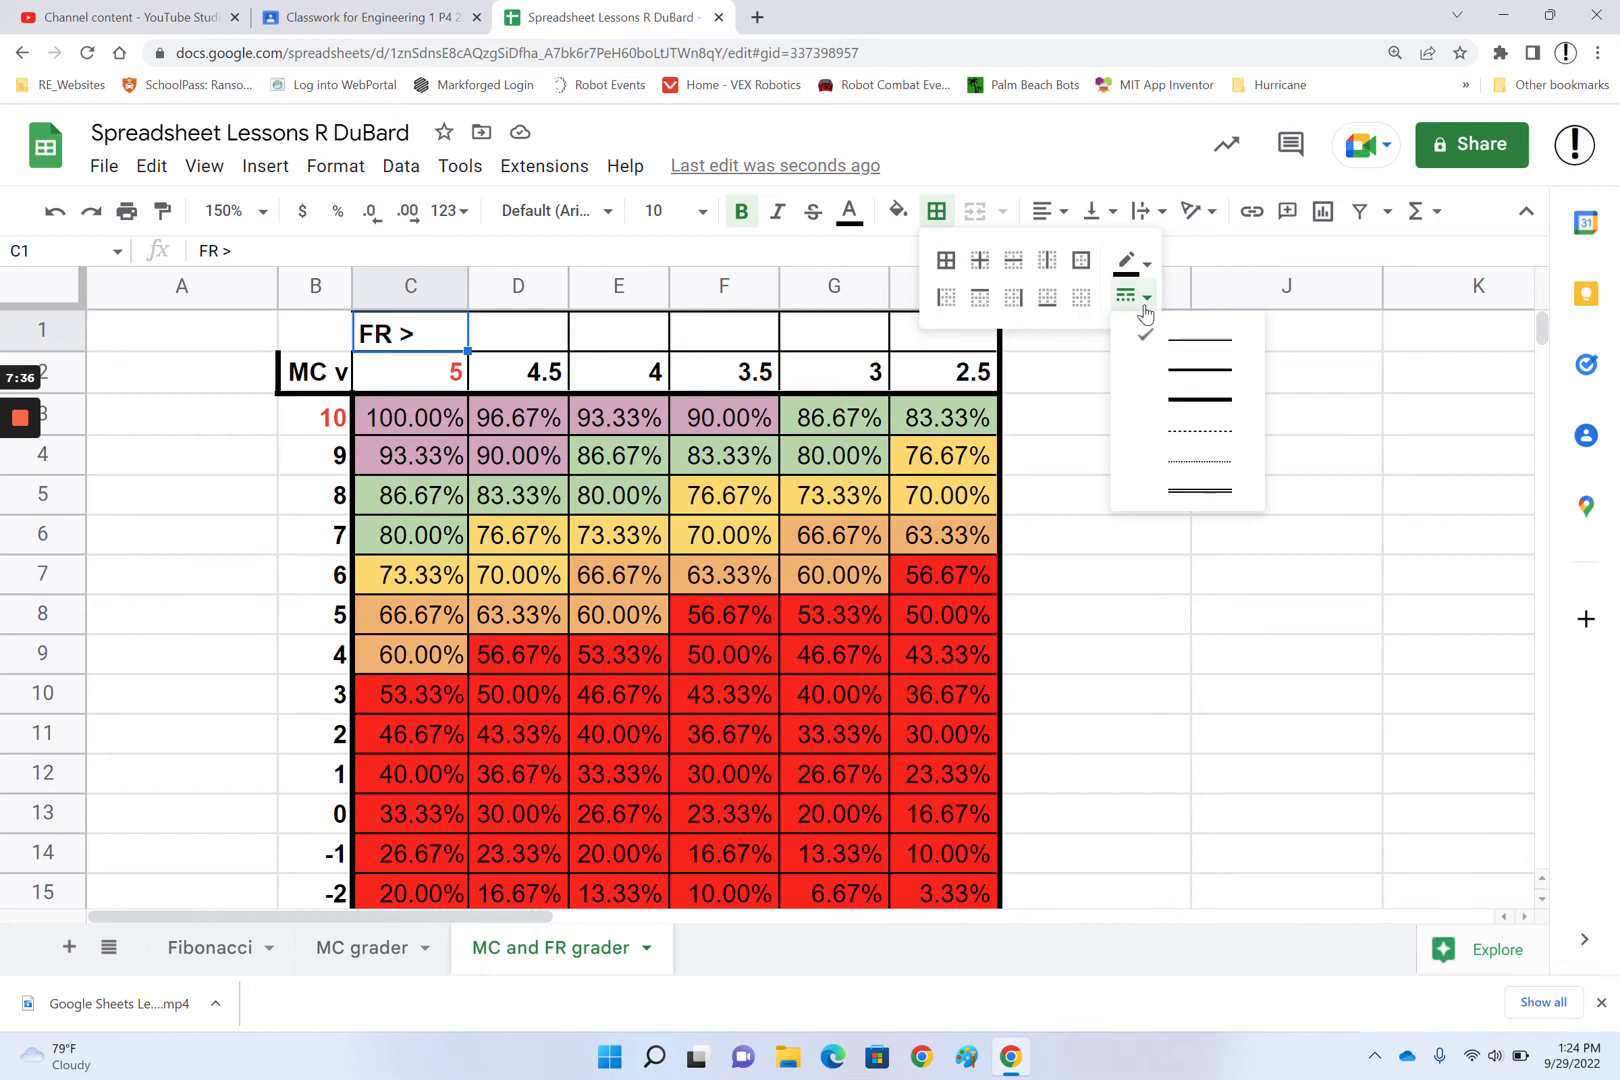
pyautogui.click(1191, 419)
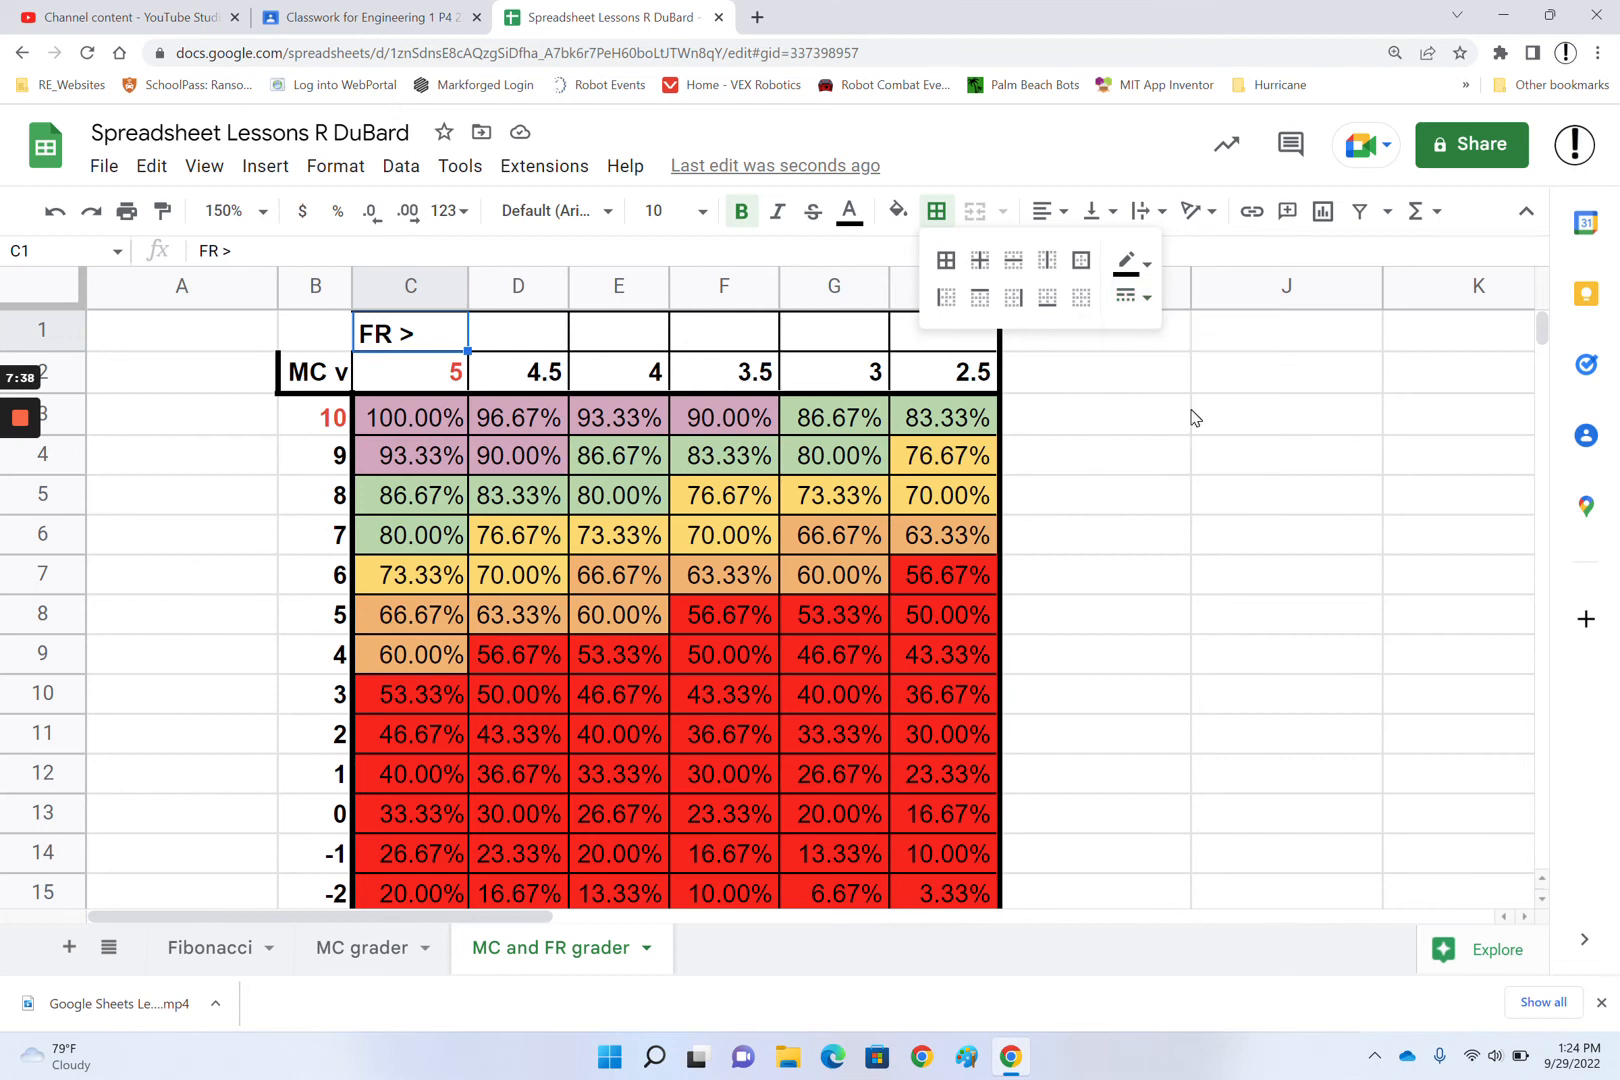
pyautogui.click(939, 300)
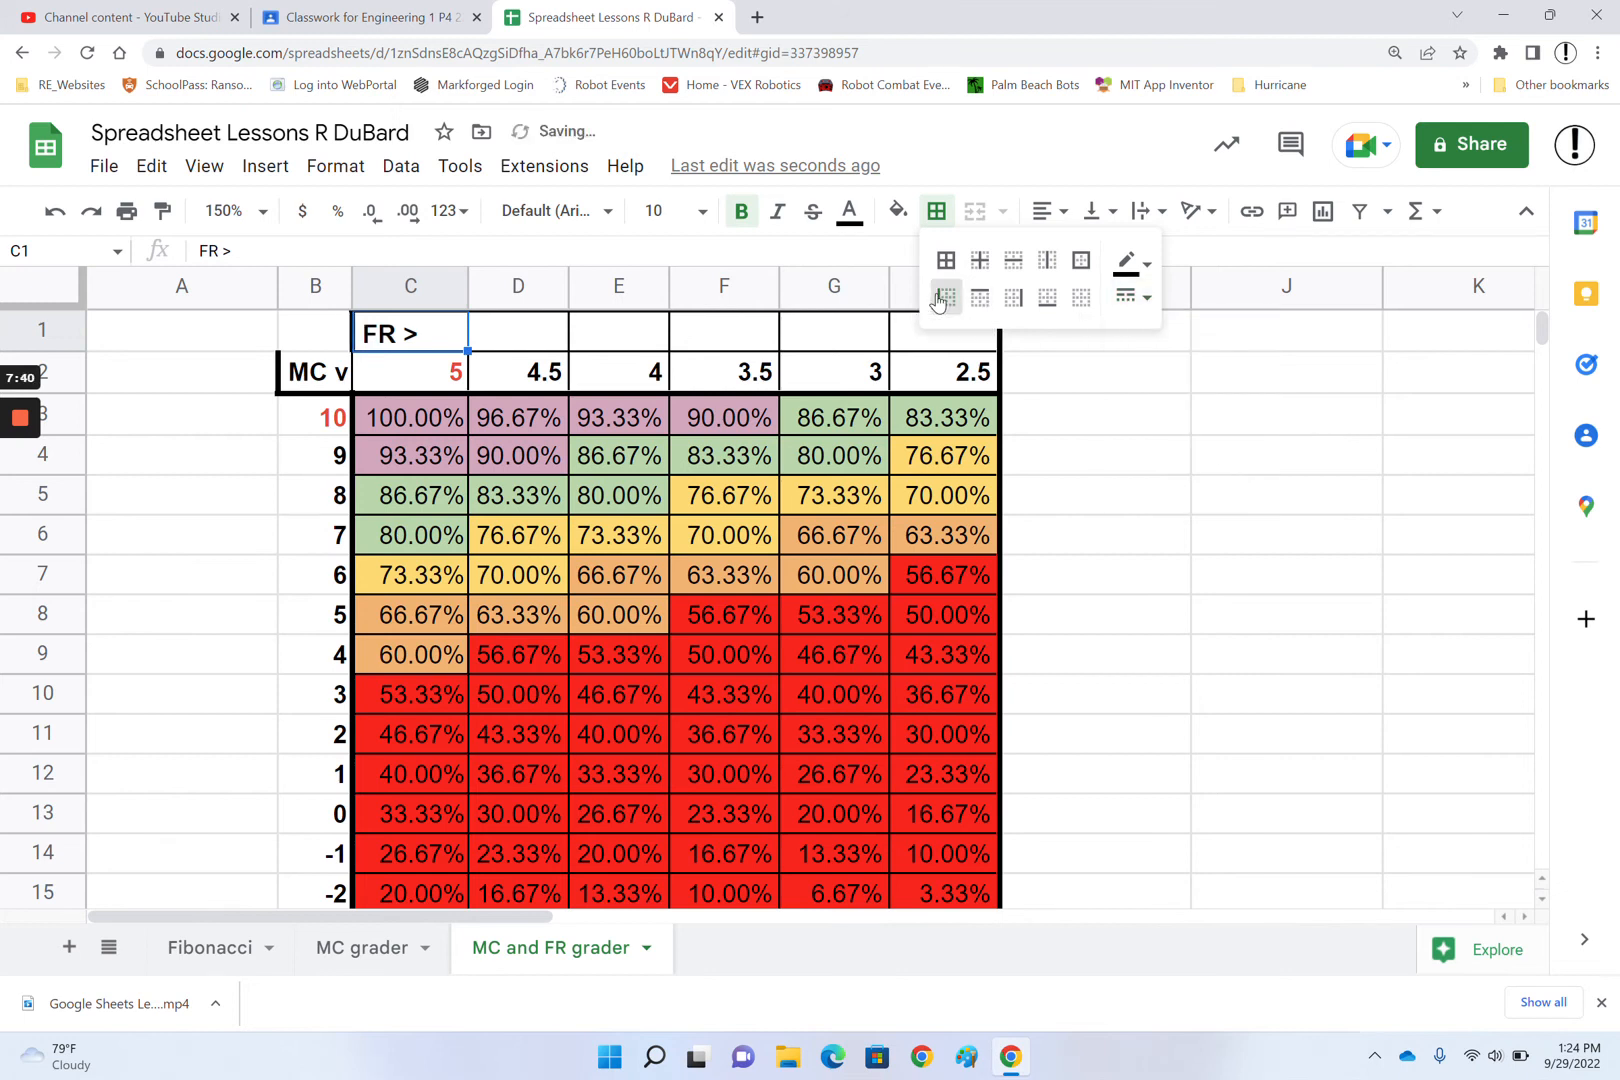
pyautogui.click(1196, 415)
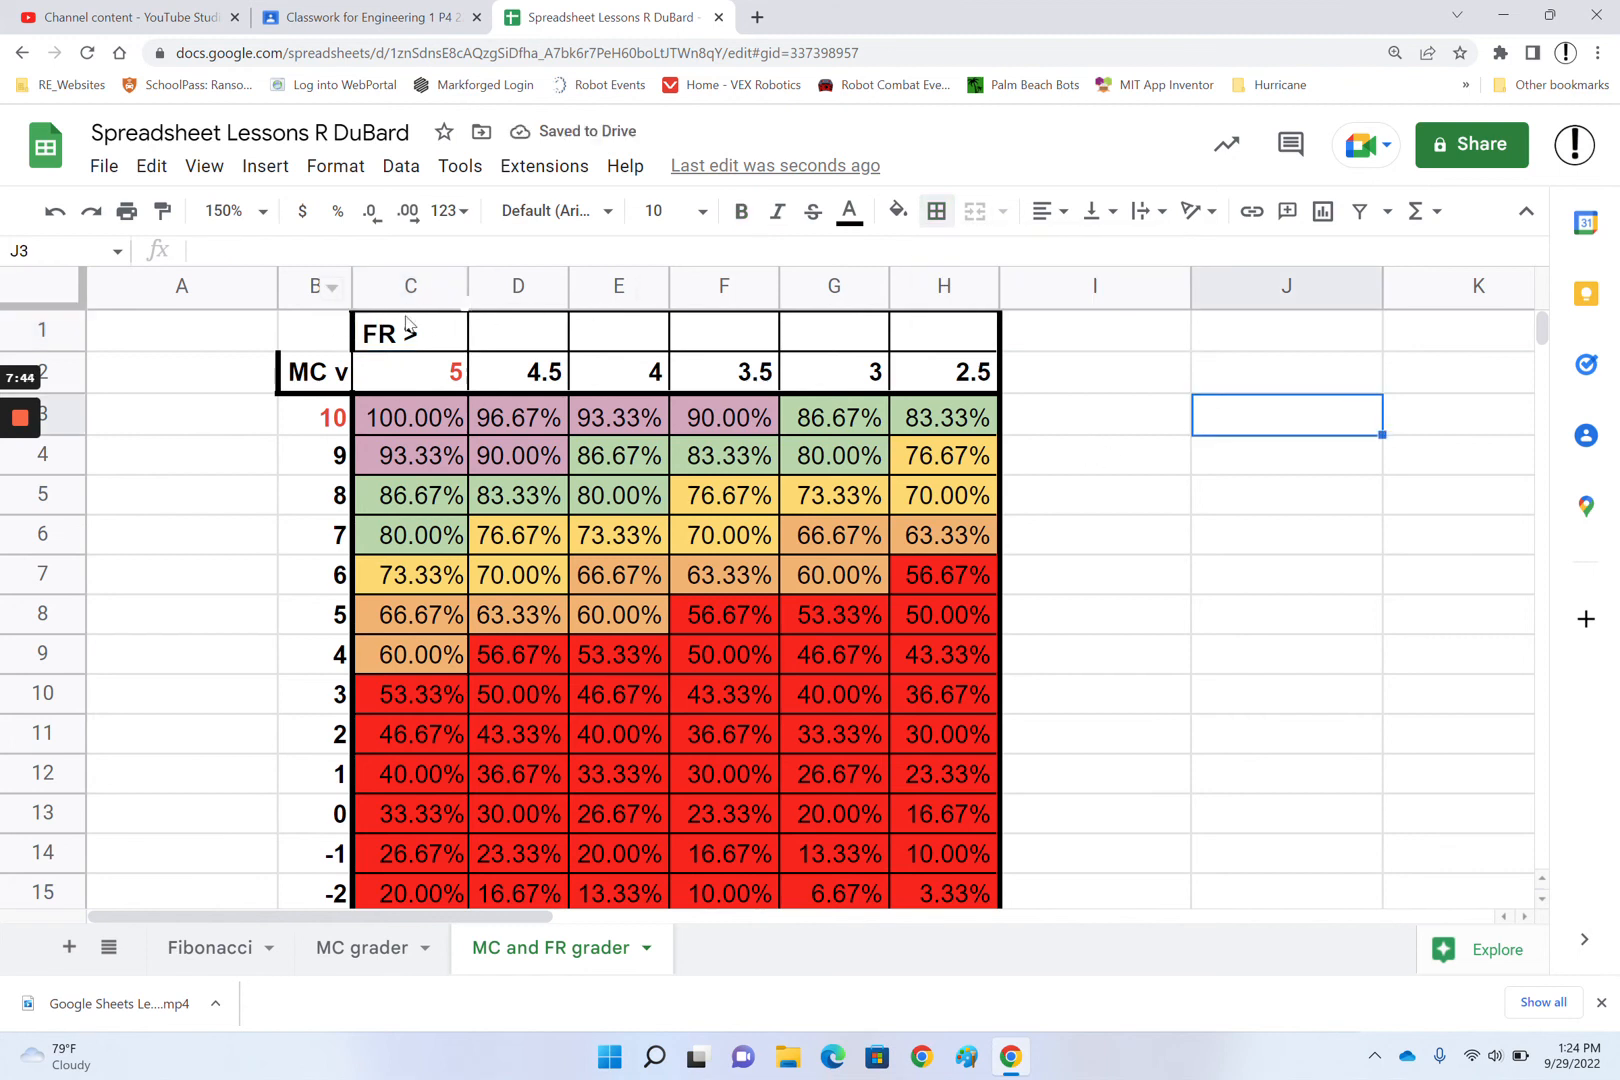
# - Insert one row above row 1 so the table starts lower on the sheet
pyautogui.click(160, 328)
pyautogui.click(1318, 430)
pyautogui.click(43, 328)
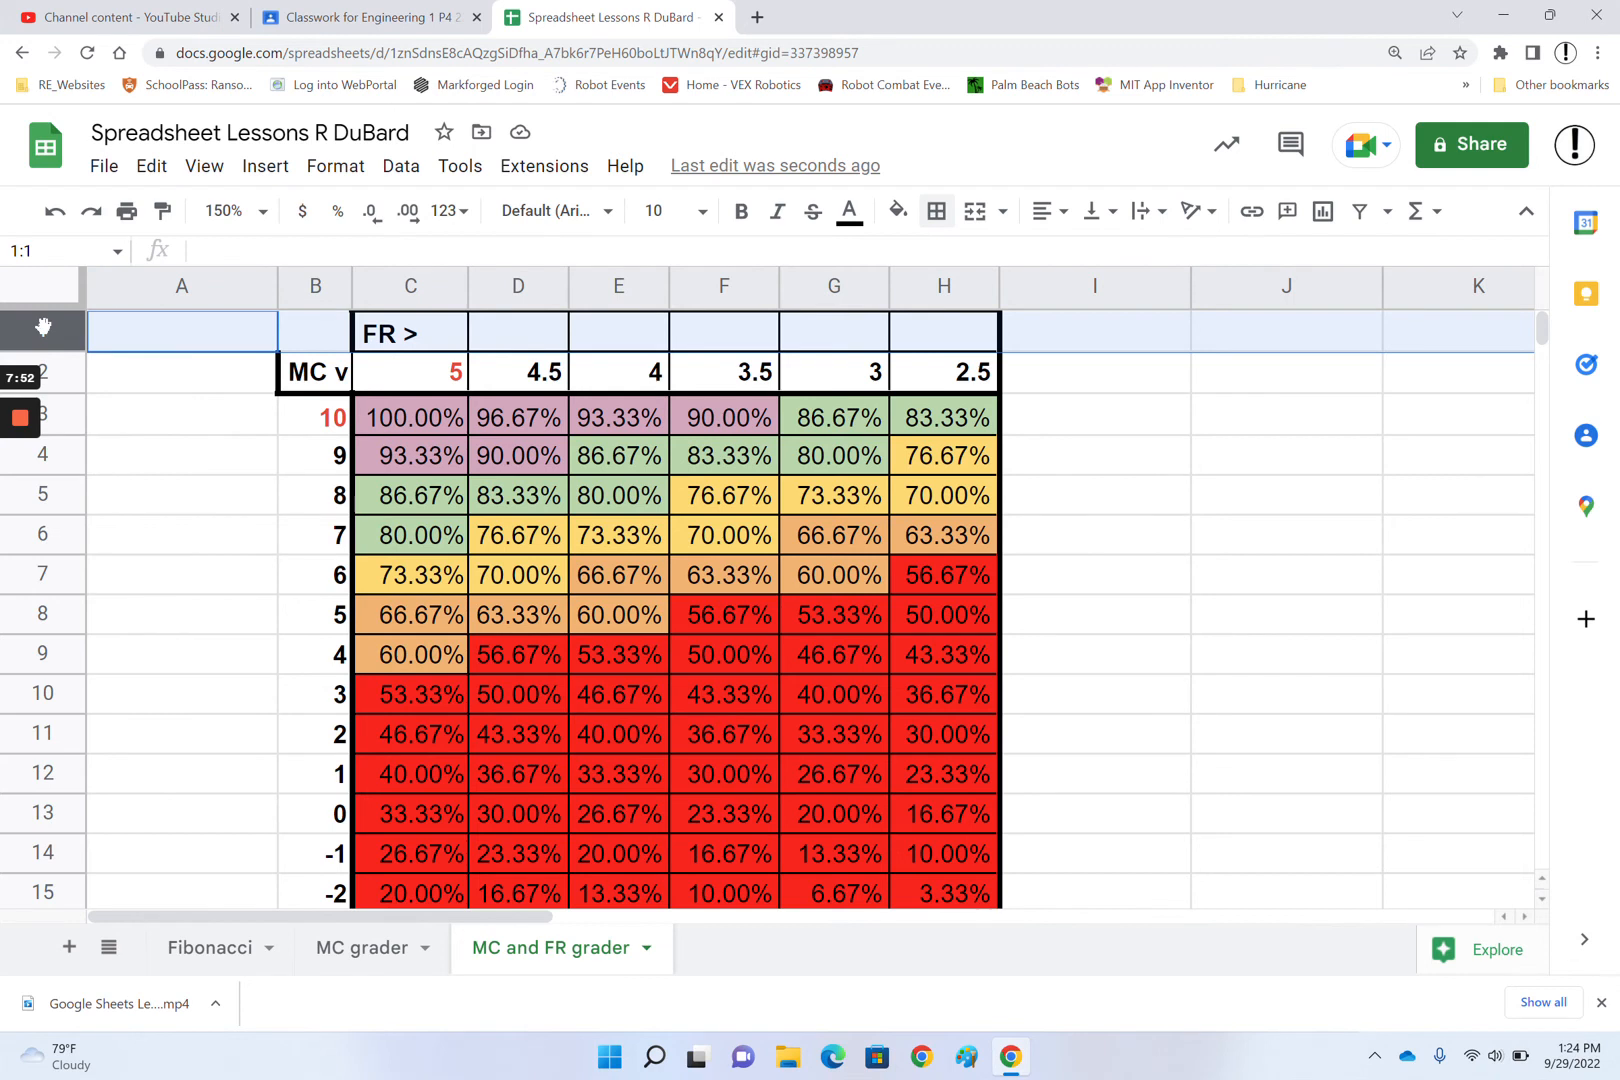
pyautogui.rightClick(43, 327)
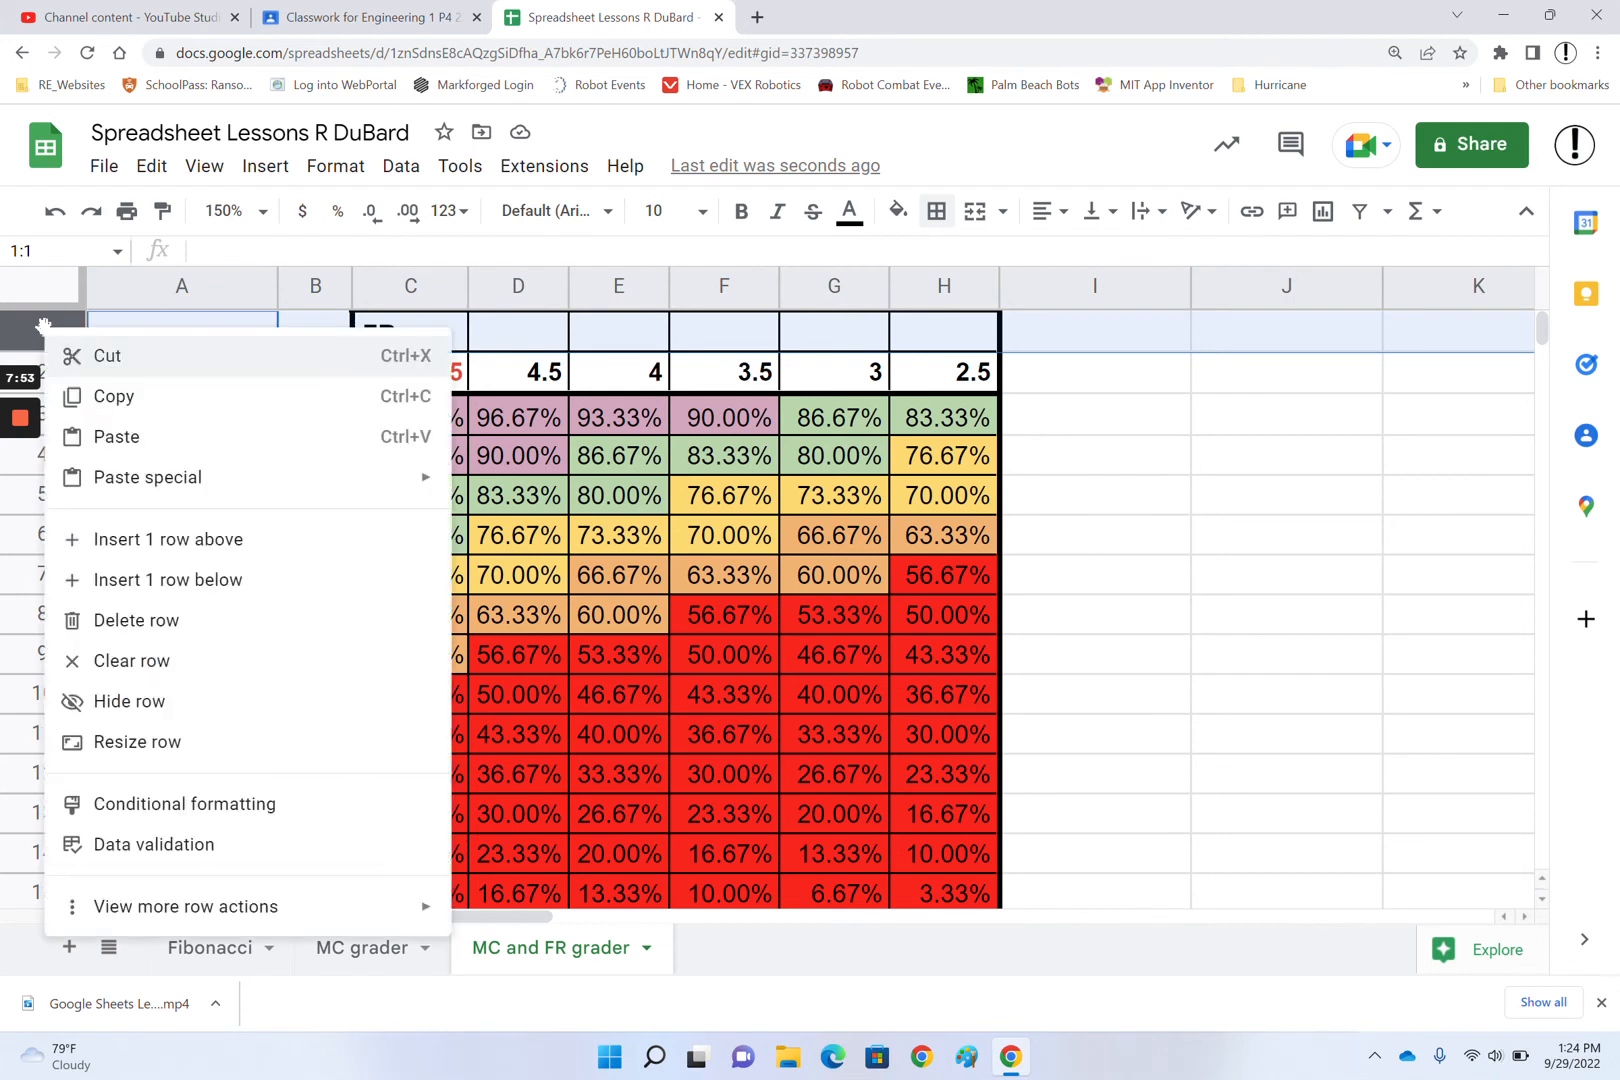
pyautogui.click(228, 543)
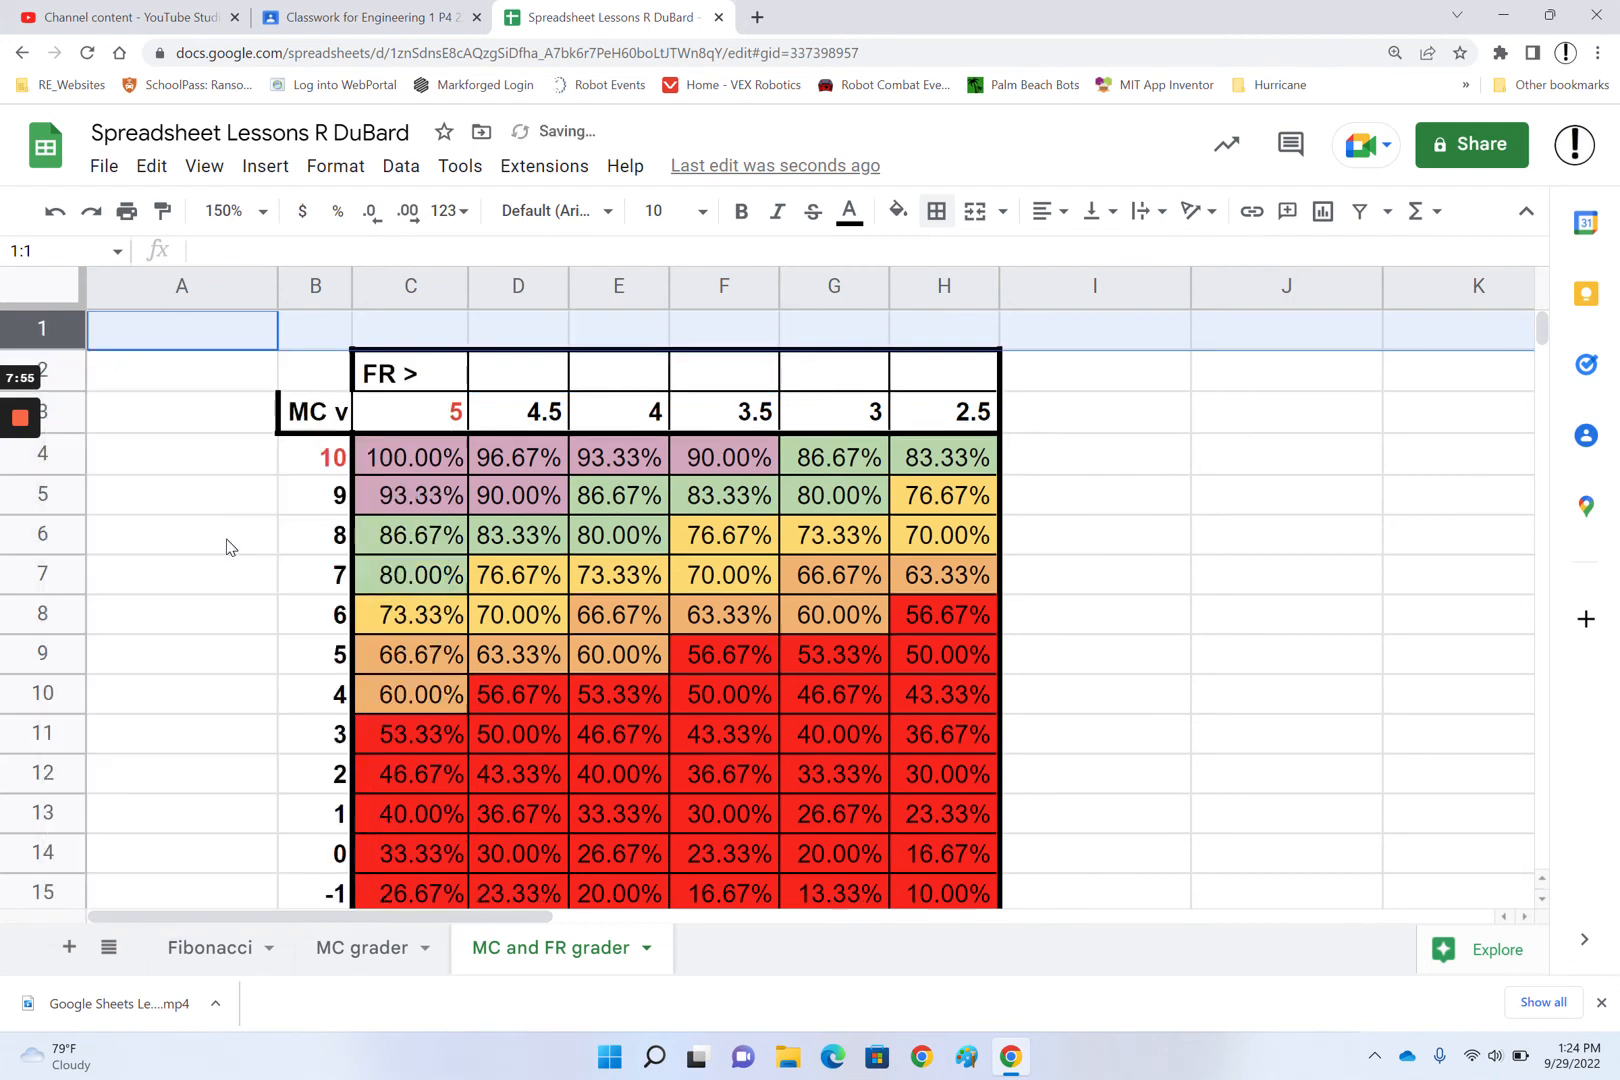
pyautogui.click(1297, 472)
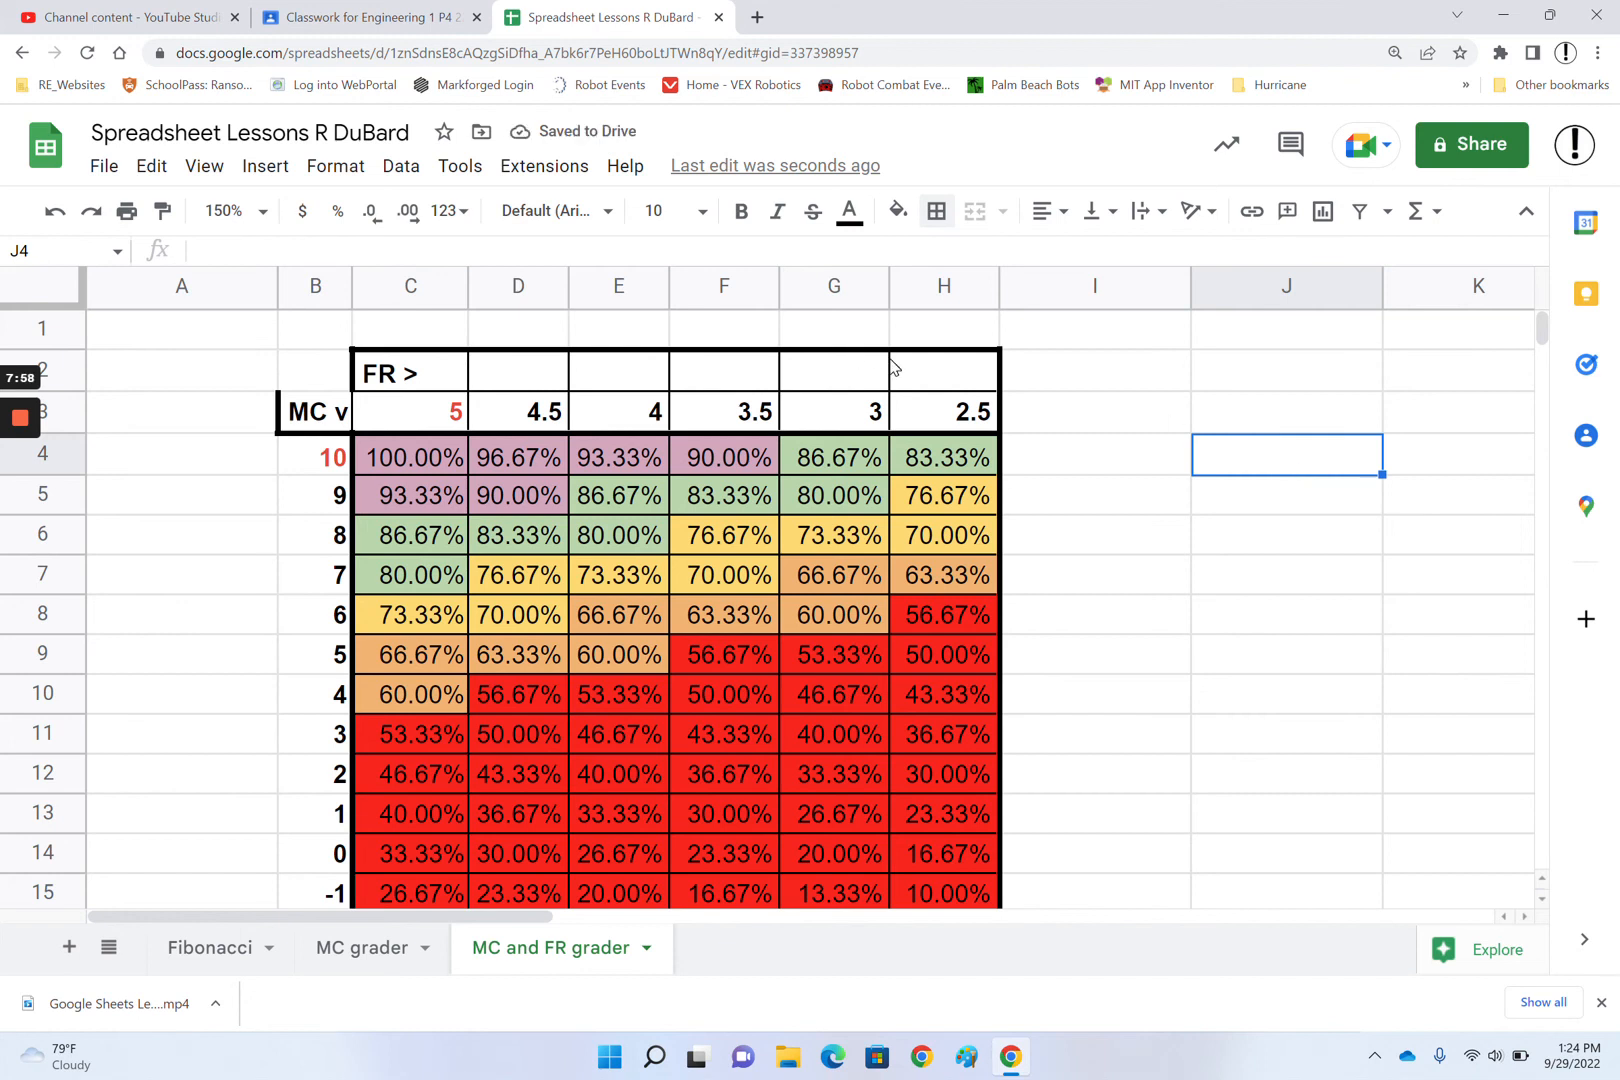
# - Give the MC column B3:B19 a thick outer border with thin inner borders
pyautogui.click(329, 418)
pyautogui.moveTo(329, 418); pyautogui.dragTo(336, 497)
pyautogui.click(937, 212)
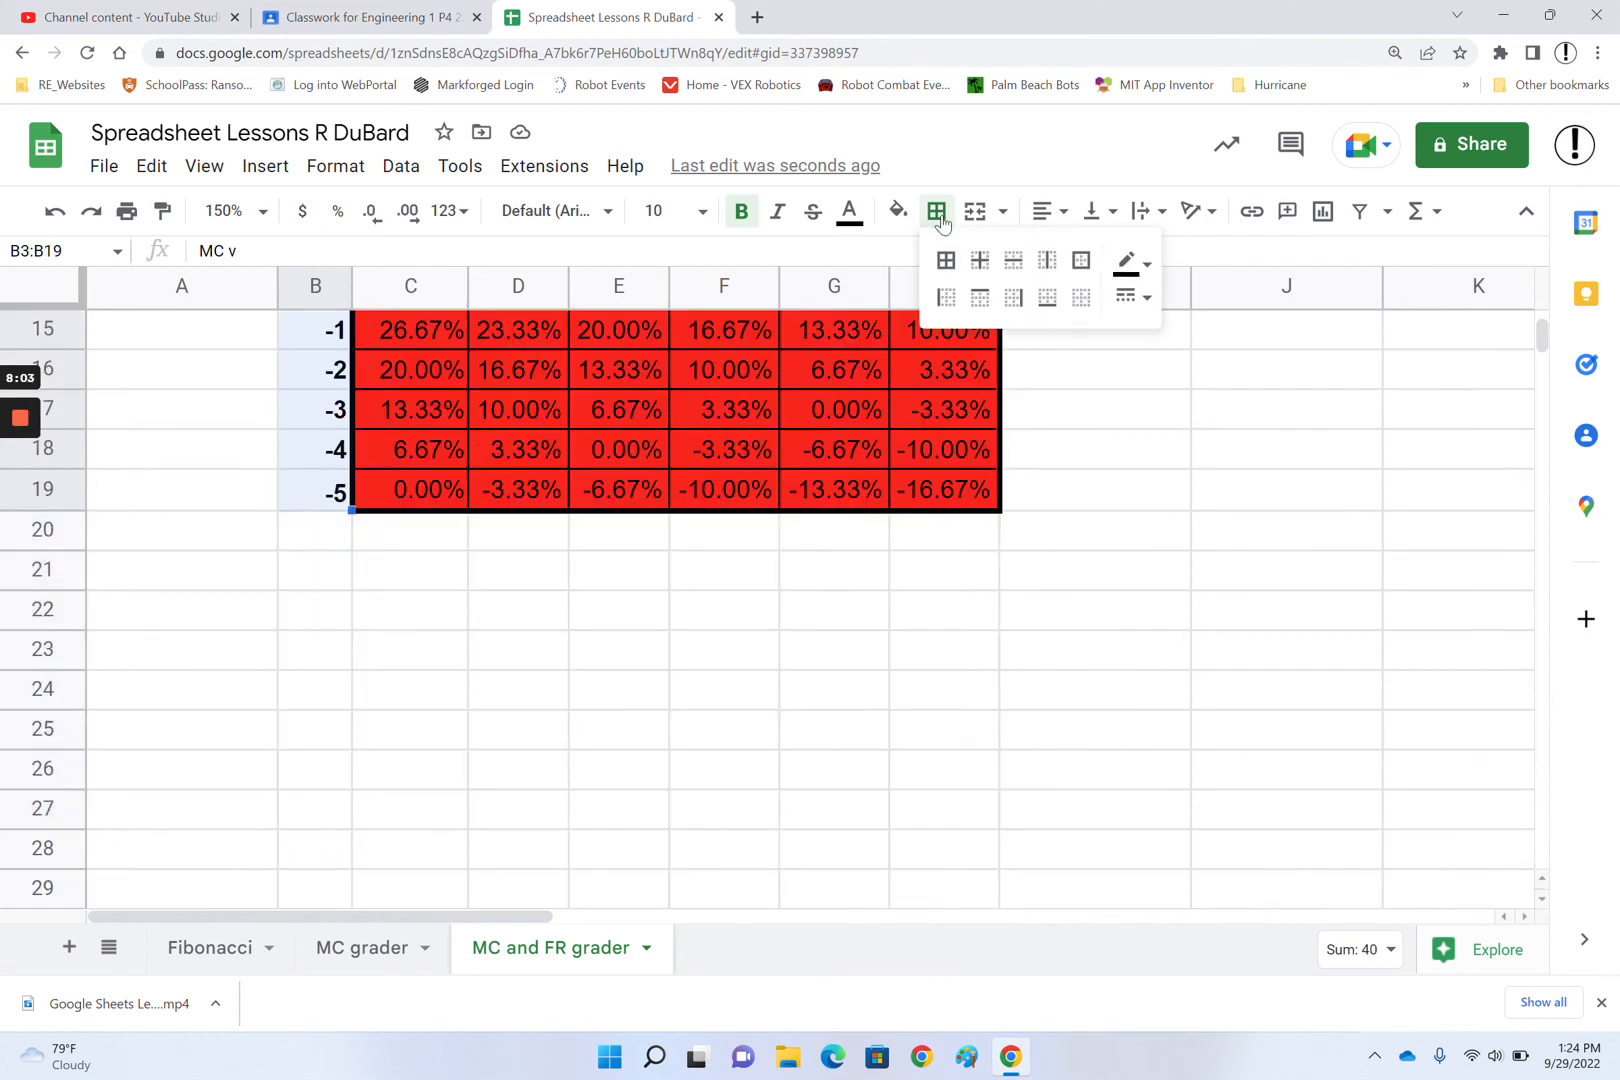
pyautogui.click(1131, 297)
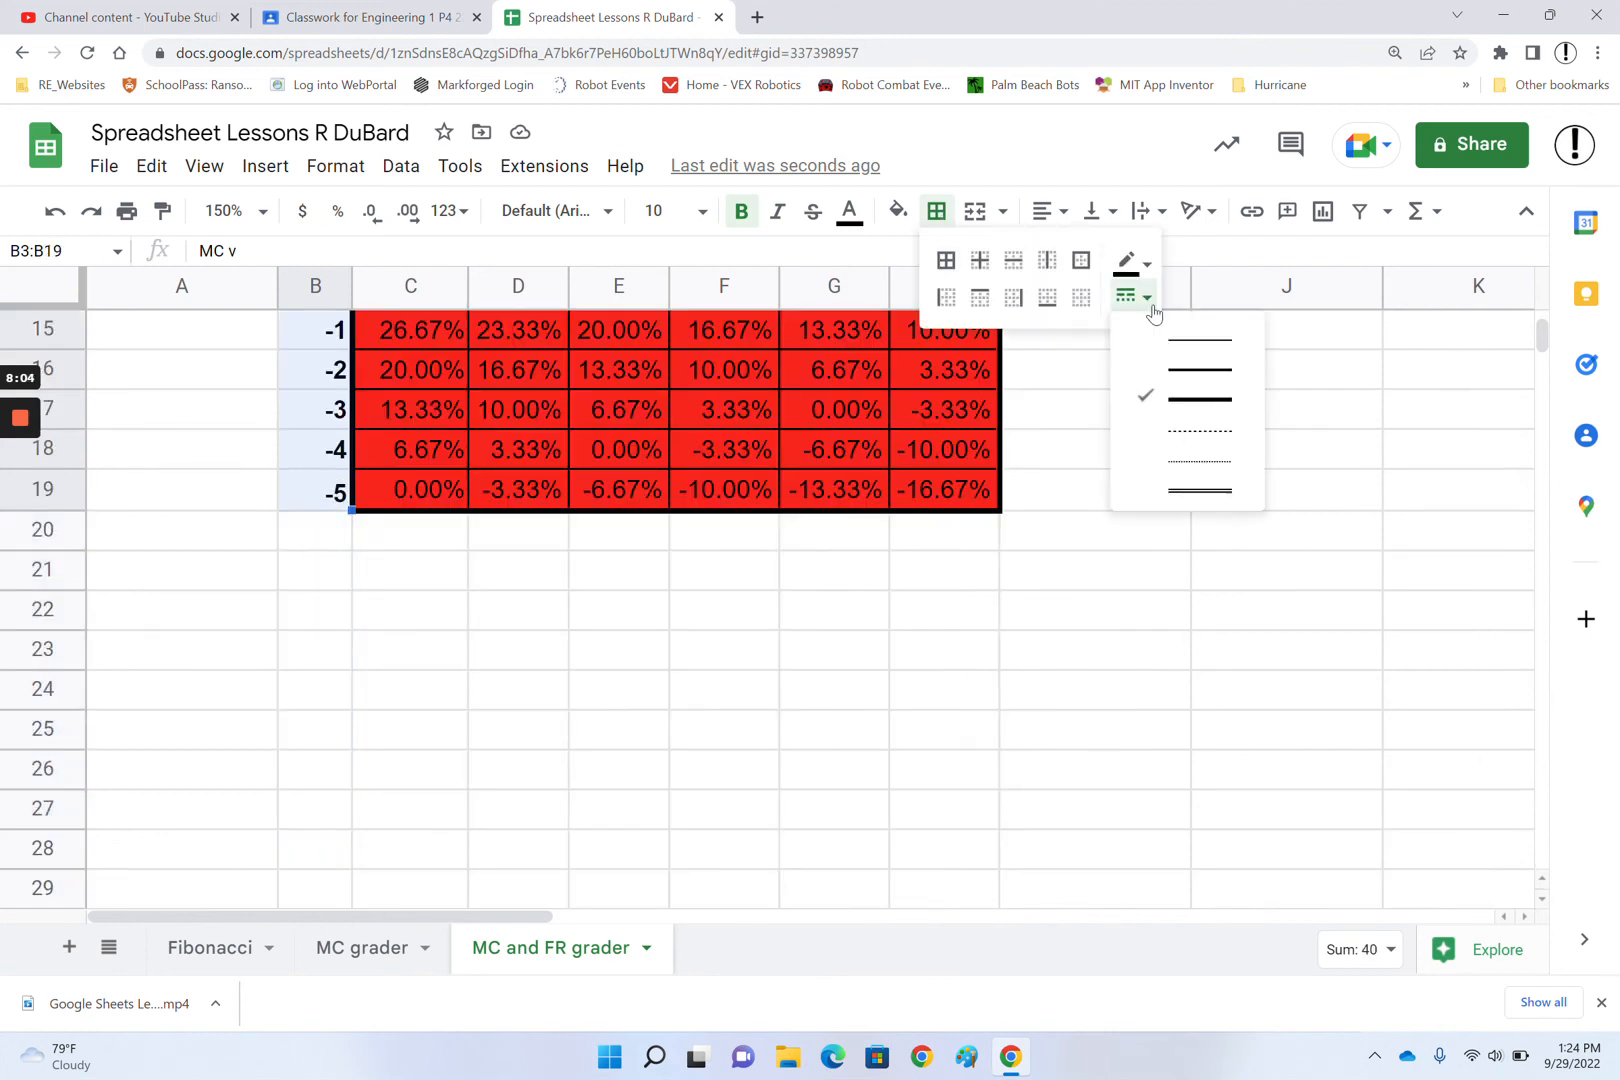
pyautogui.click(1185, 401)
pyautogui.click(1081, 262)
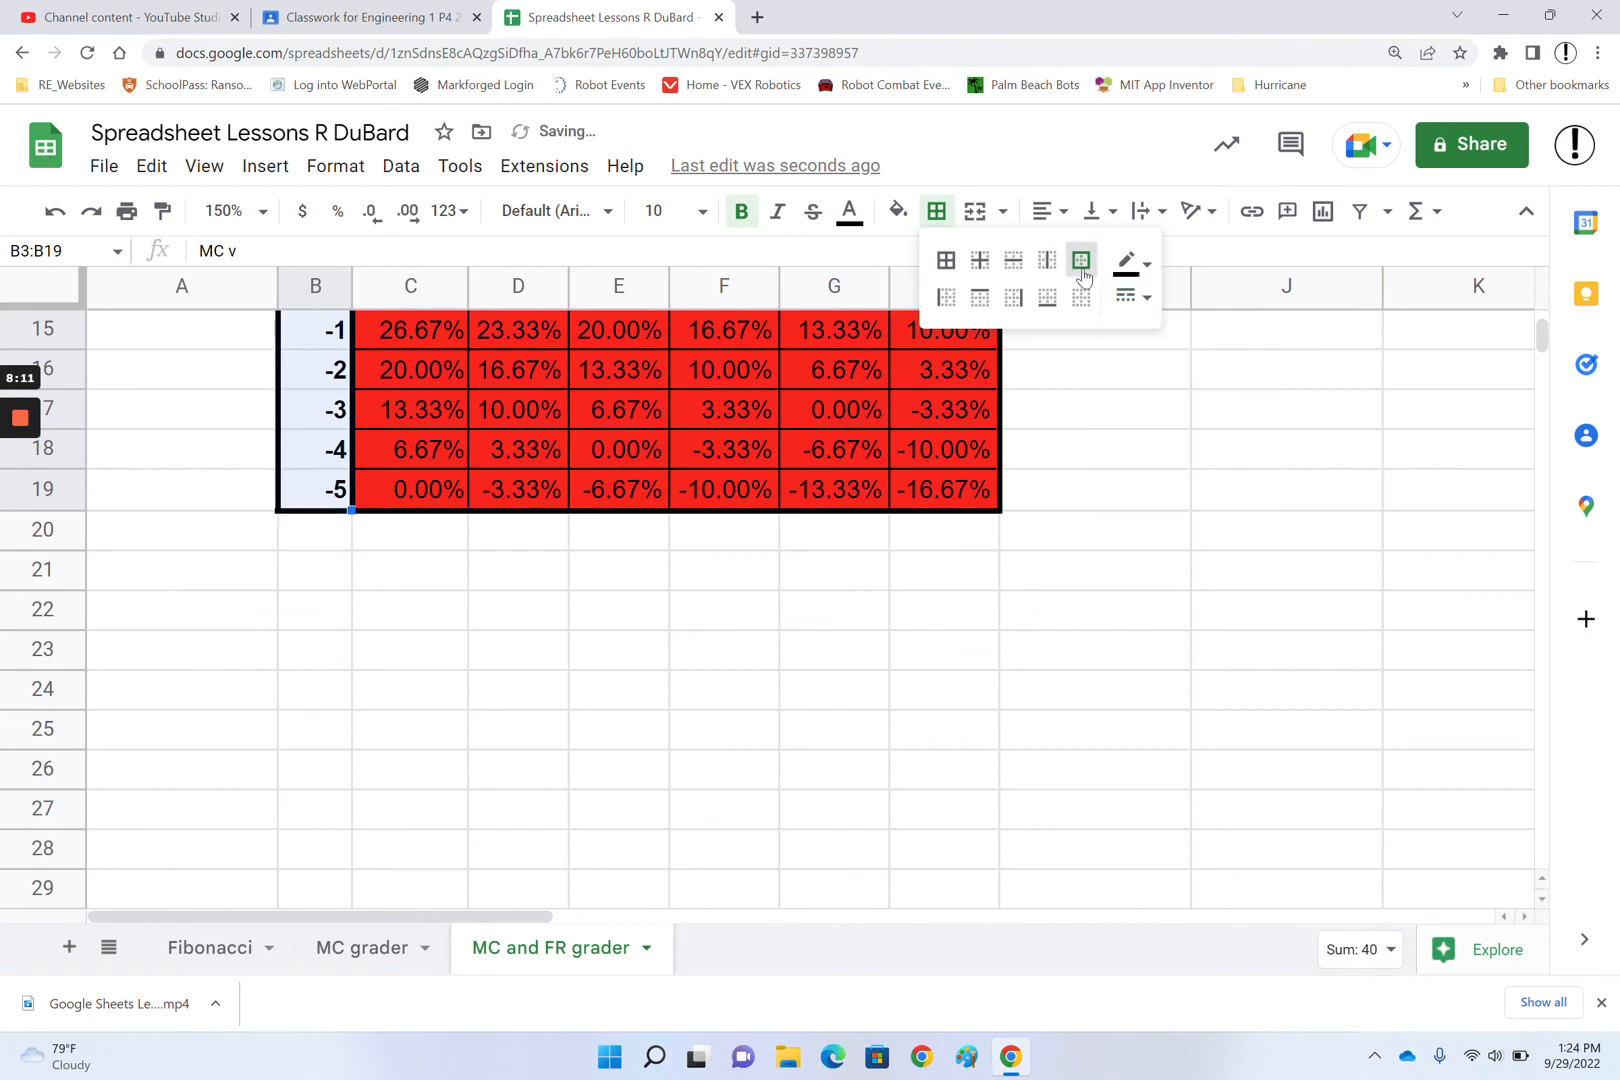
pyautogui.click(978, 264)
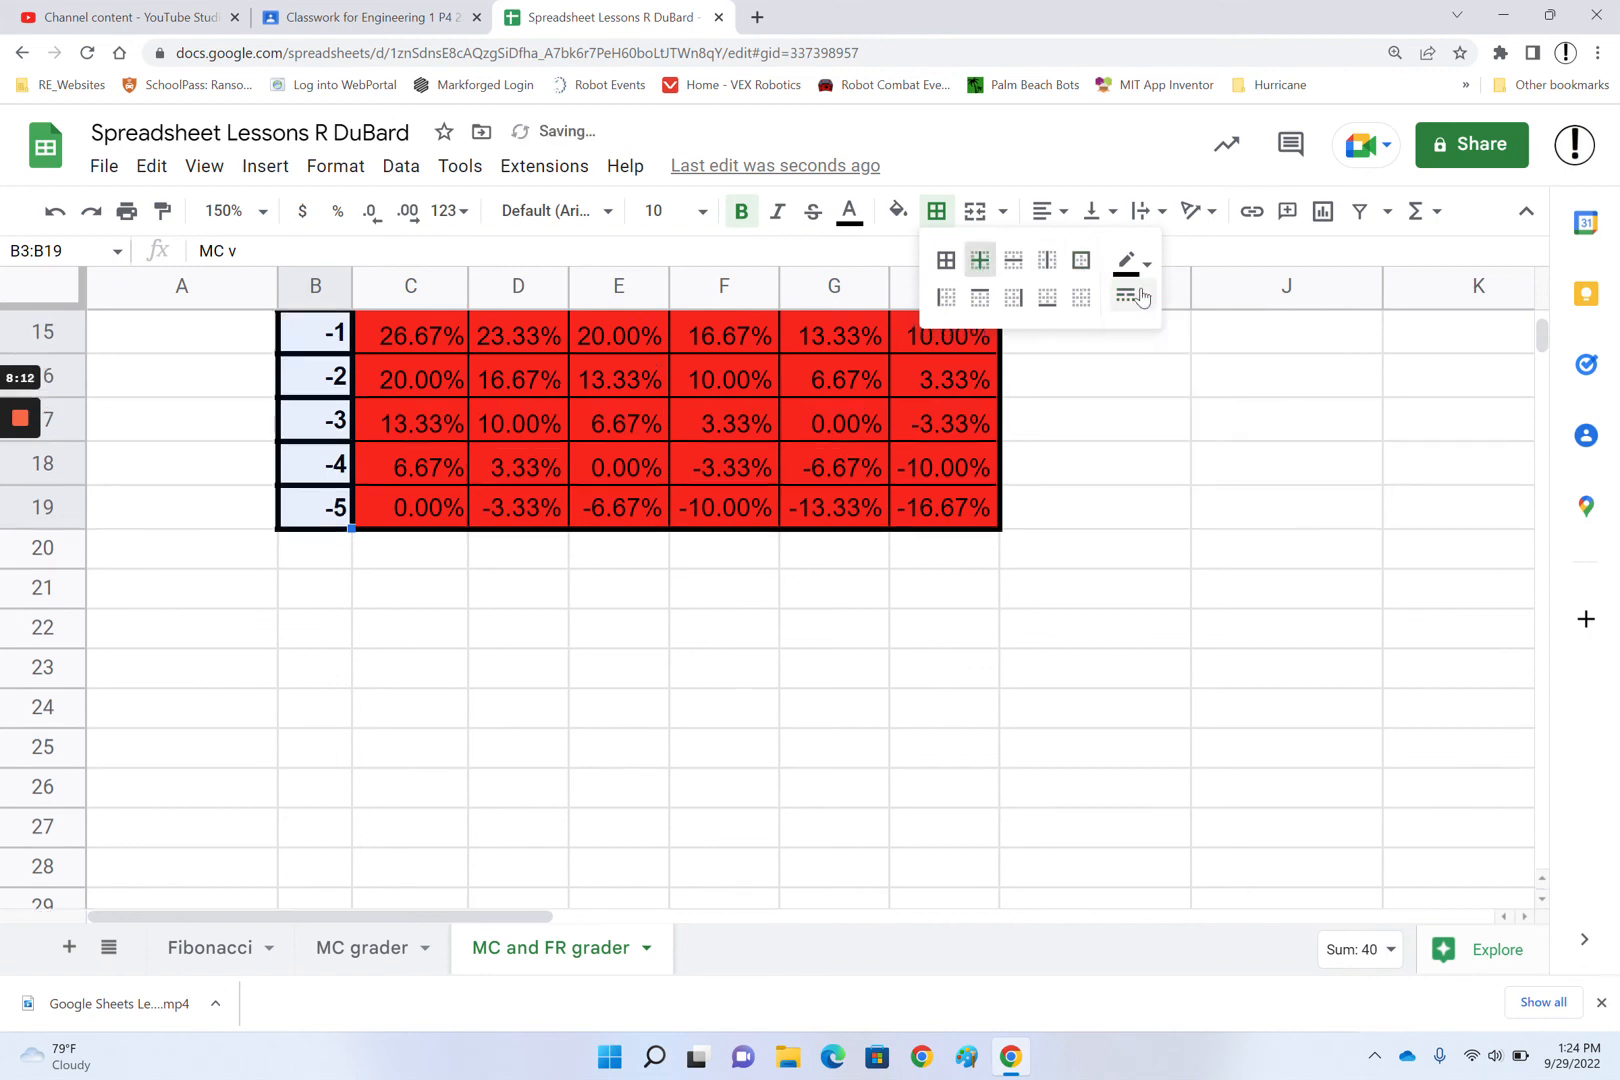
pyautogui.click(1141, 297)
pyautogui.click(1208, 345)
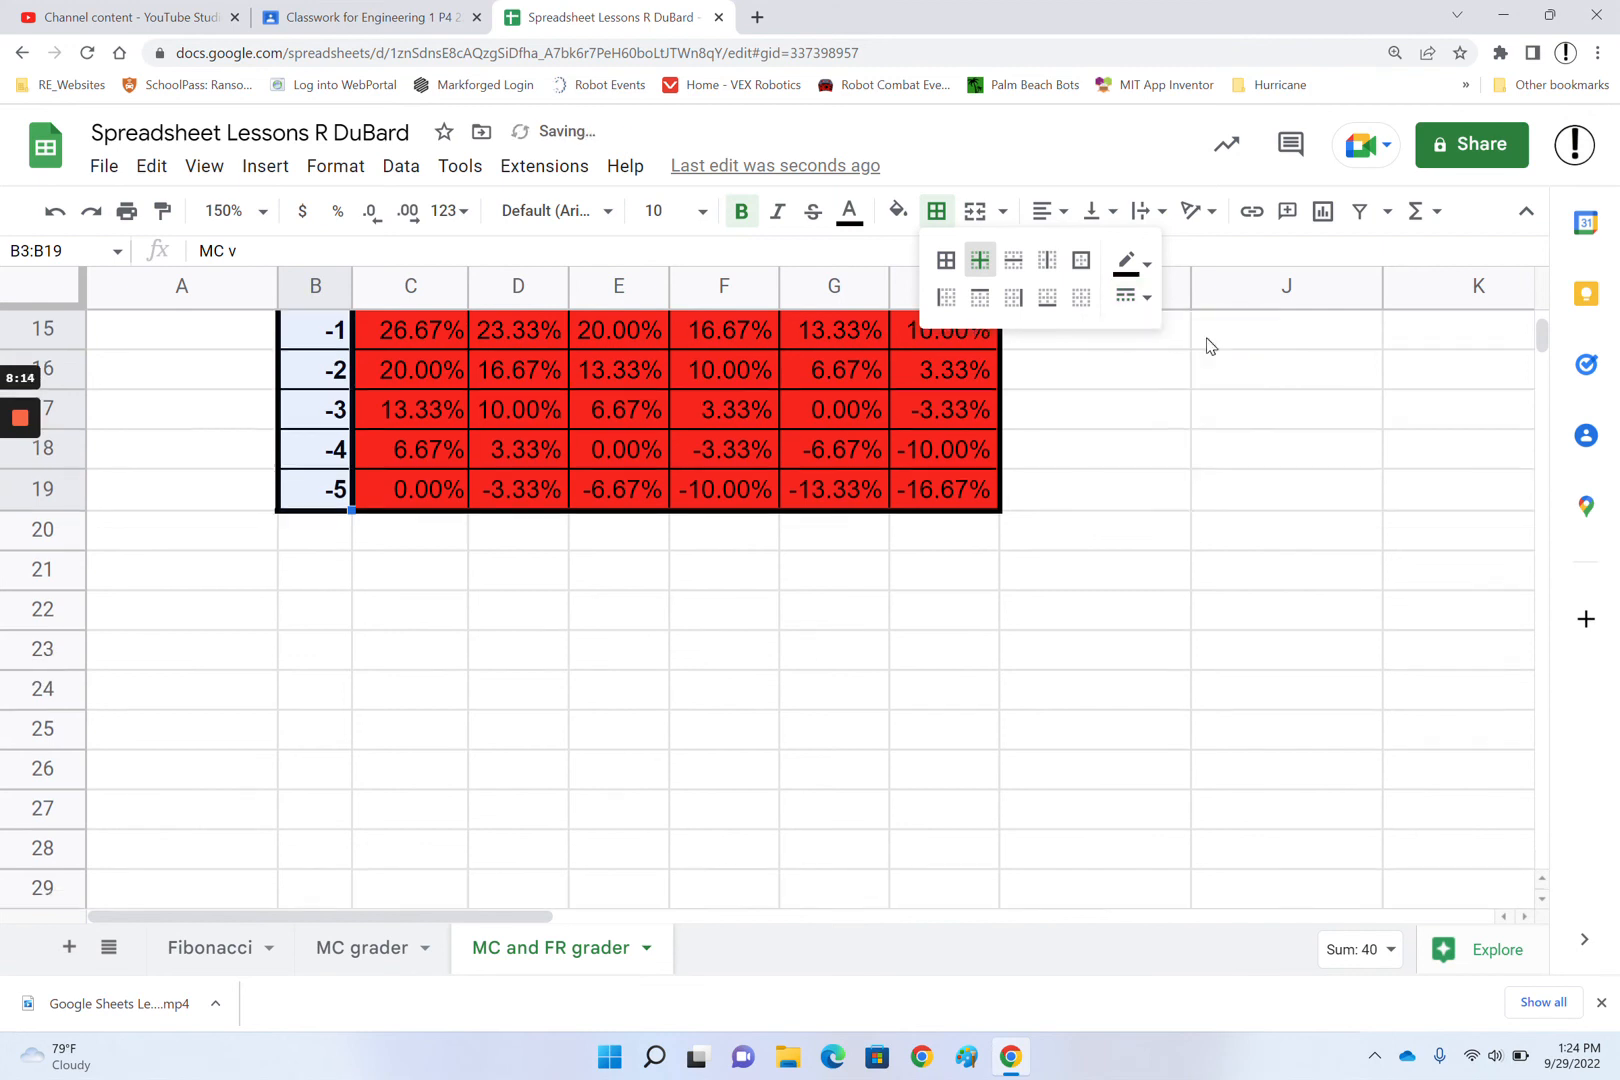
pyautogui.scroll(5, 1238, 546)
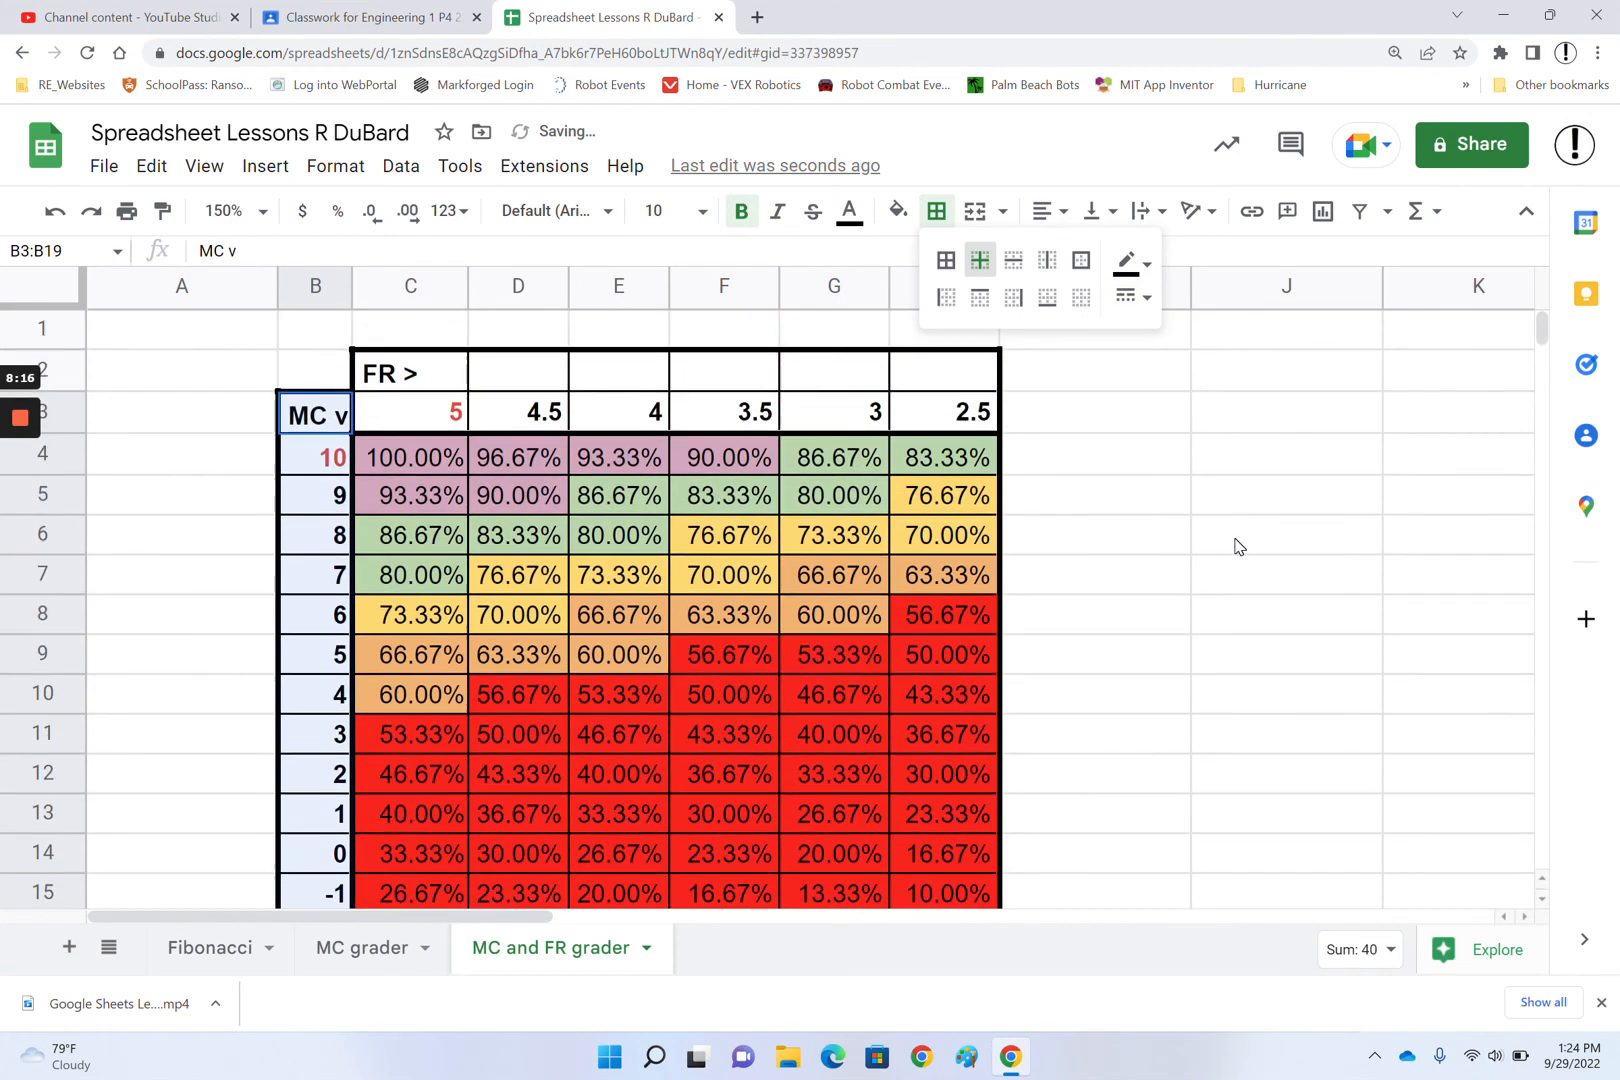
pyautogui.click(1238, 546)
# - Examine the bordered table, checking the MC v and FR > header cells and the empty corner between them
pyautogui.scroll(-1, 1155, 437)
pyautogui.scroll(-2, 1155, 437)
pyautogui.scroll(2, 1155, 437)
pyautogui.scroll(-1, 1155, 437)
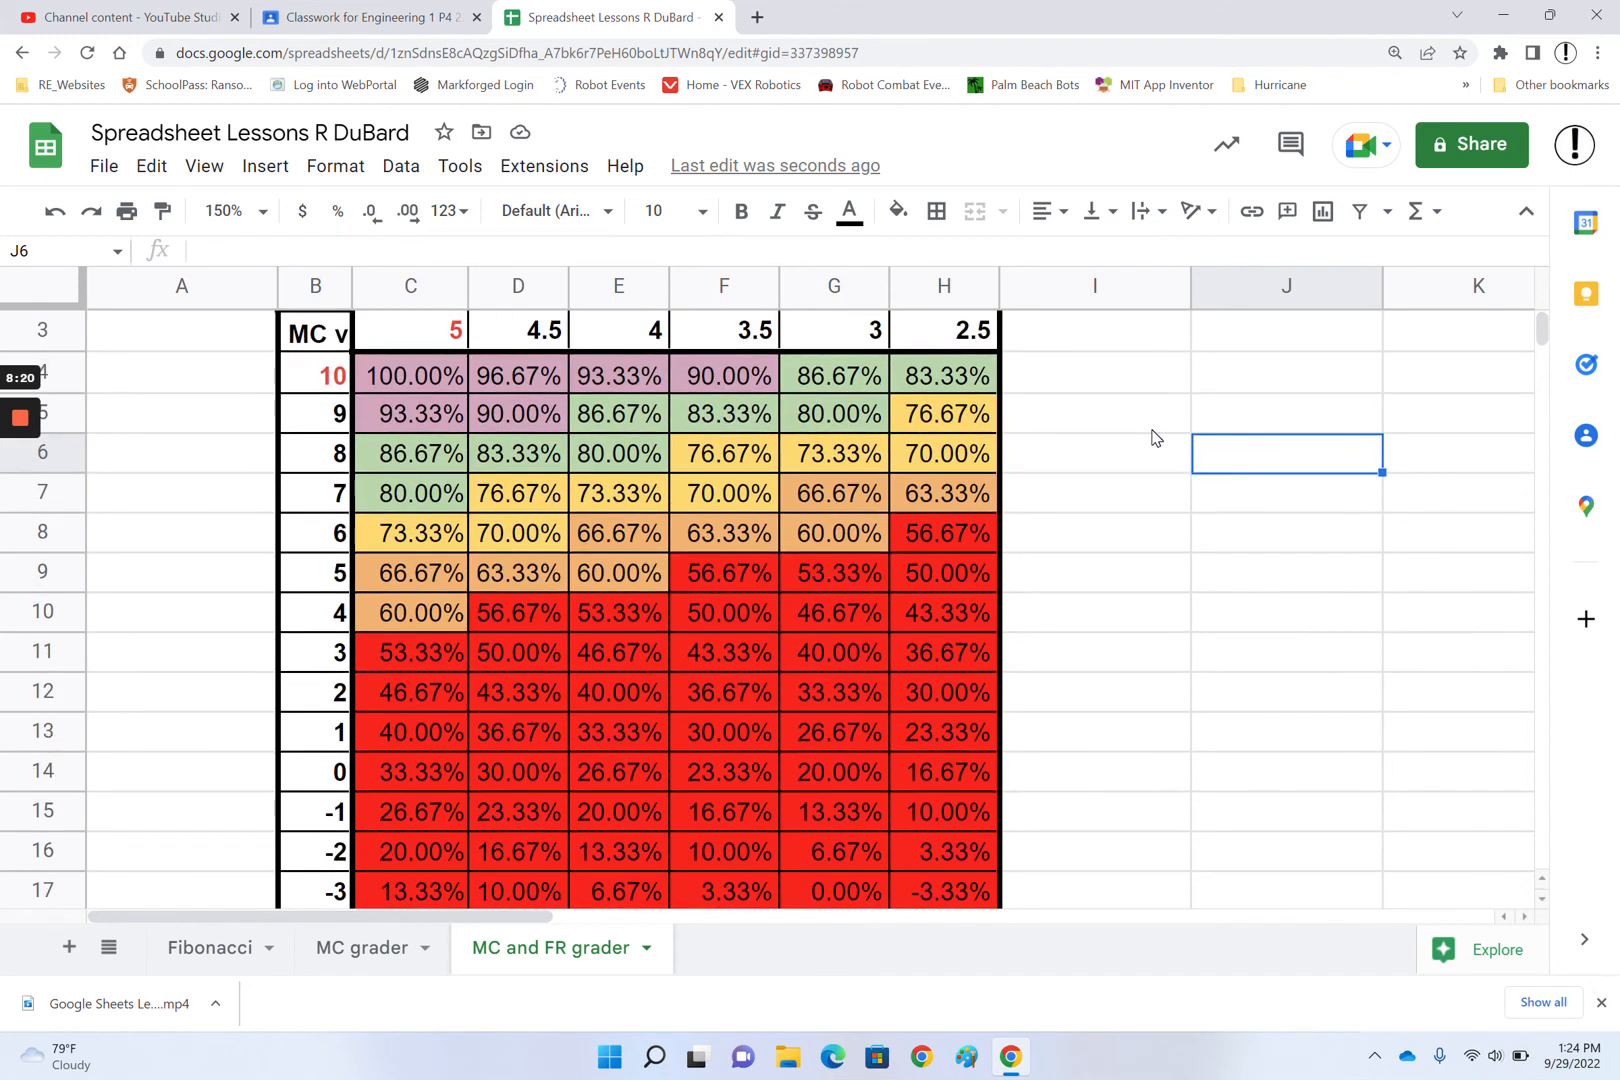
pyautogui.click(322, 336)
pyautogui.scroll(1, 727, 470)
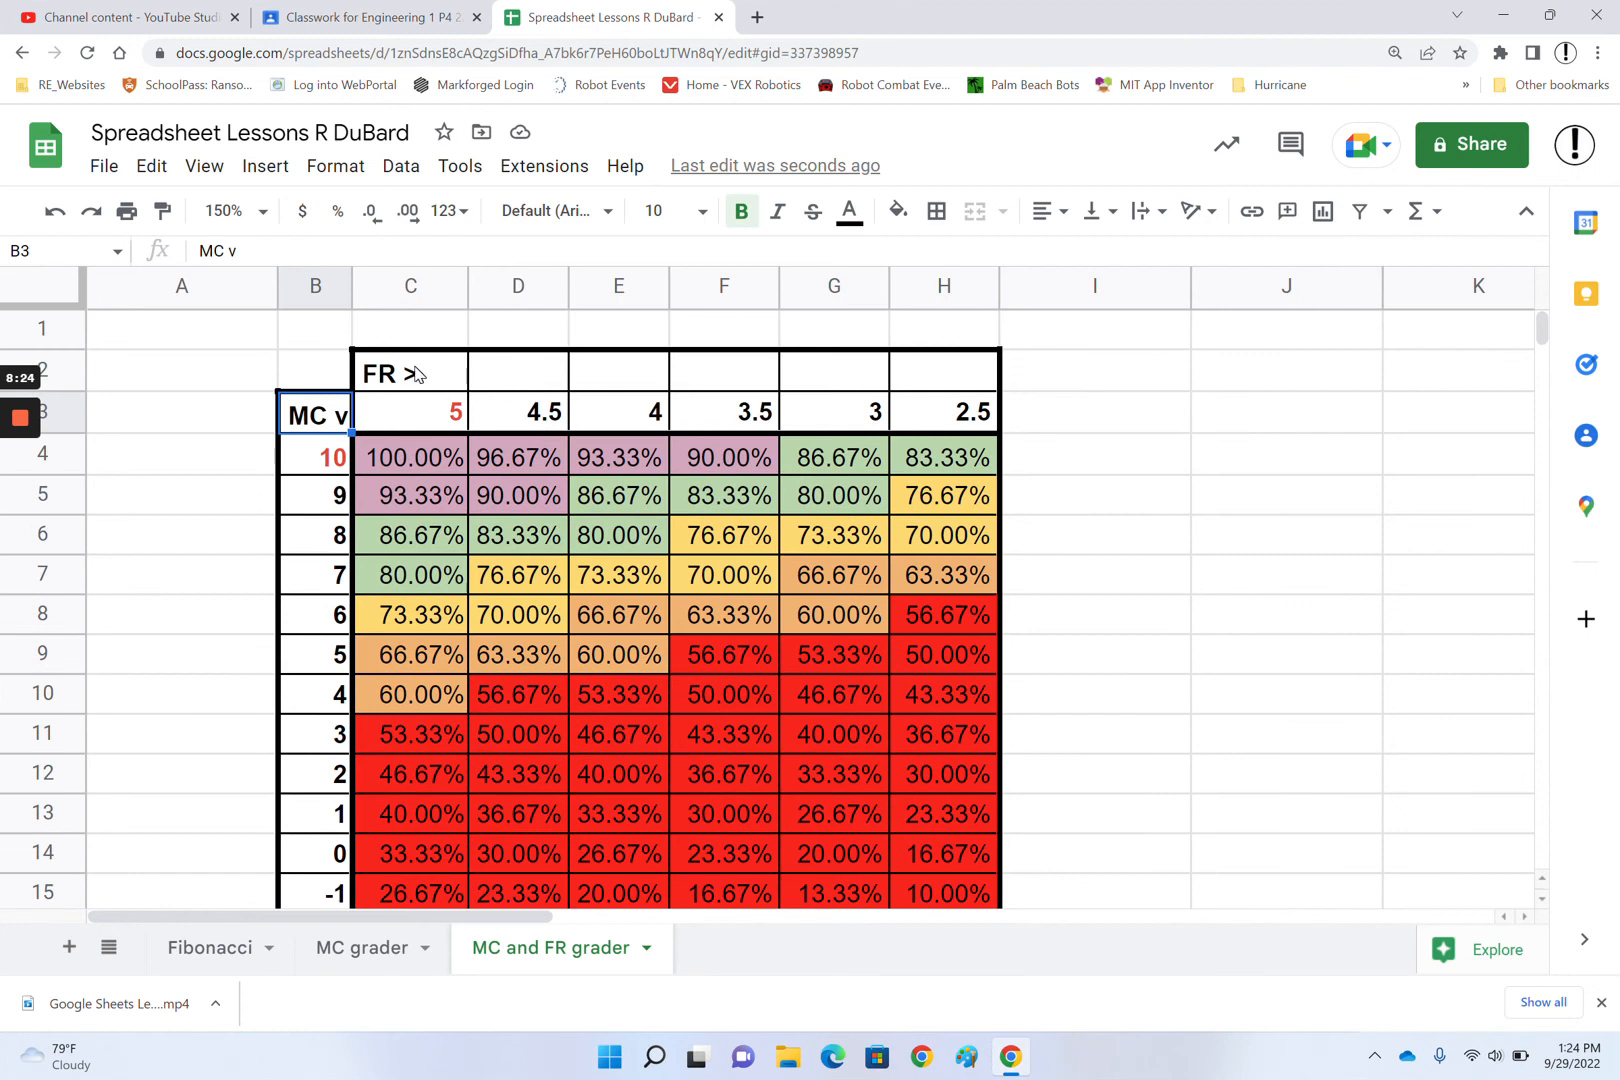
pyautogui.click(405, 374)
pyautogui.click(305, 381)
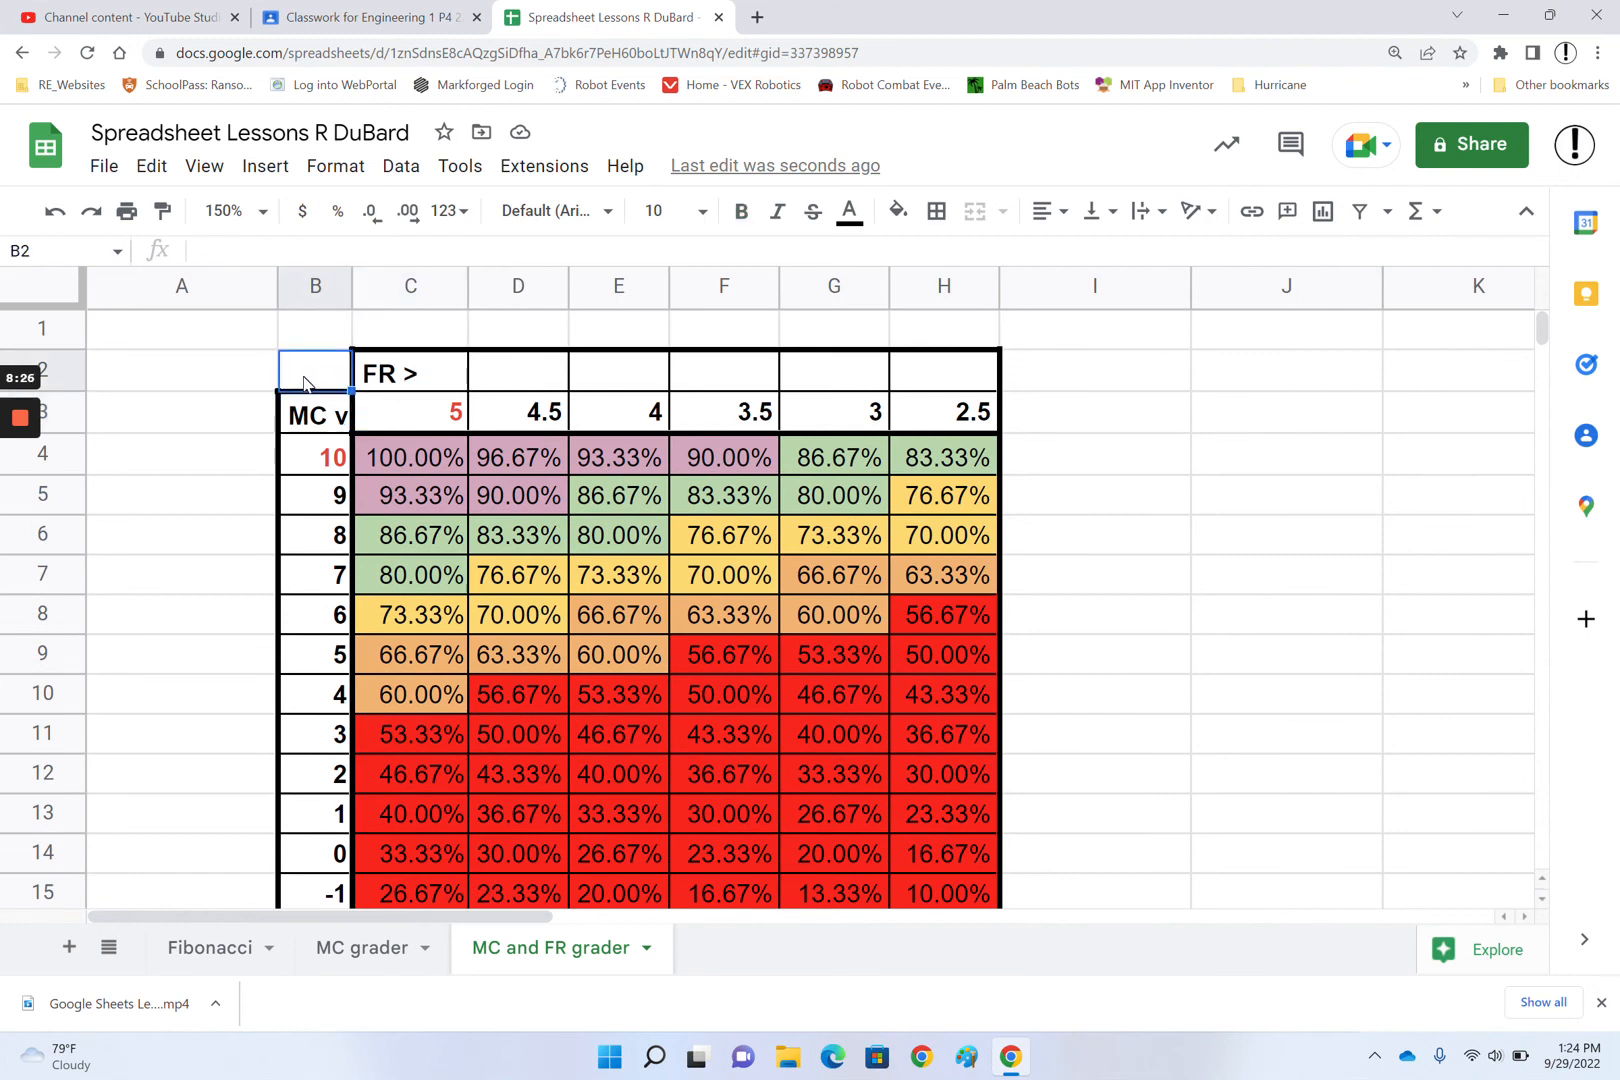
pyautogui.click(1304, 472)
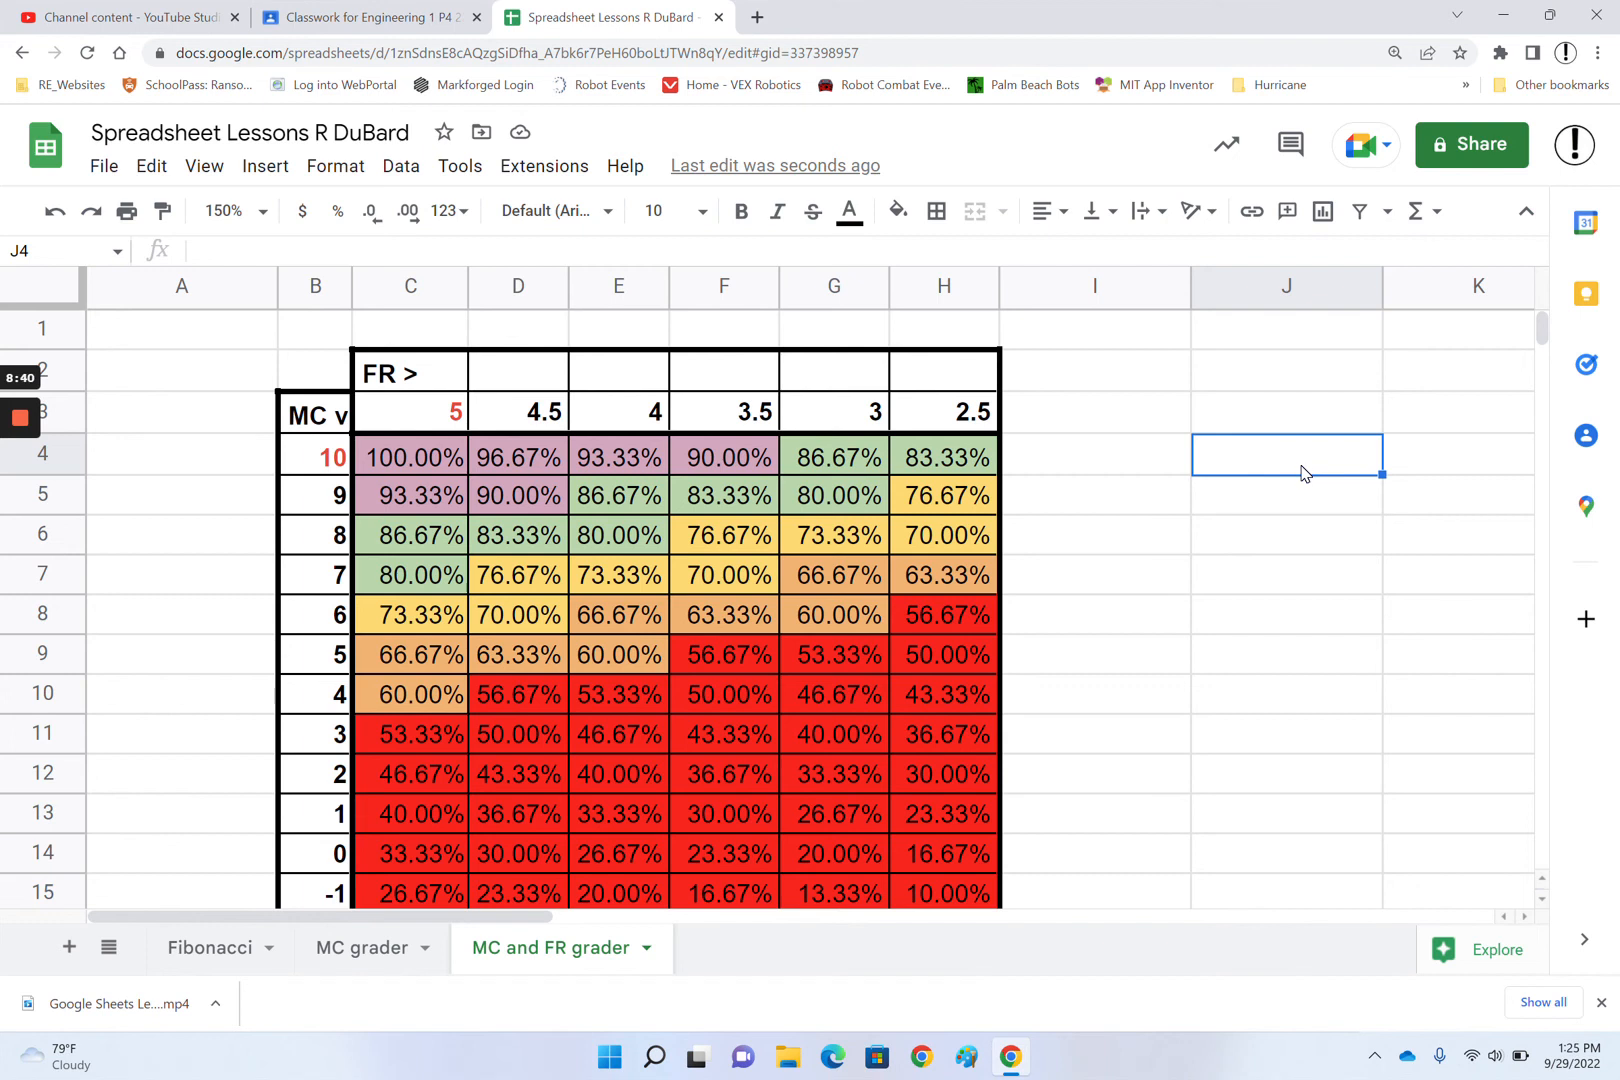
# - Set the font size of the header block C2:H3 to 12
pyautogui.moveTo(436, 374); pyautogui.dragTo(945, 412)
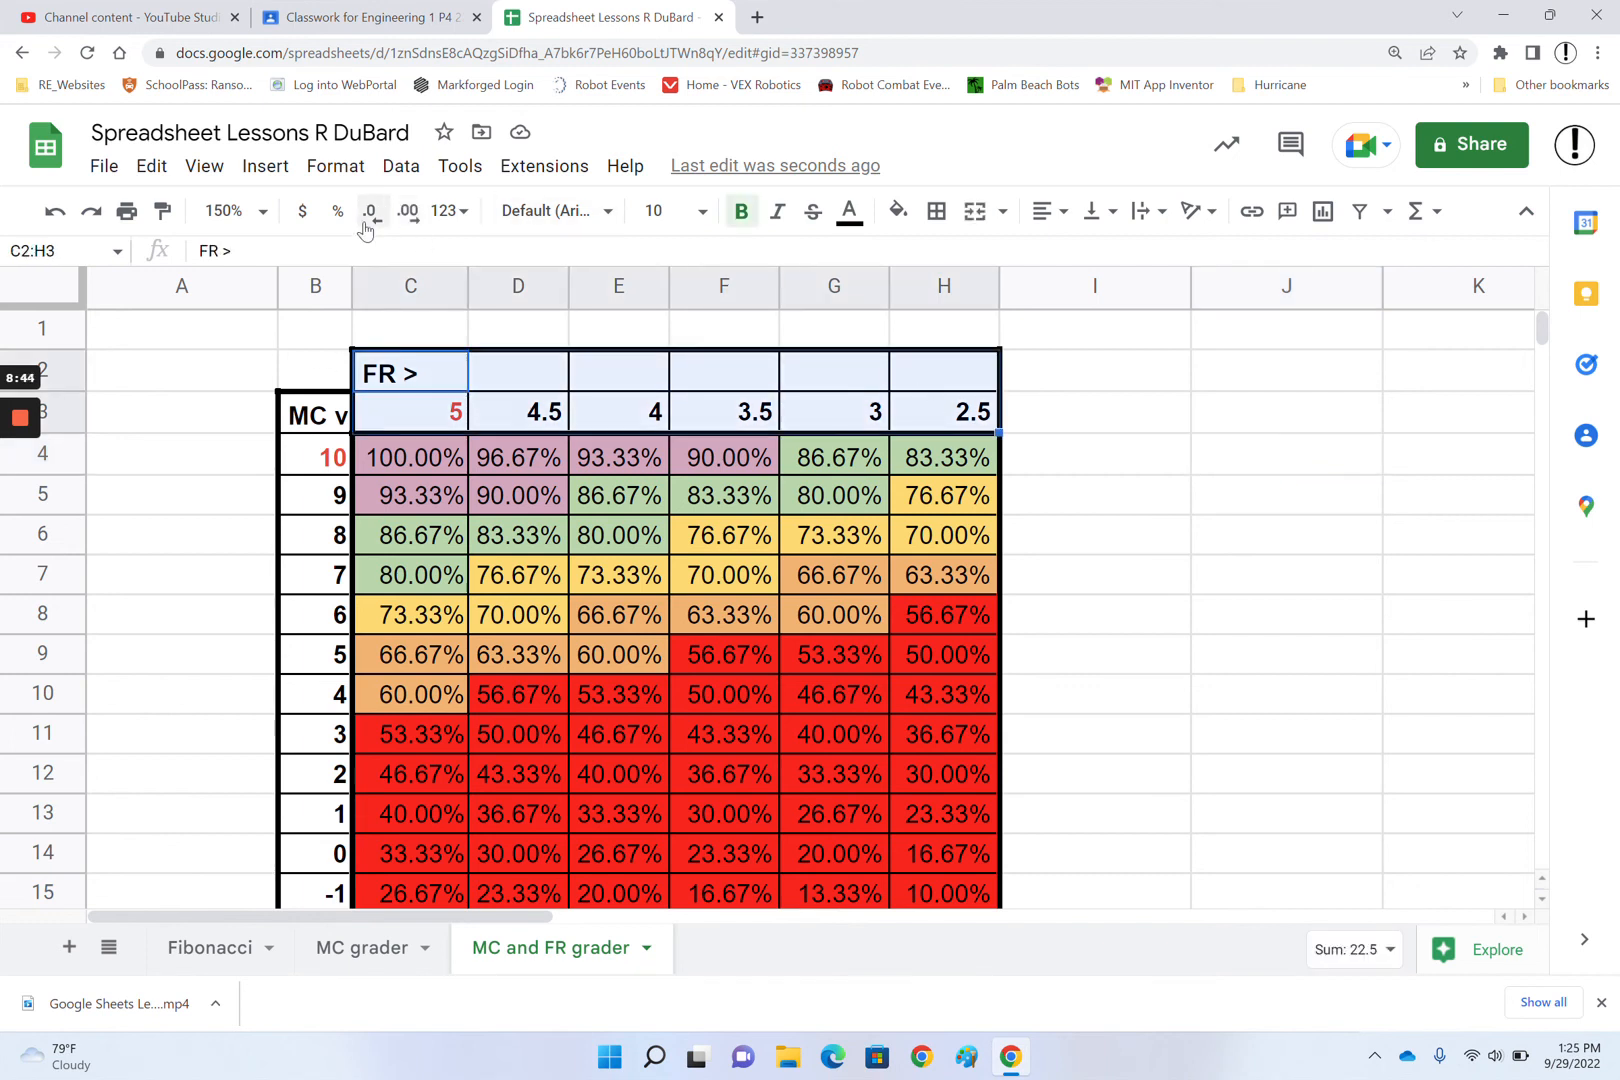
pyautogui.click(704, 212)
pyautogui.click(657, 498)
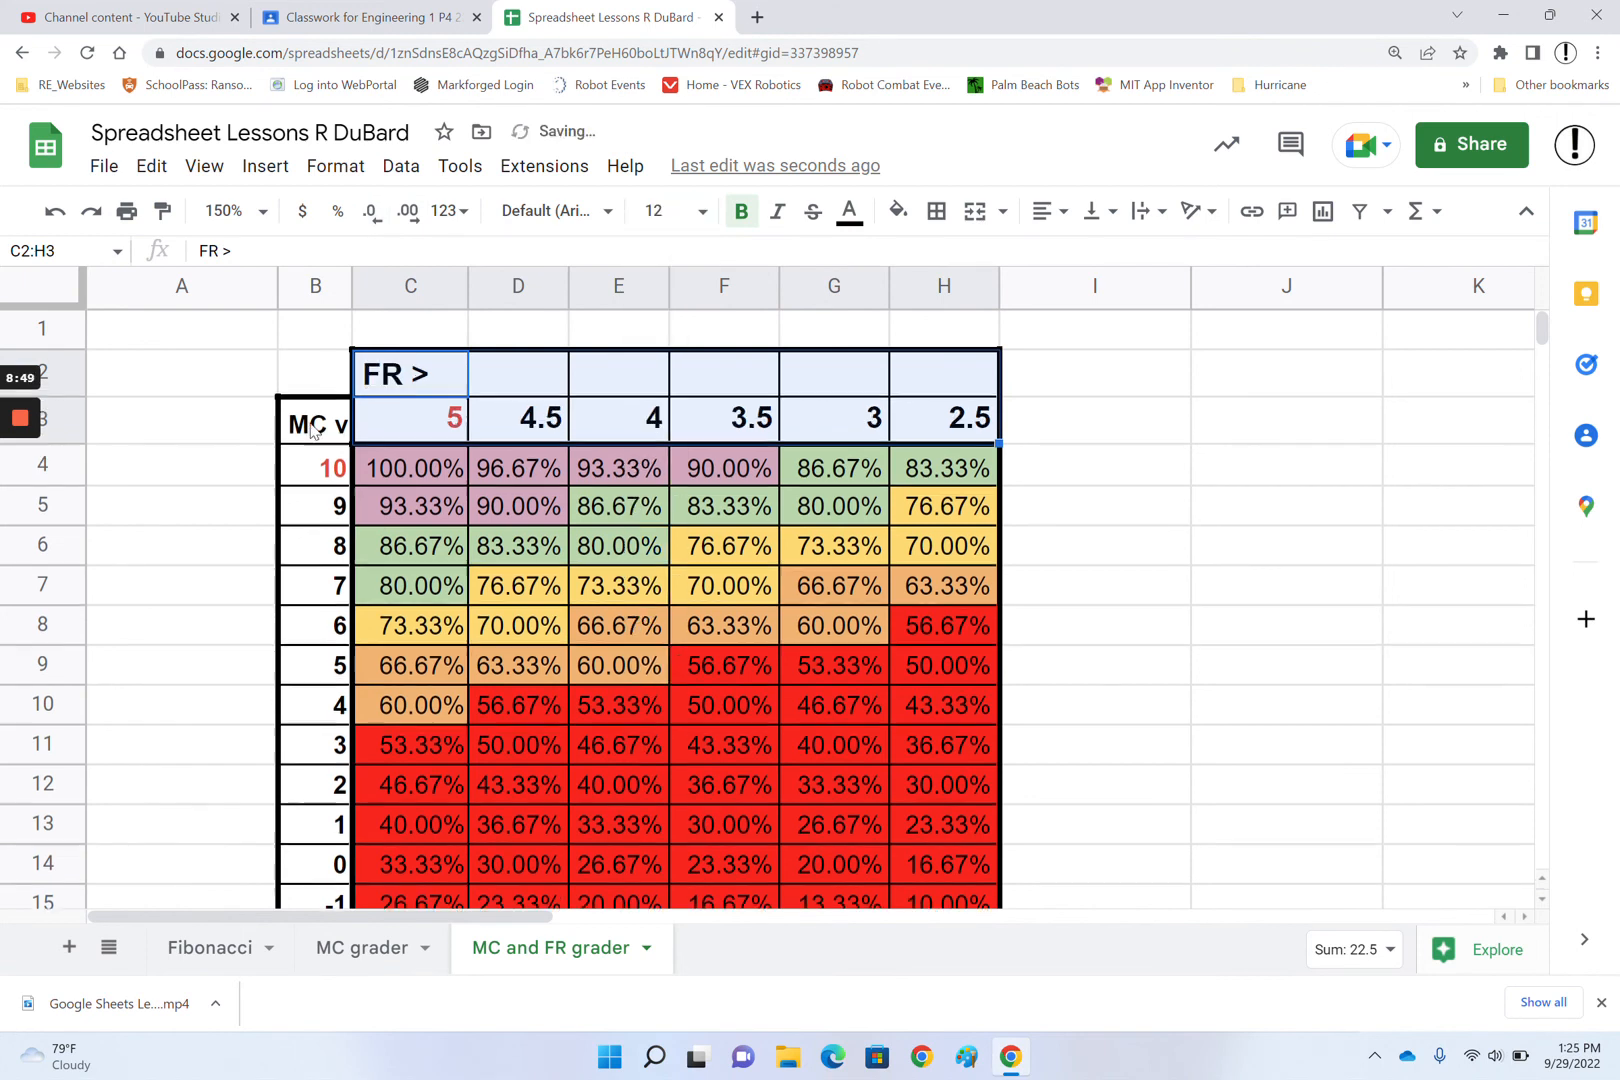
# - Enlarge the text of the MC column from B3 down to size 12 and widen column B to fit its header
pyautogui.moveTo(313, 428); pyautogui.dragTo(303, 650)
pyautogui.click(663, 210)
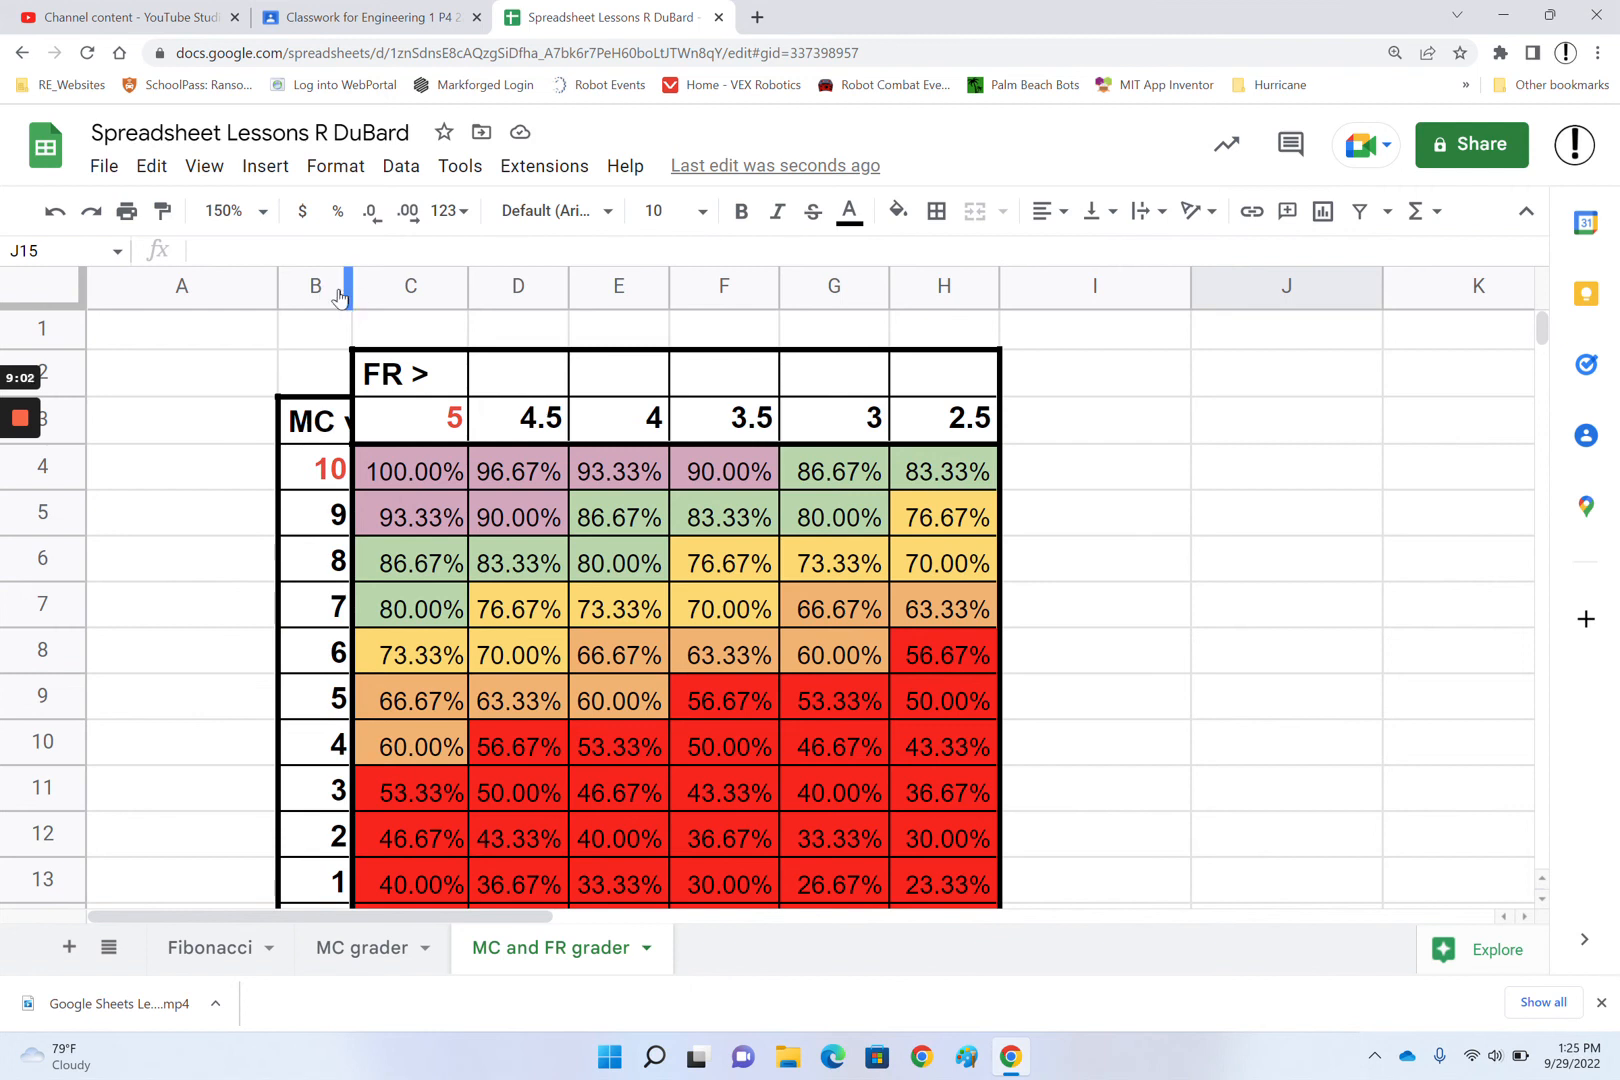
pyautogui.moveTo(351, 286); pyautogui.dragTo(369, 286)
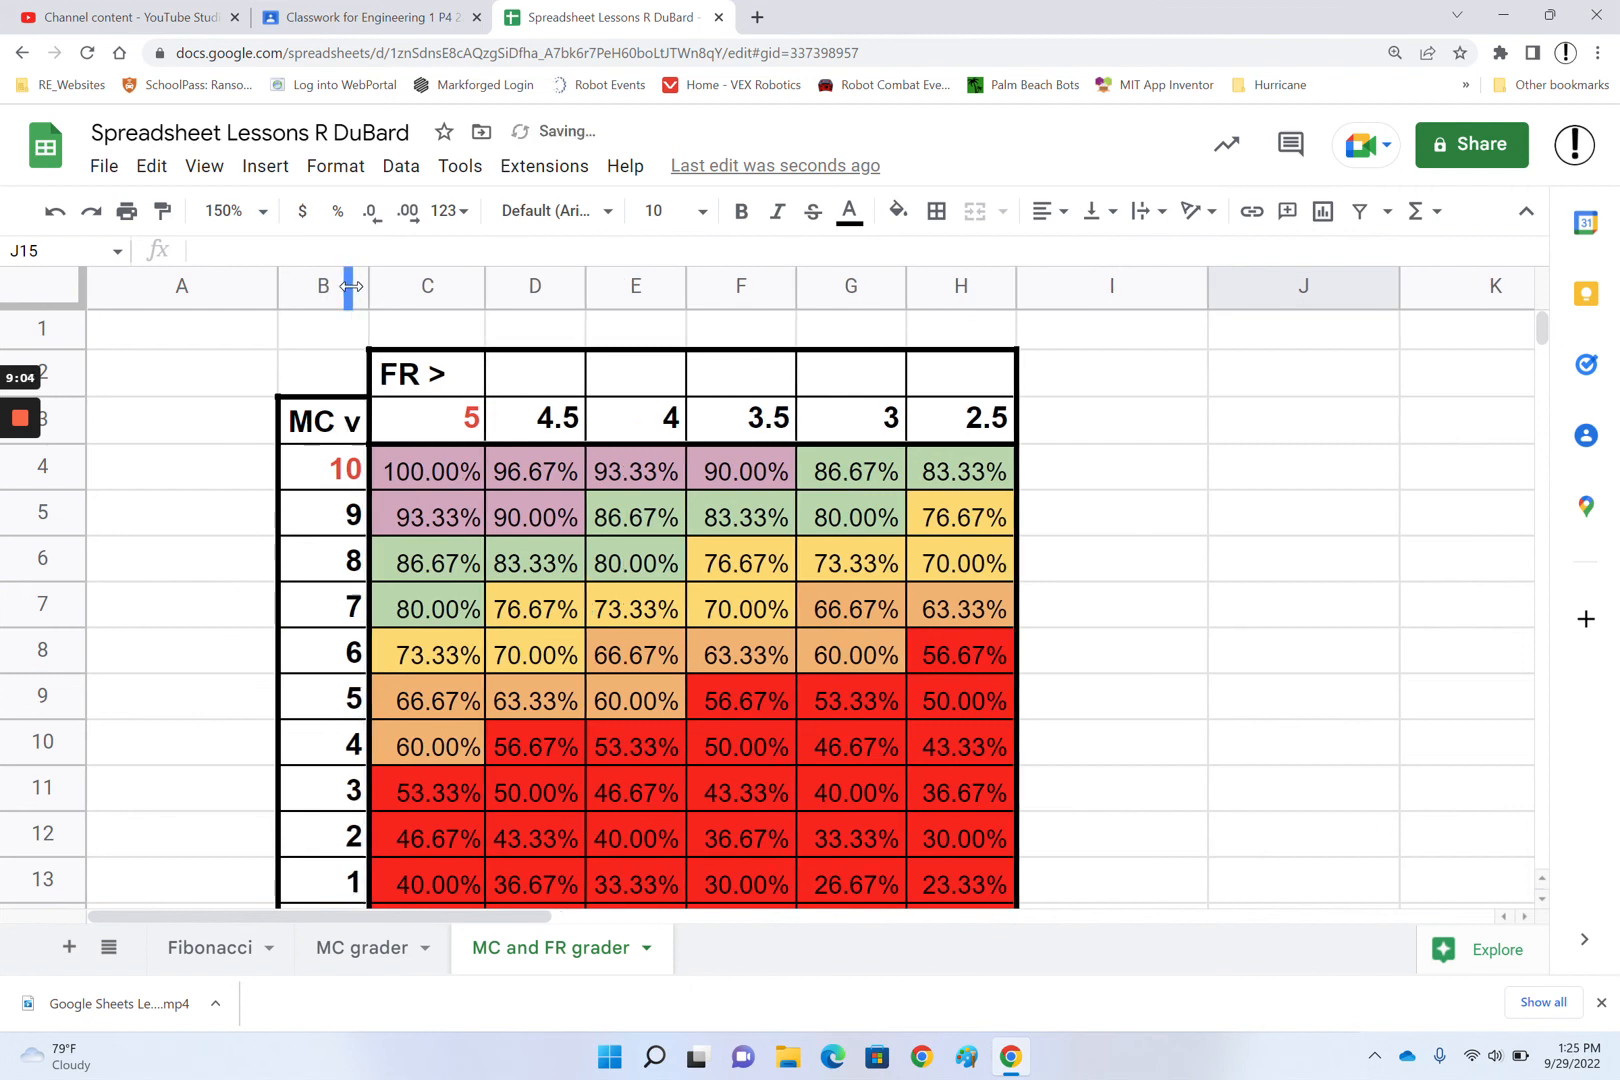
pyautogui.click(1330, 522)
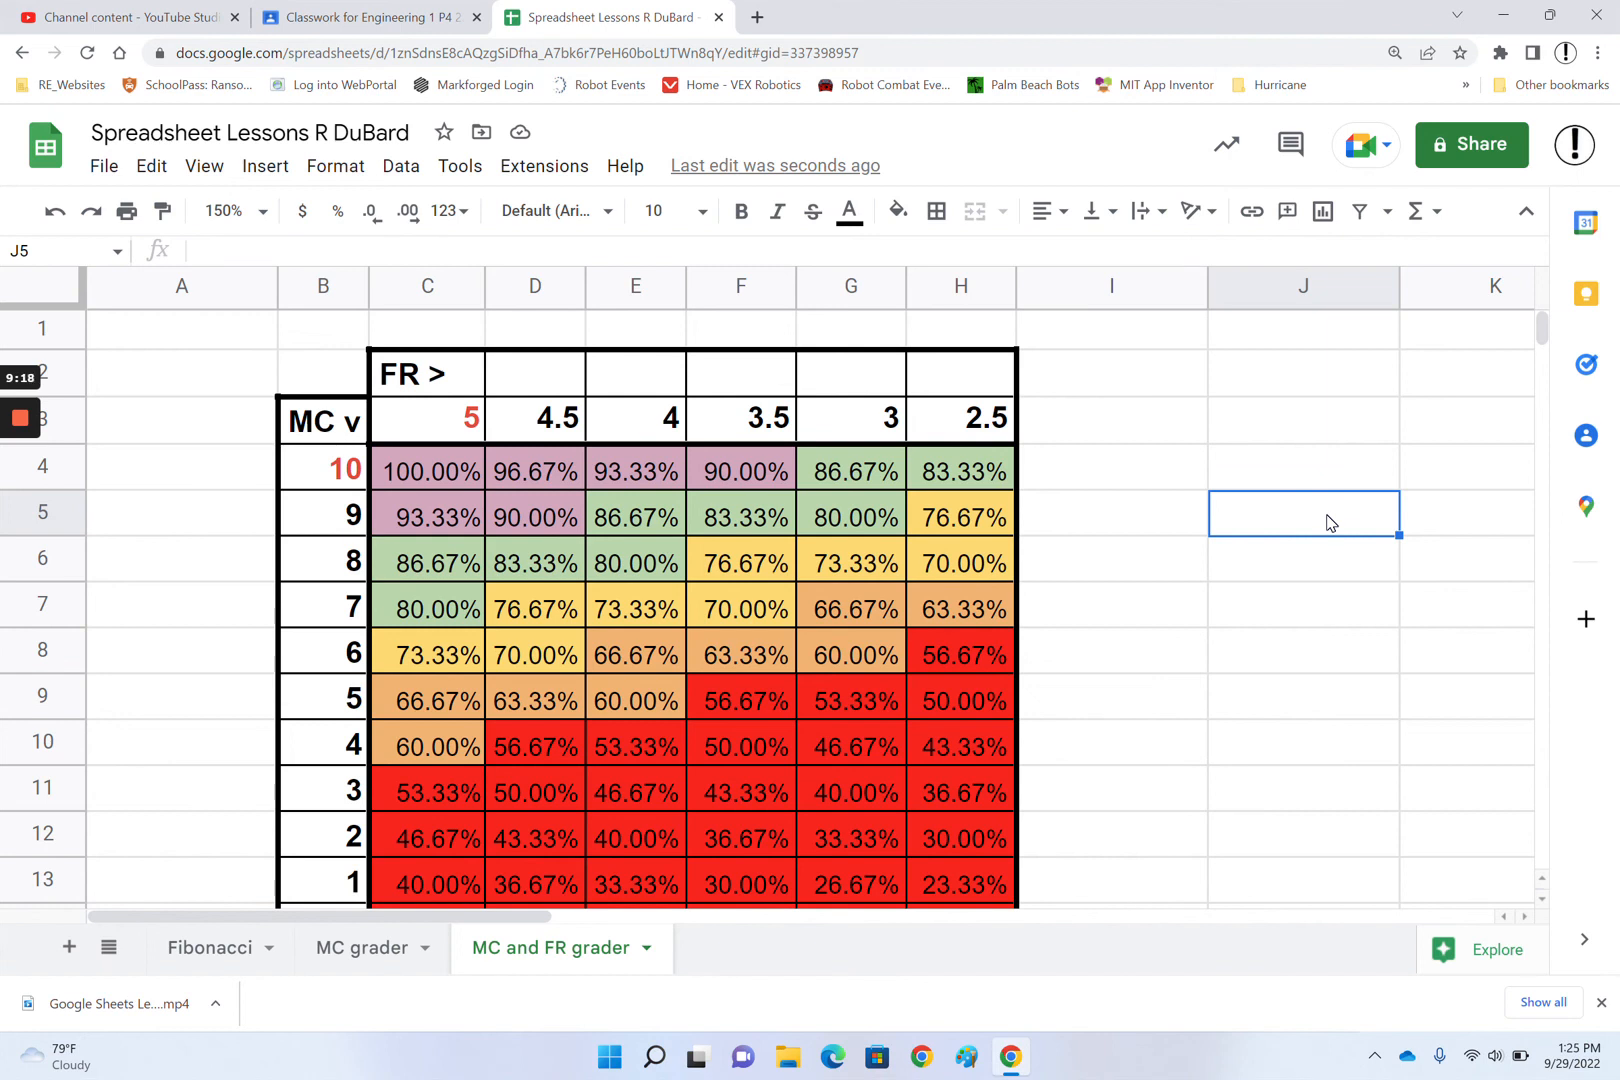
# - Replace the header text in C2 with Free Response
pyautogui.click(407, 380)
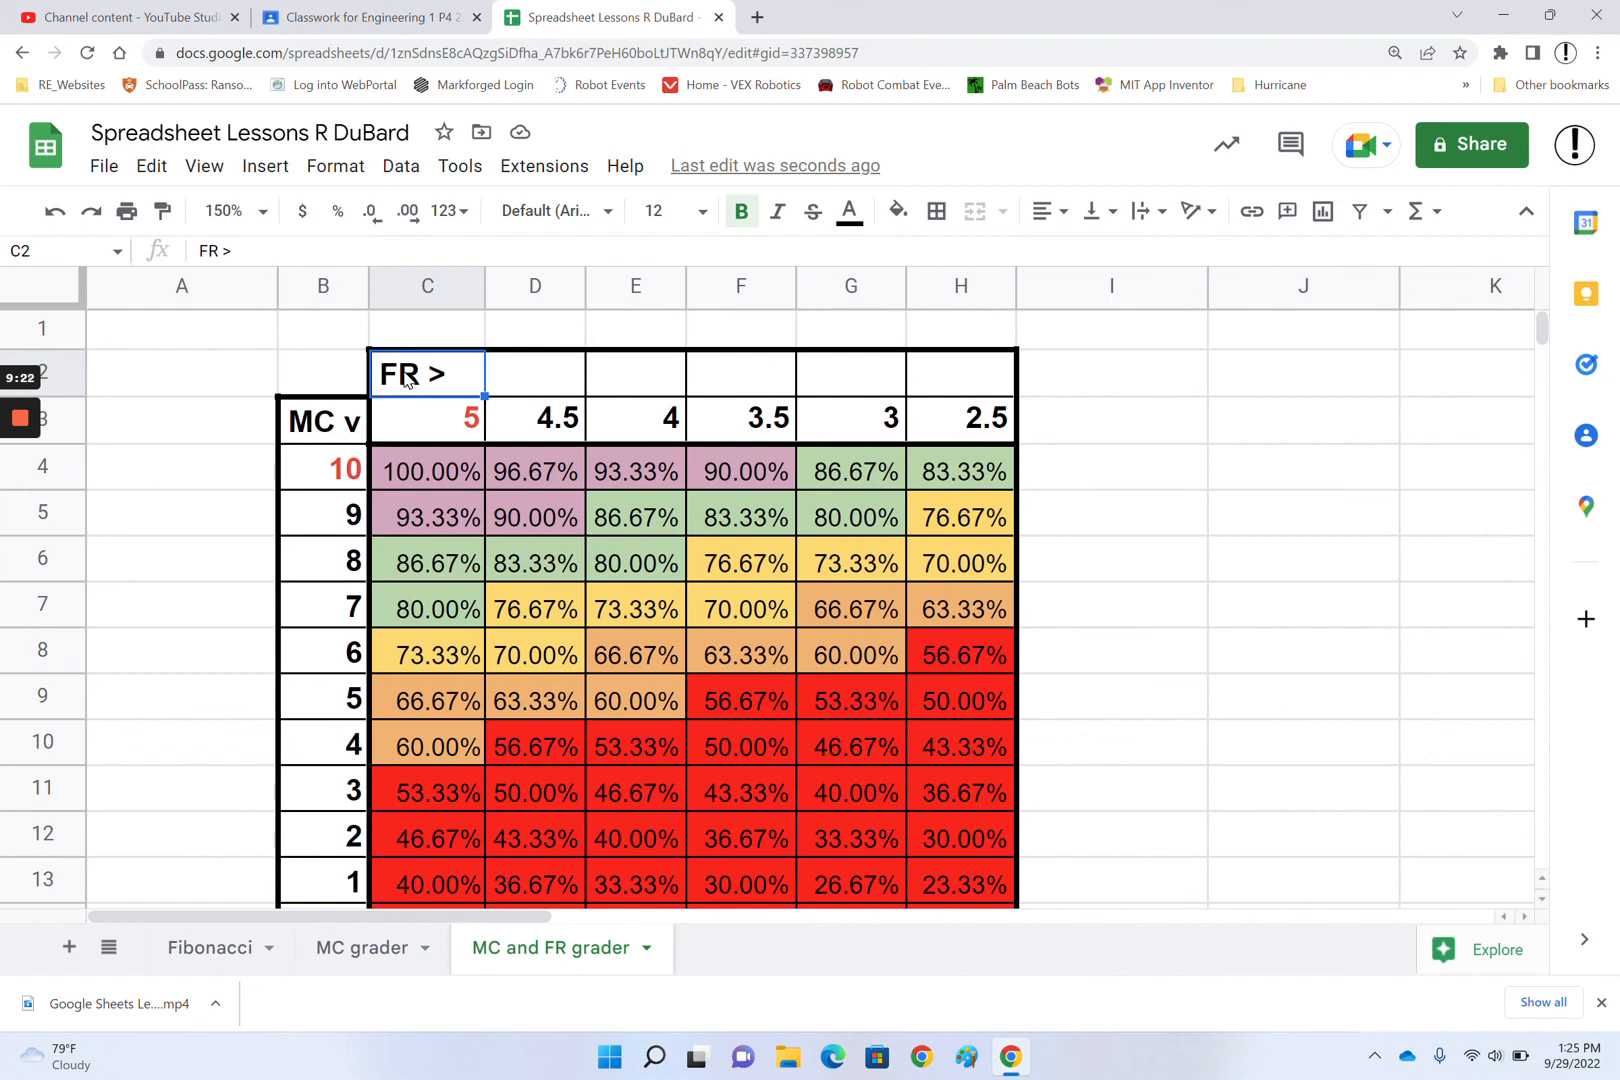
pyautogui.write('Free REsp')
pyautogui.press('BackSpace')
pyautogui.press('BackSpace')
pyautogui.press('BackSpace')
pyautogui.write('espons')
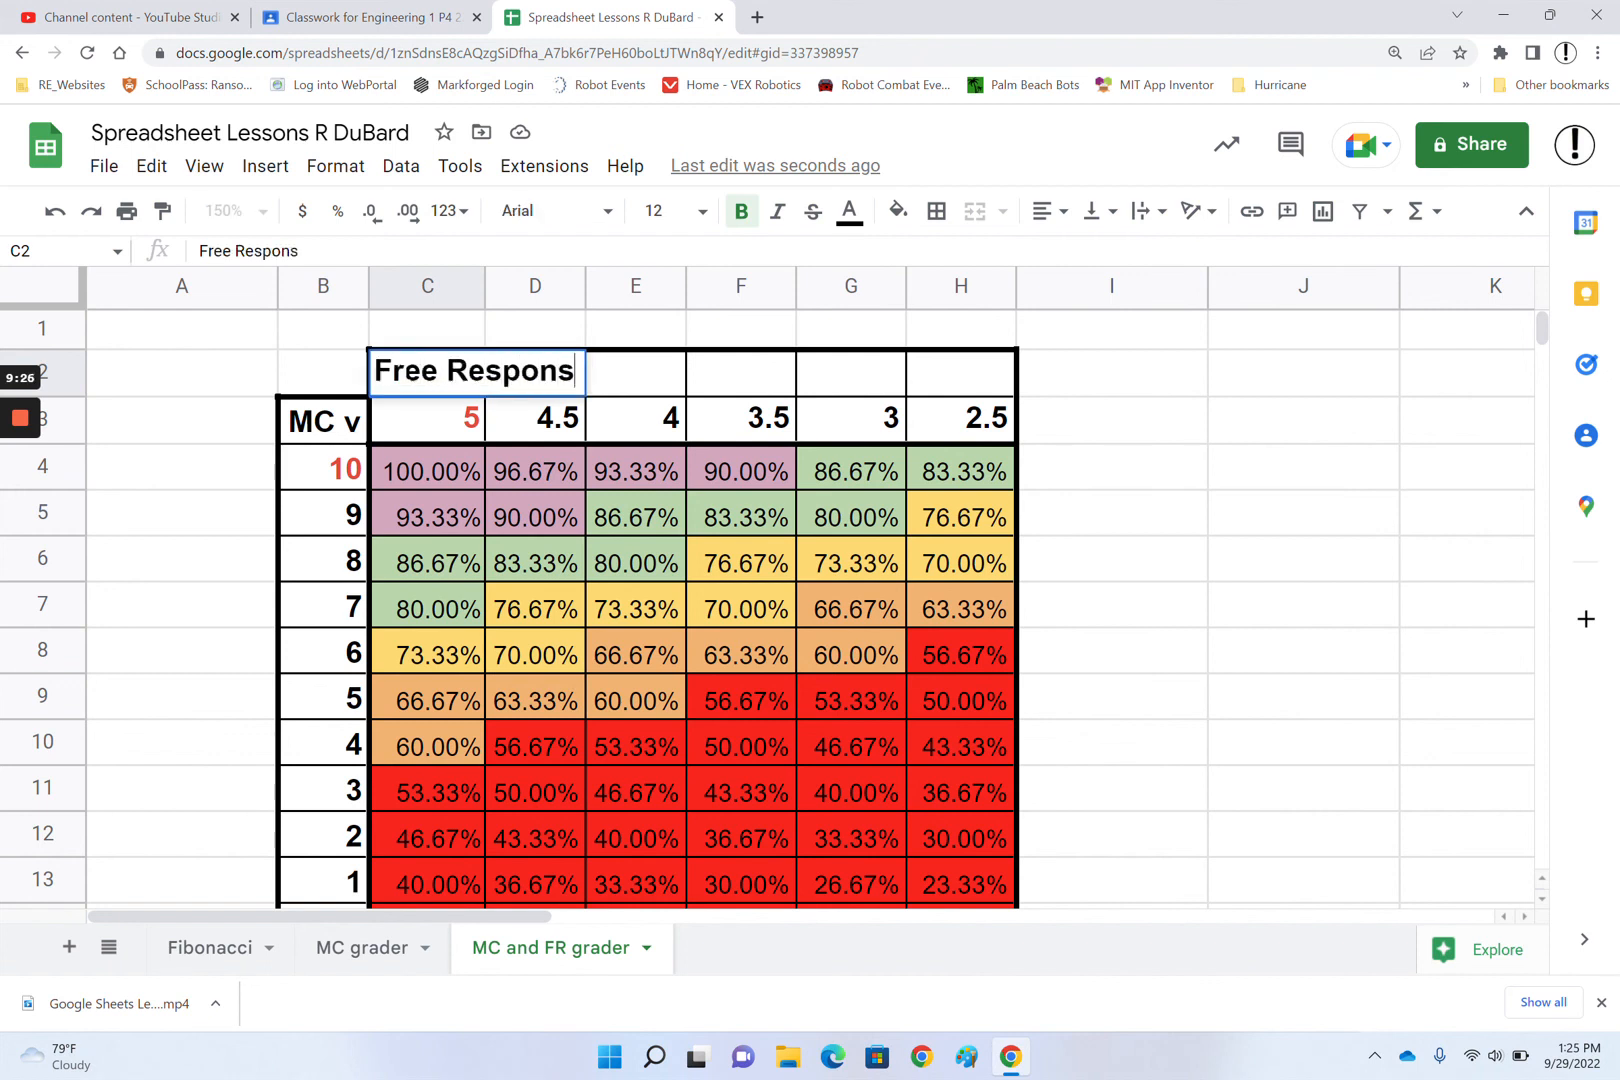
pyautogui.write('e')
pyautogui.press('Return')
pyautogui.click(1360, 430)
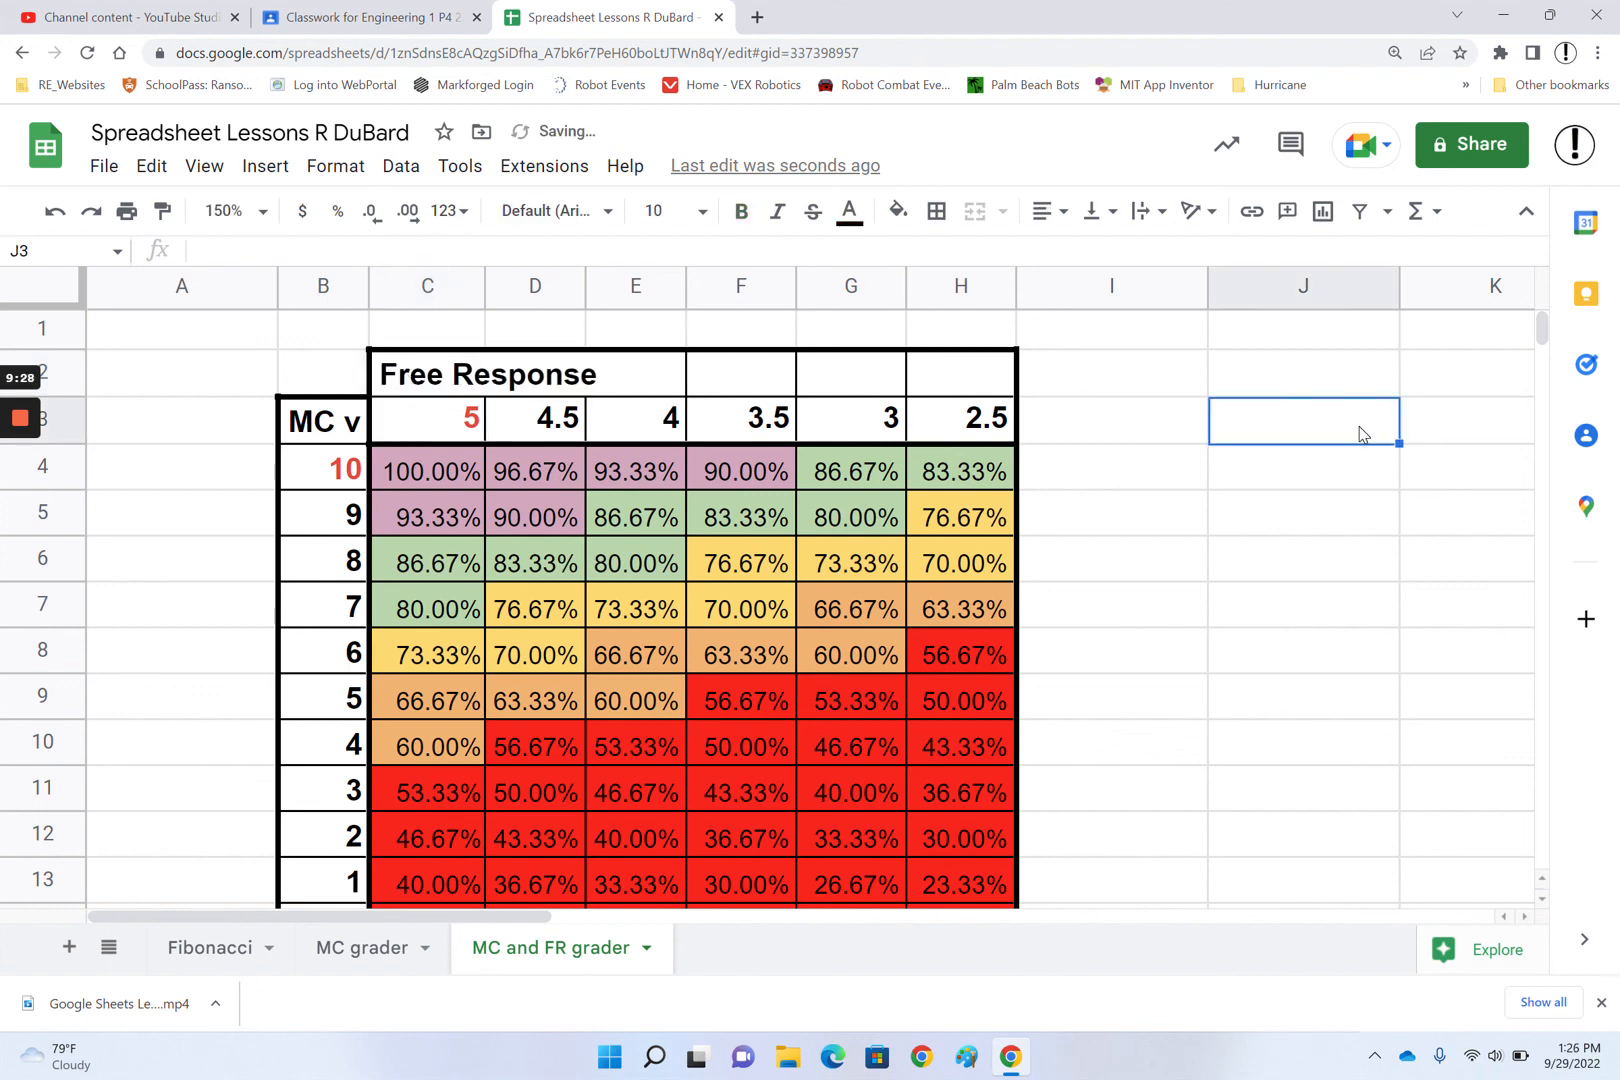
# - Try fitting column C to the full Free Response header and narrow it back to about the percentages' width
pyautogui.doubleClick(481, 300)
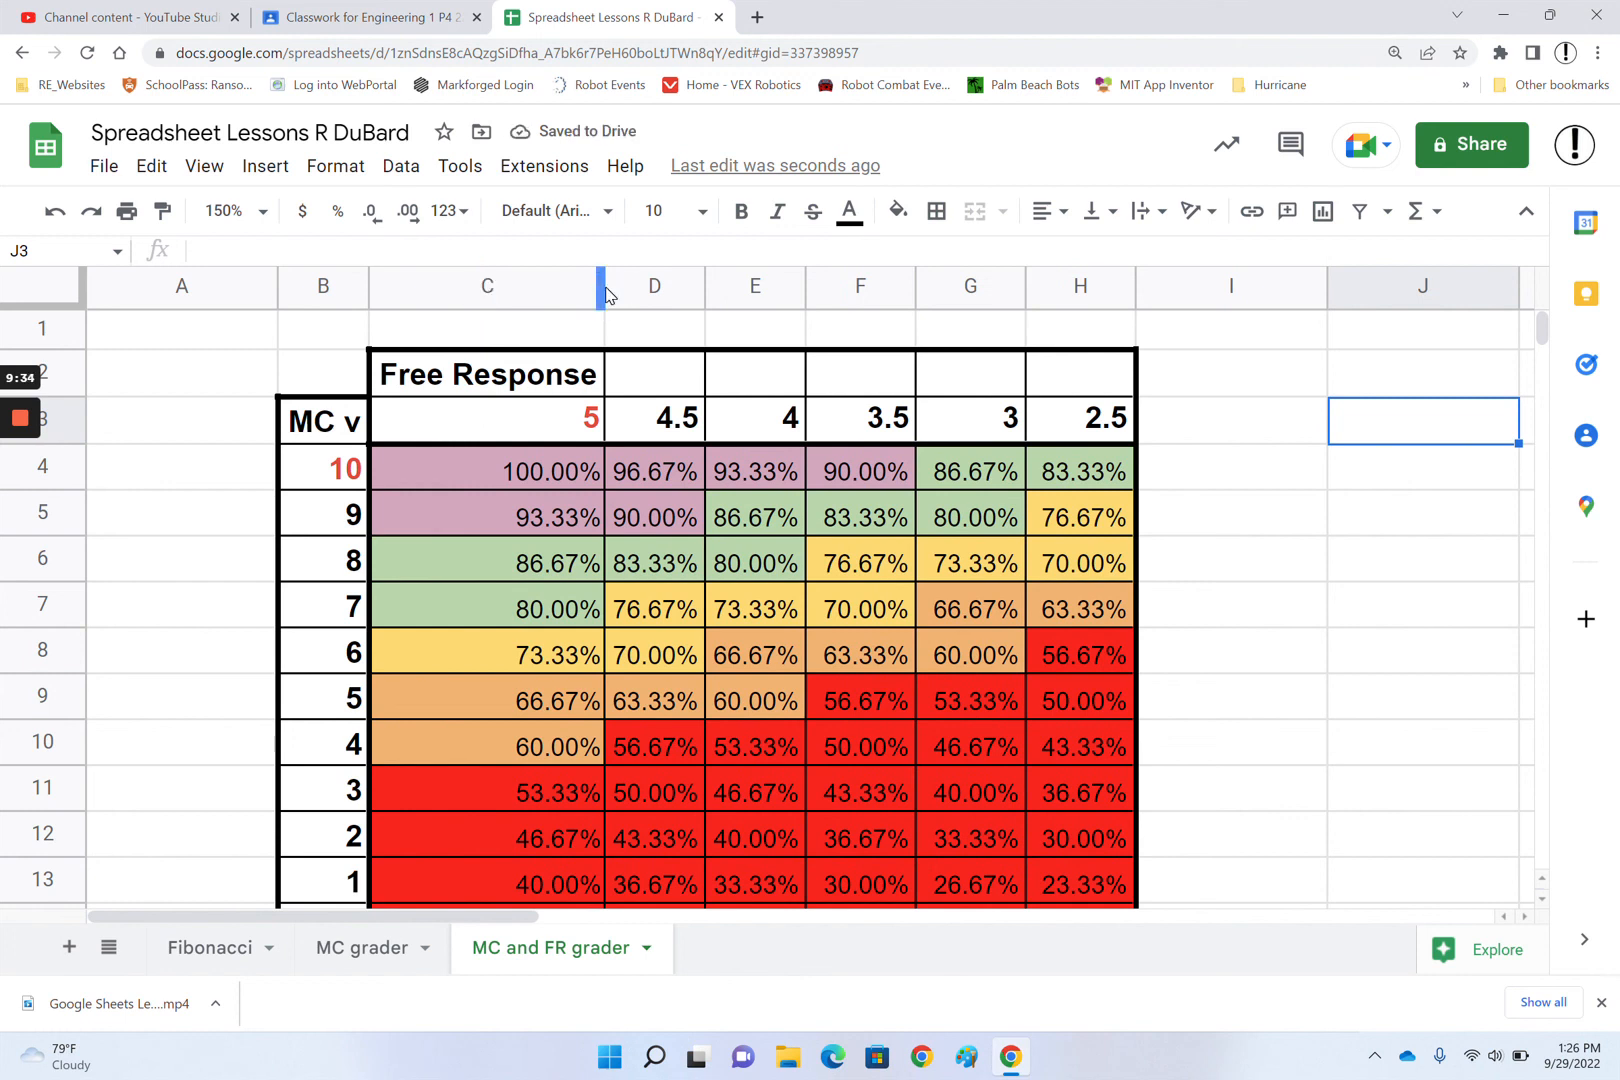
pyautogui.moveTo(603, 297); pyautogui.dragTo(501, 297)
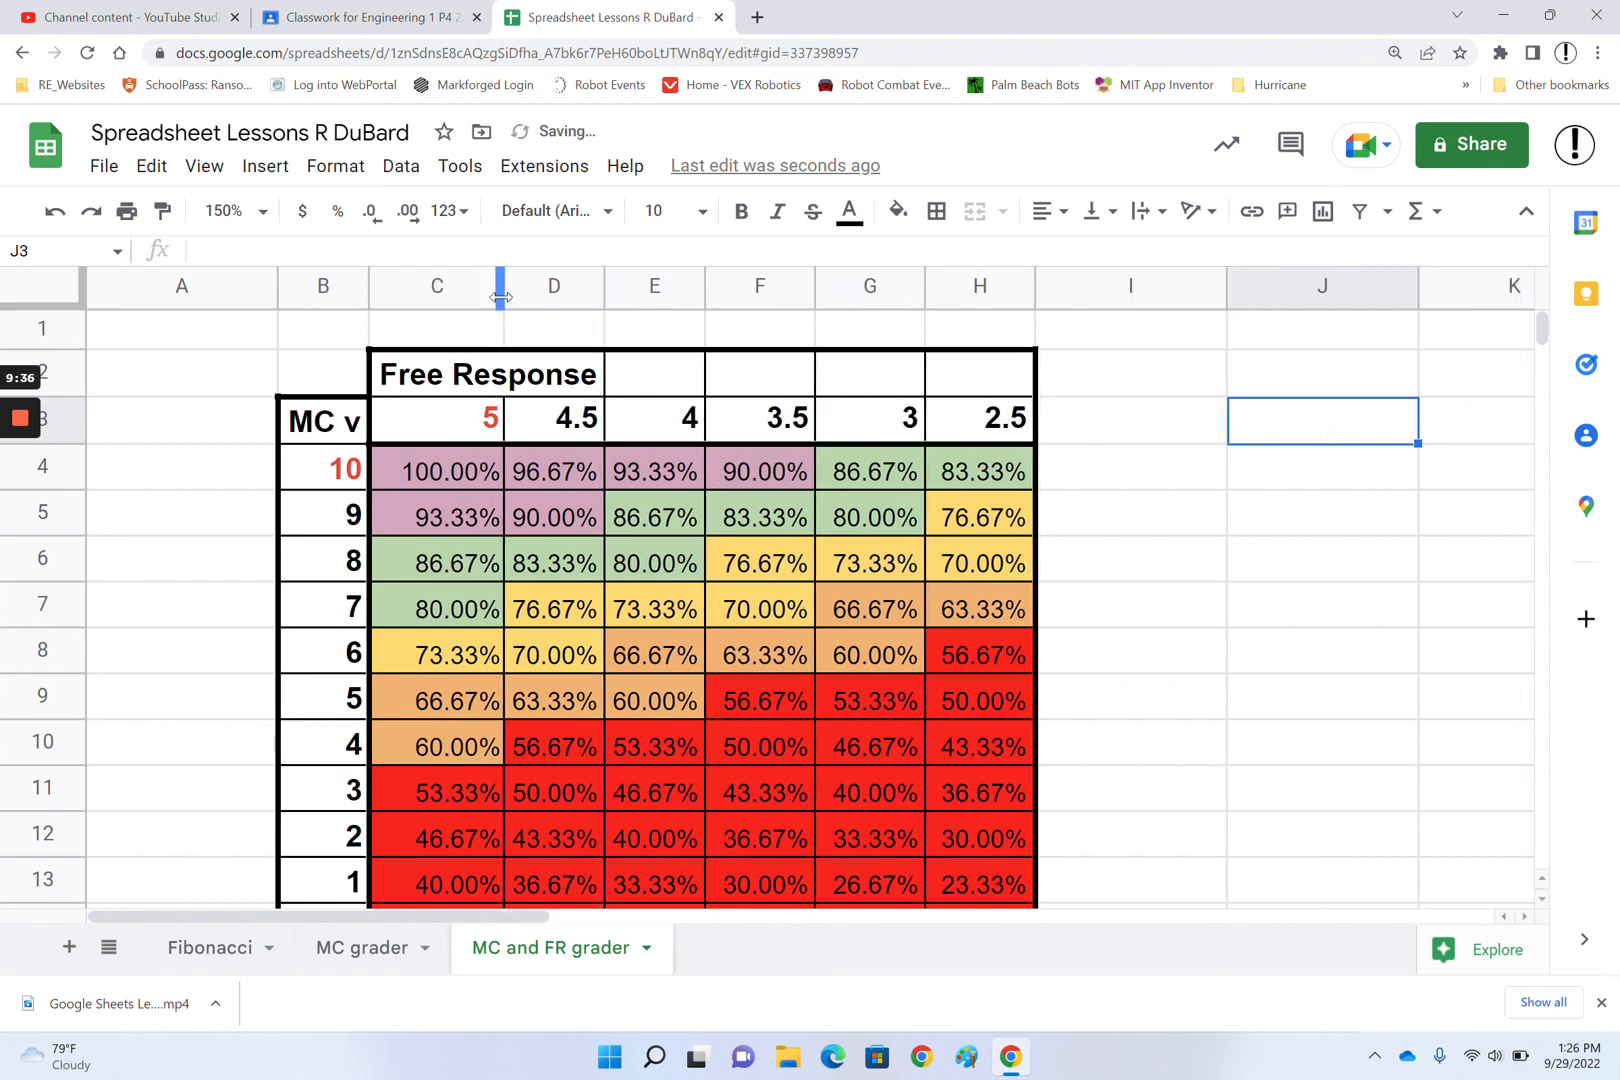
# - Try clipping the overflowing Free Response text in C2
pyautogui.click(449, 387)
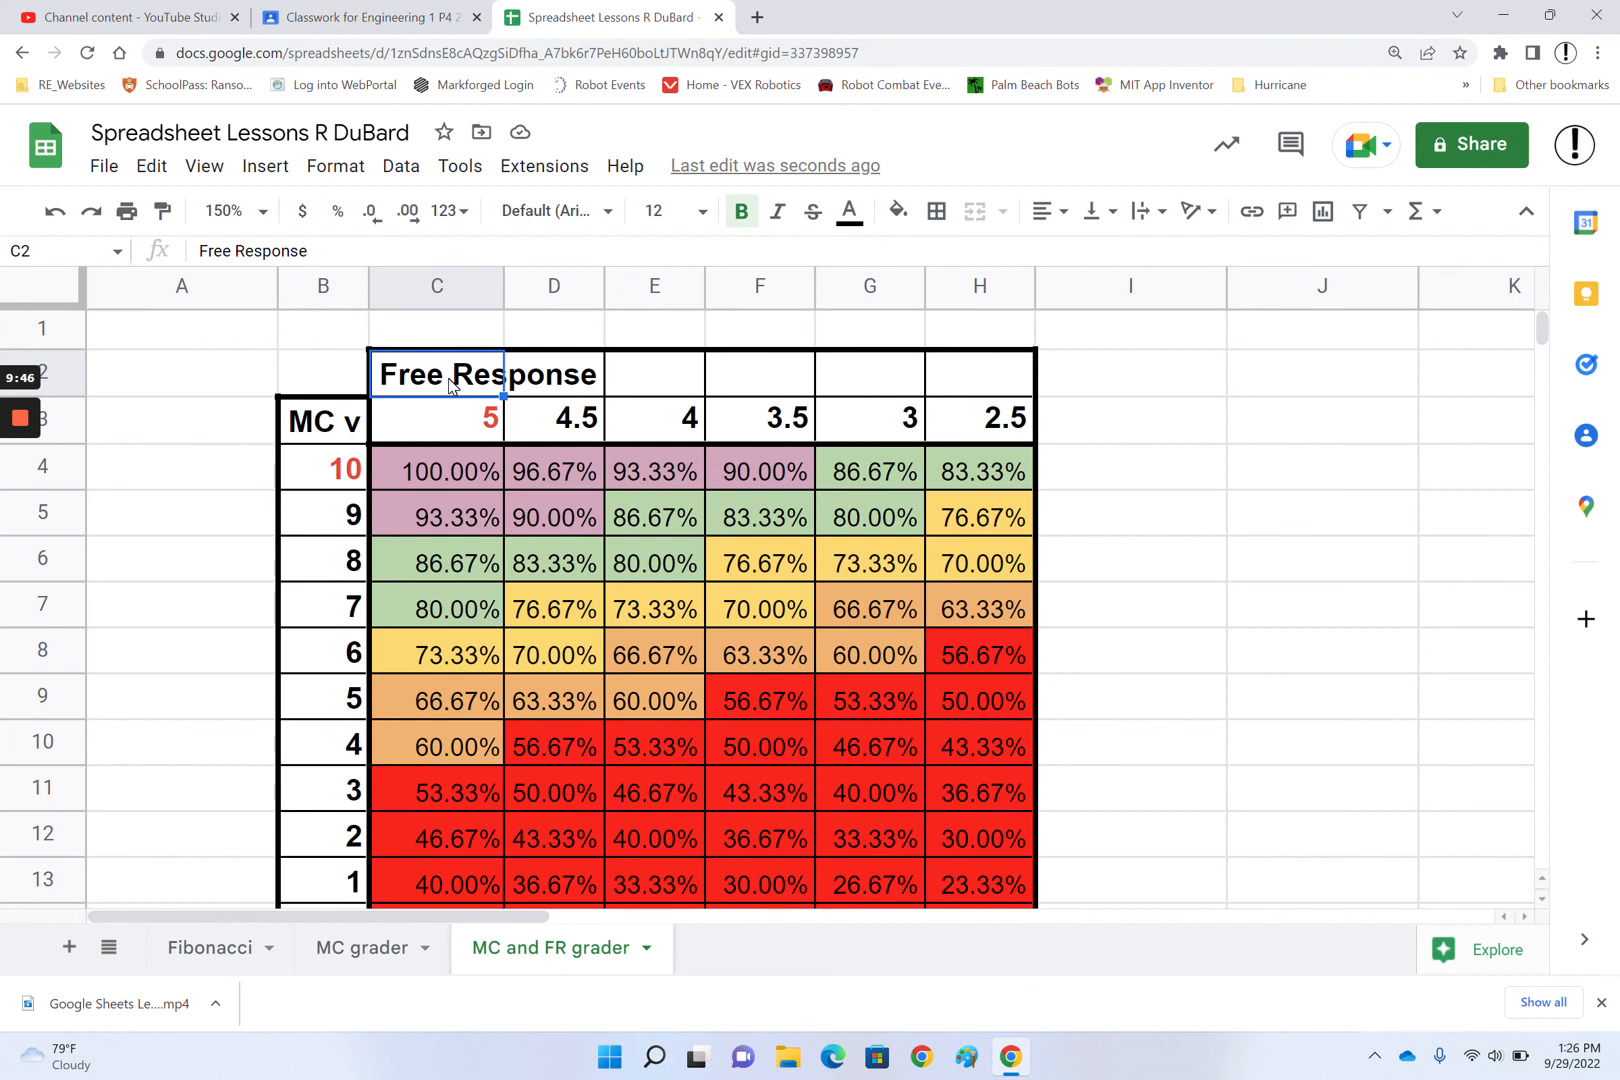
pyautogui.click(1161, 213)
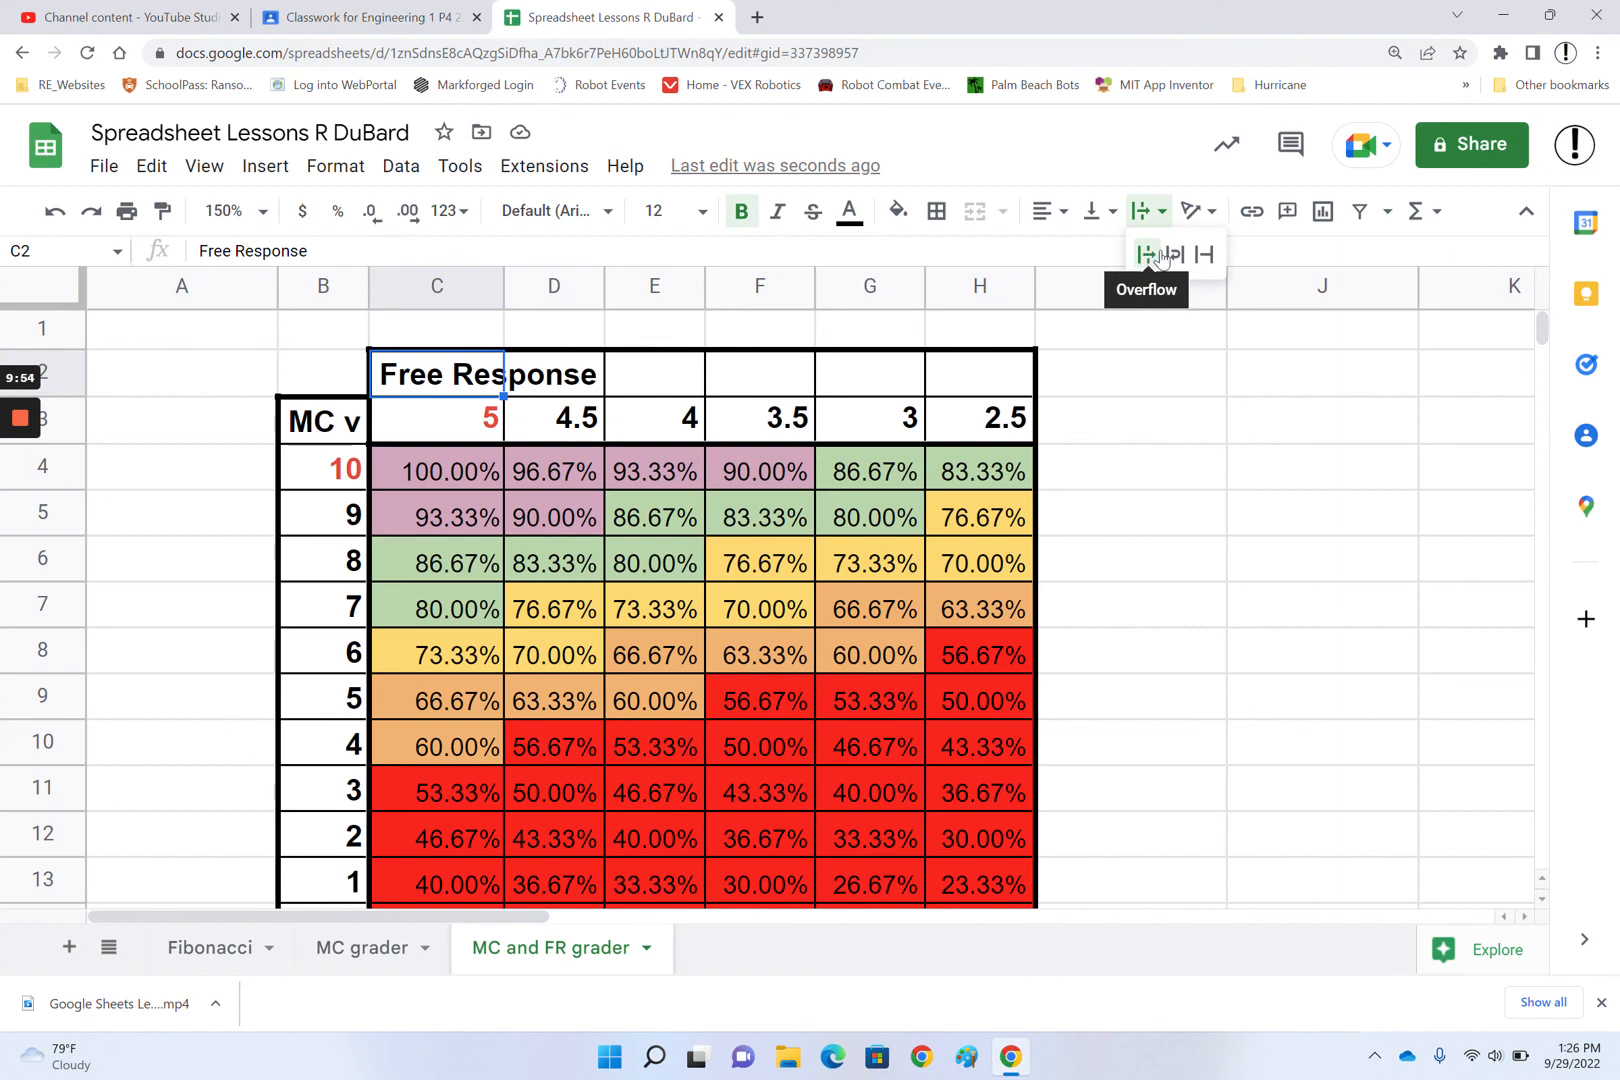
pyautogui.click(1206, 258)
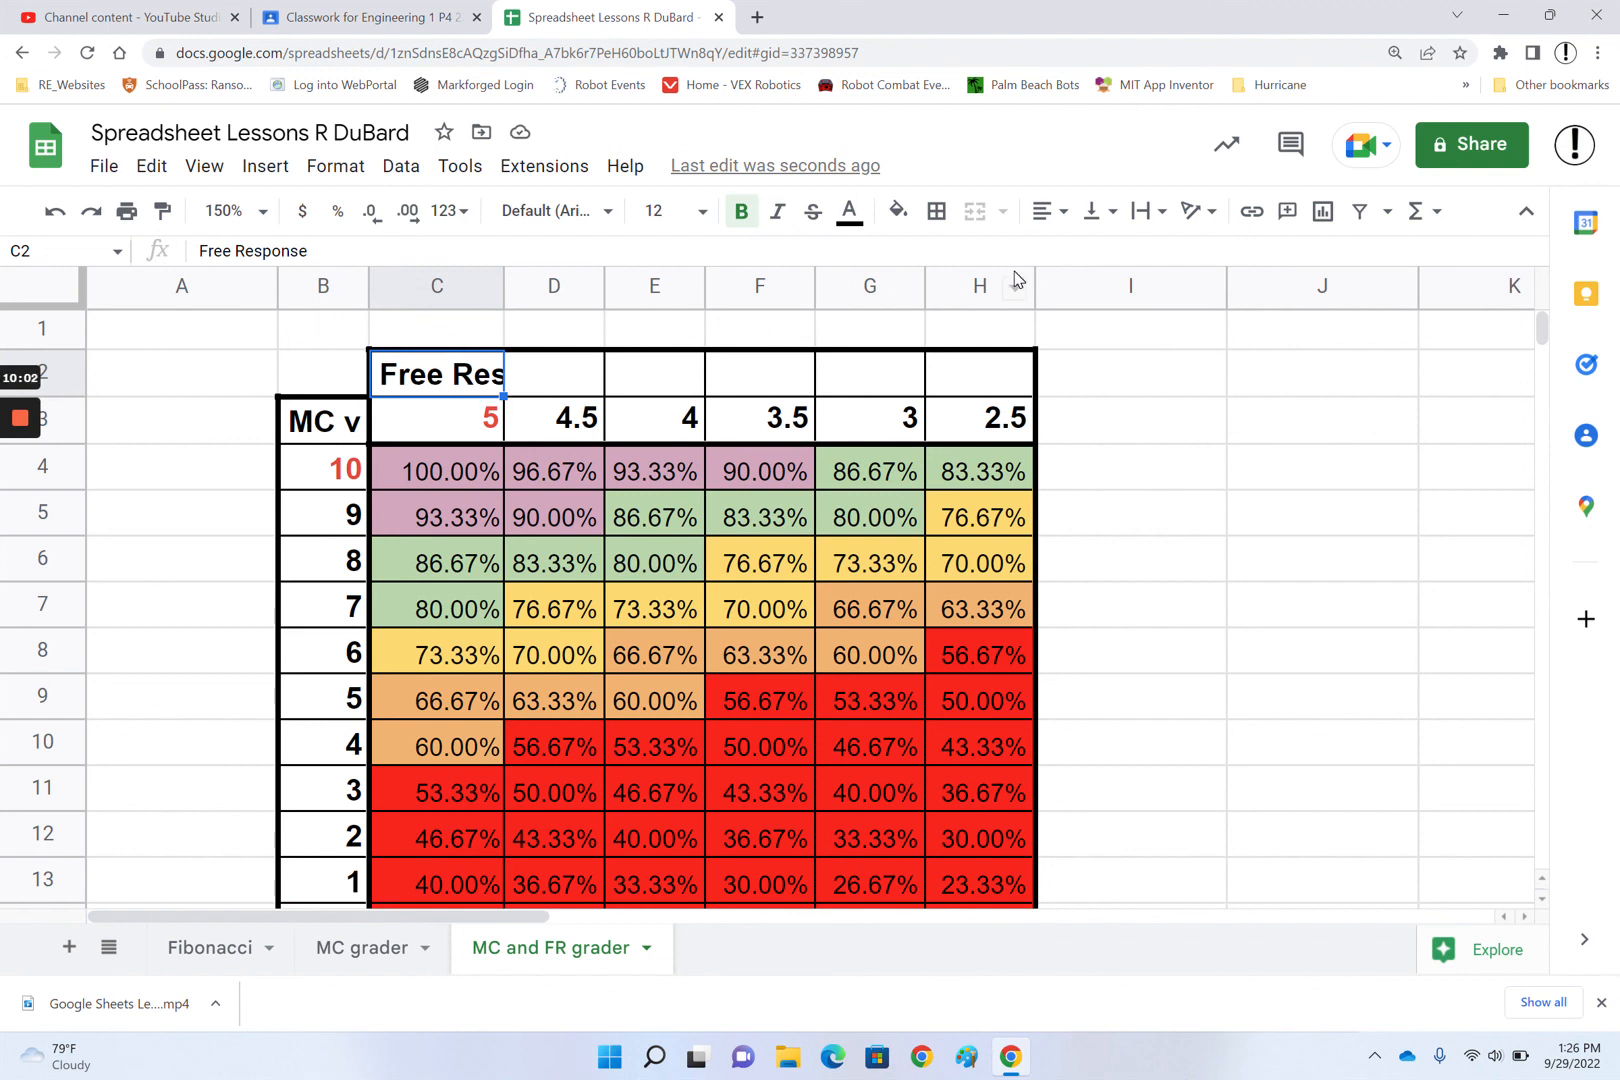
# - Wrap the Free Response text in C2 and widen column C so Response fits on one line
pyautogui.click(1150, 222)
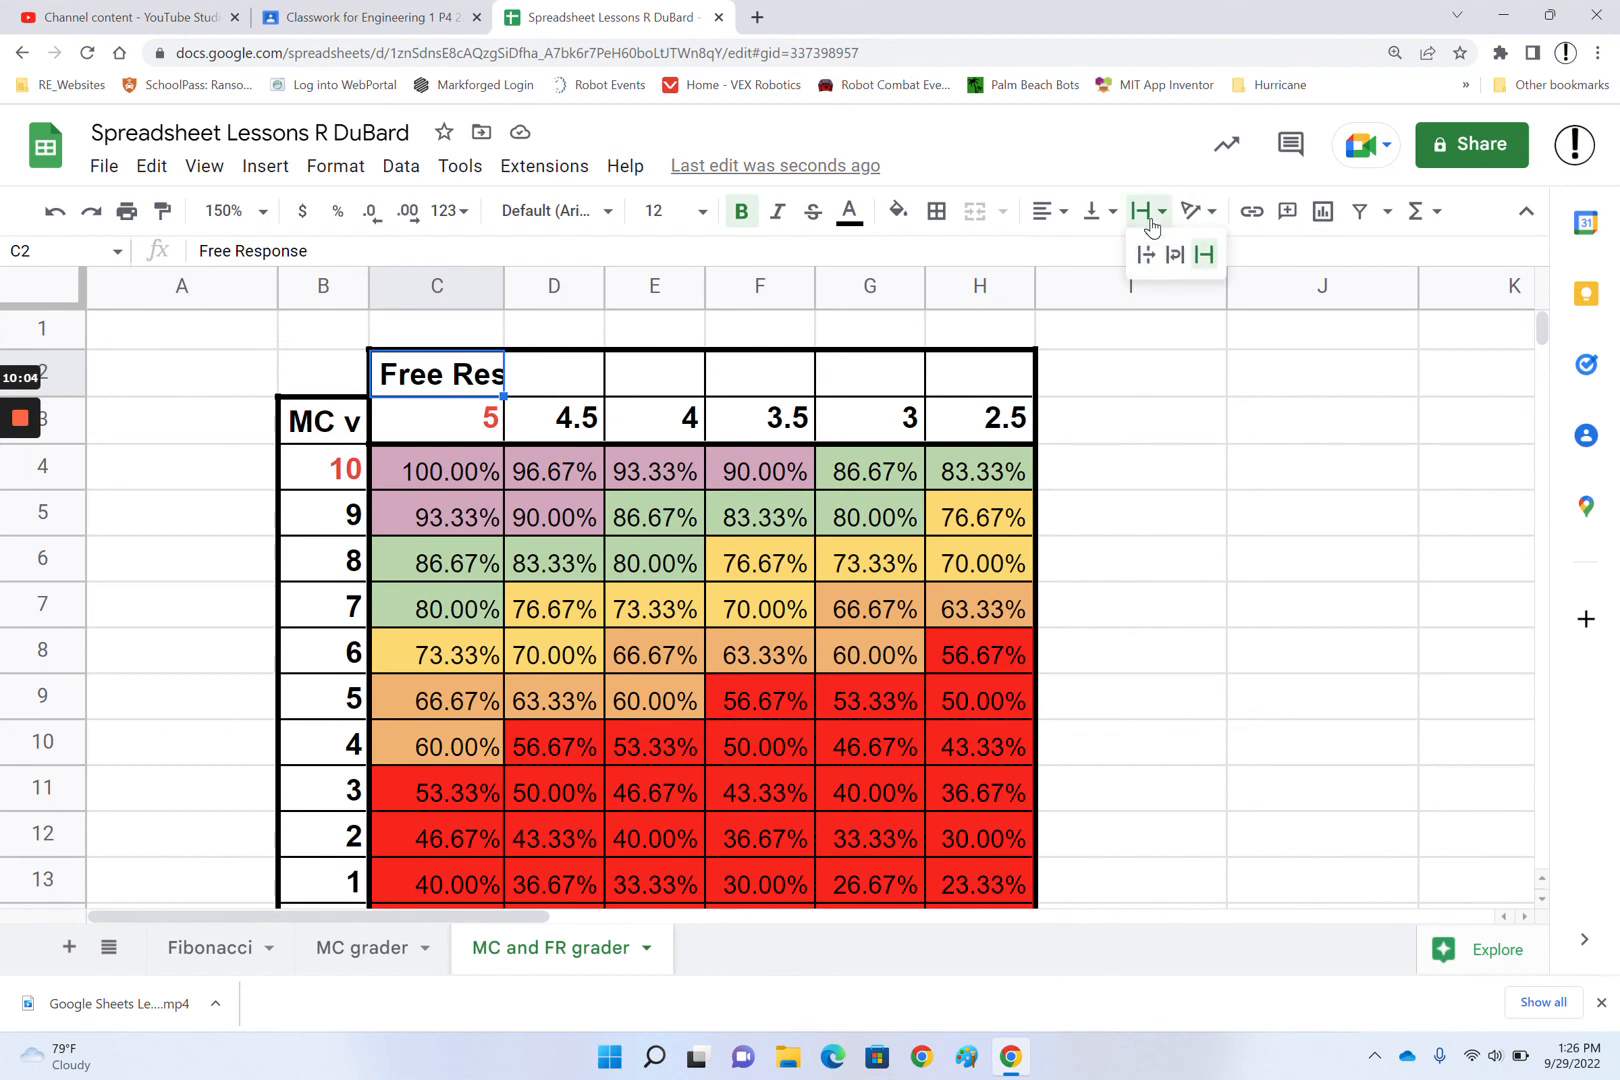
pyautogui.click(1184, 268)
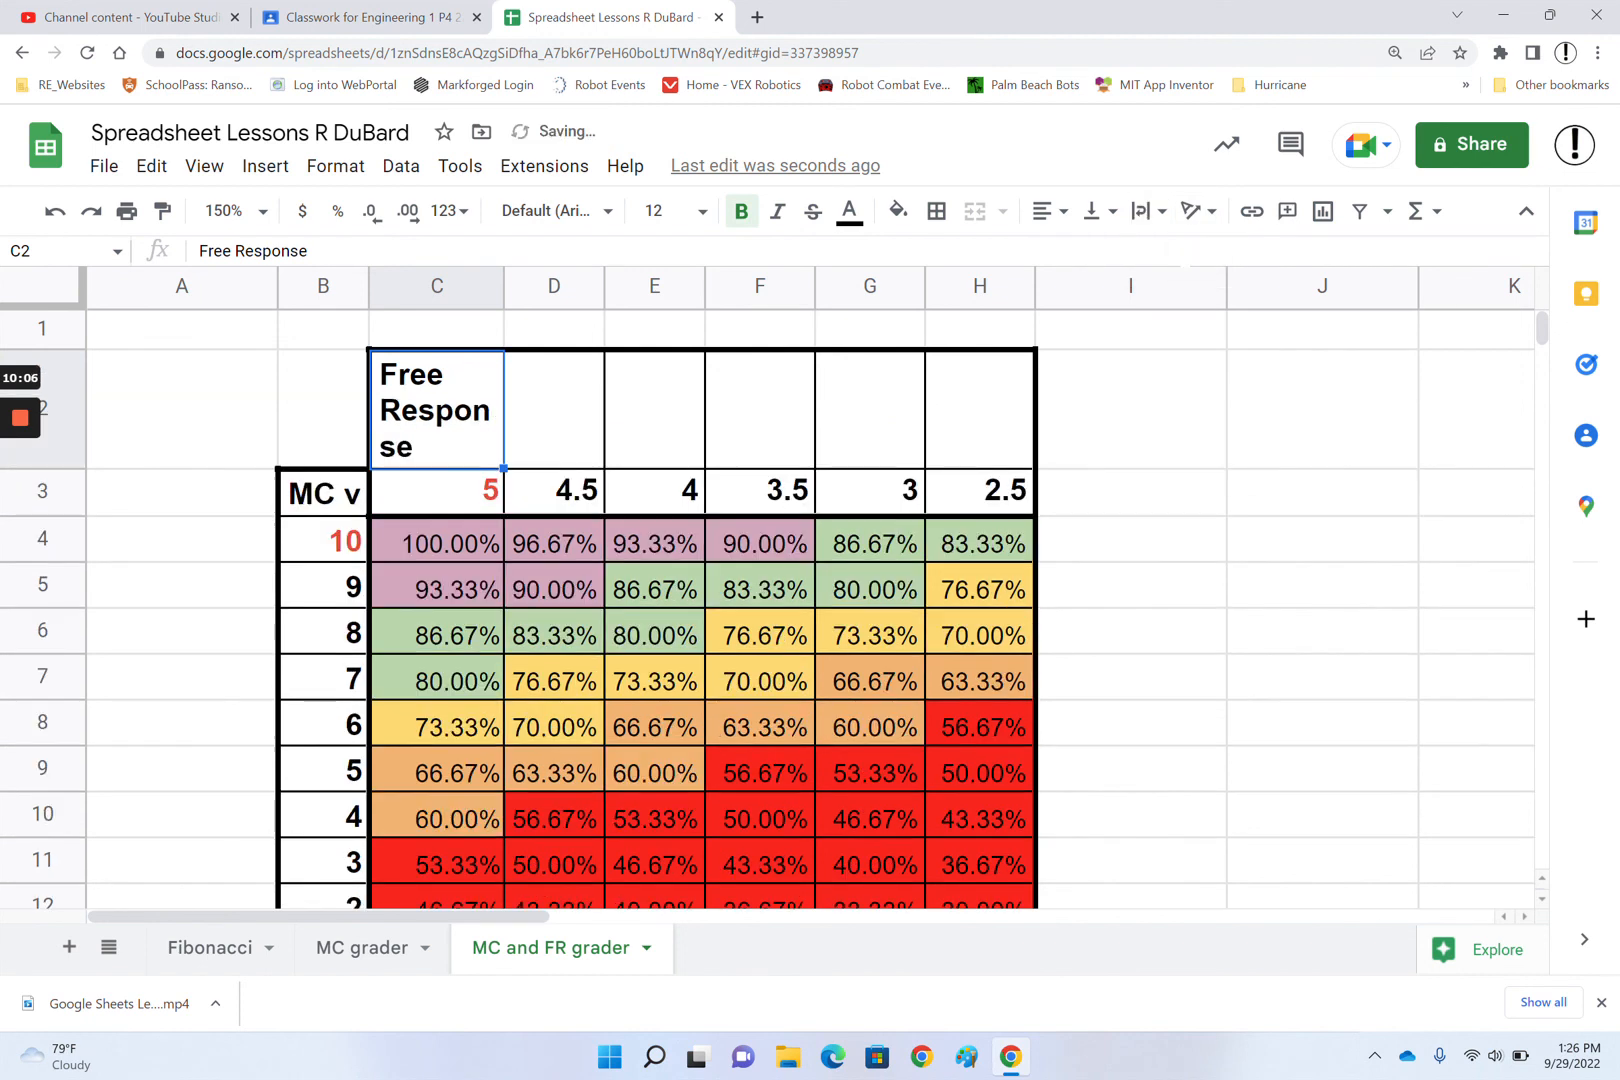
pyautogui.moveTo(501, 290); pyautogui.dragTo(529, 291)
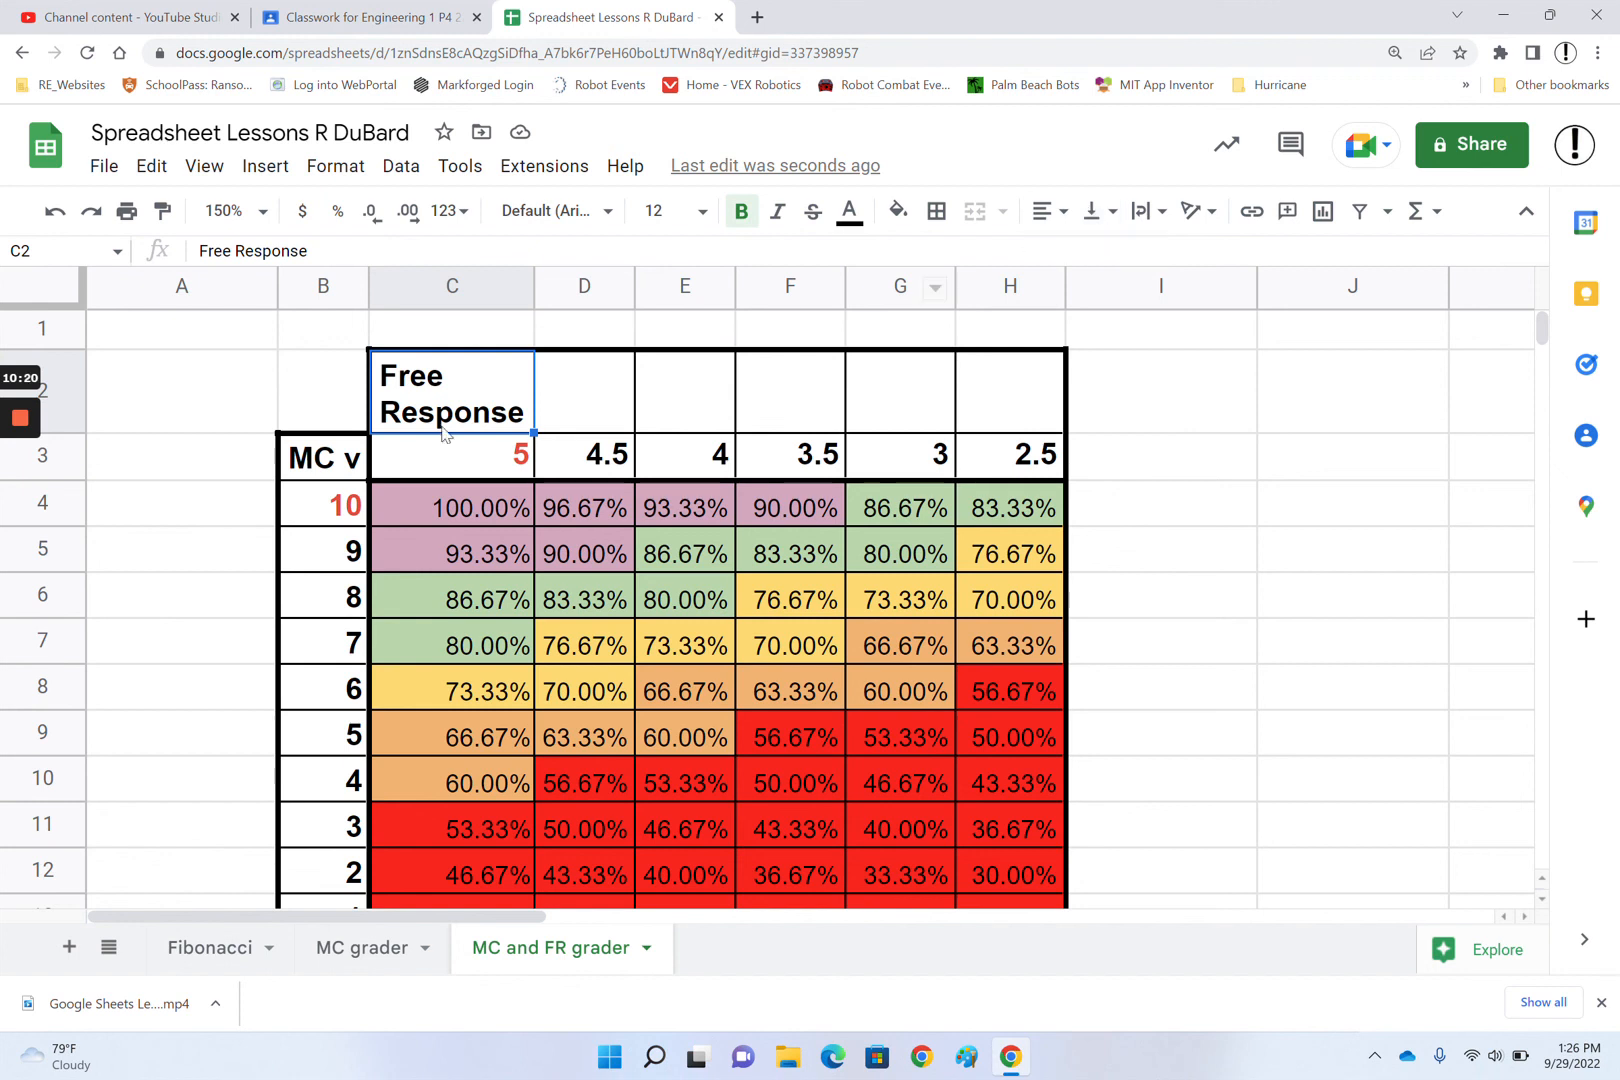
# - Try centring the Free Response header horizontally in C2 and return it to left alignment
pyautogui.click(1068, 215)
pyautogui.click(1076, 254)
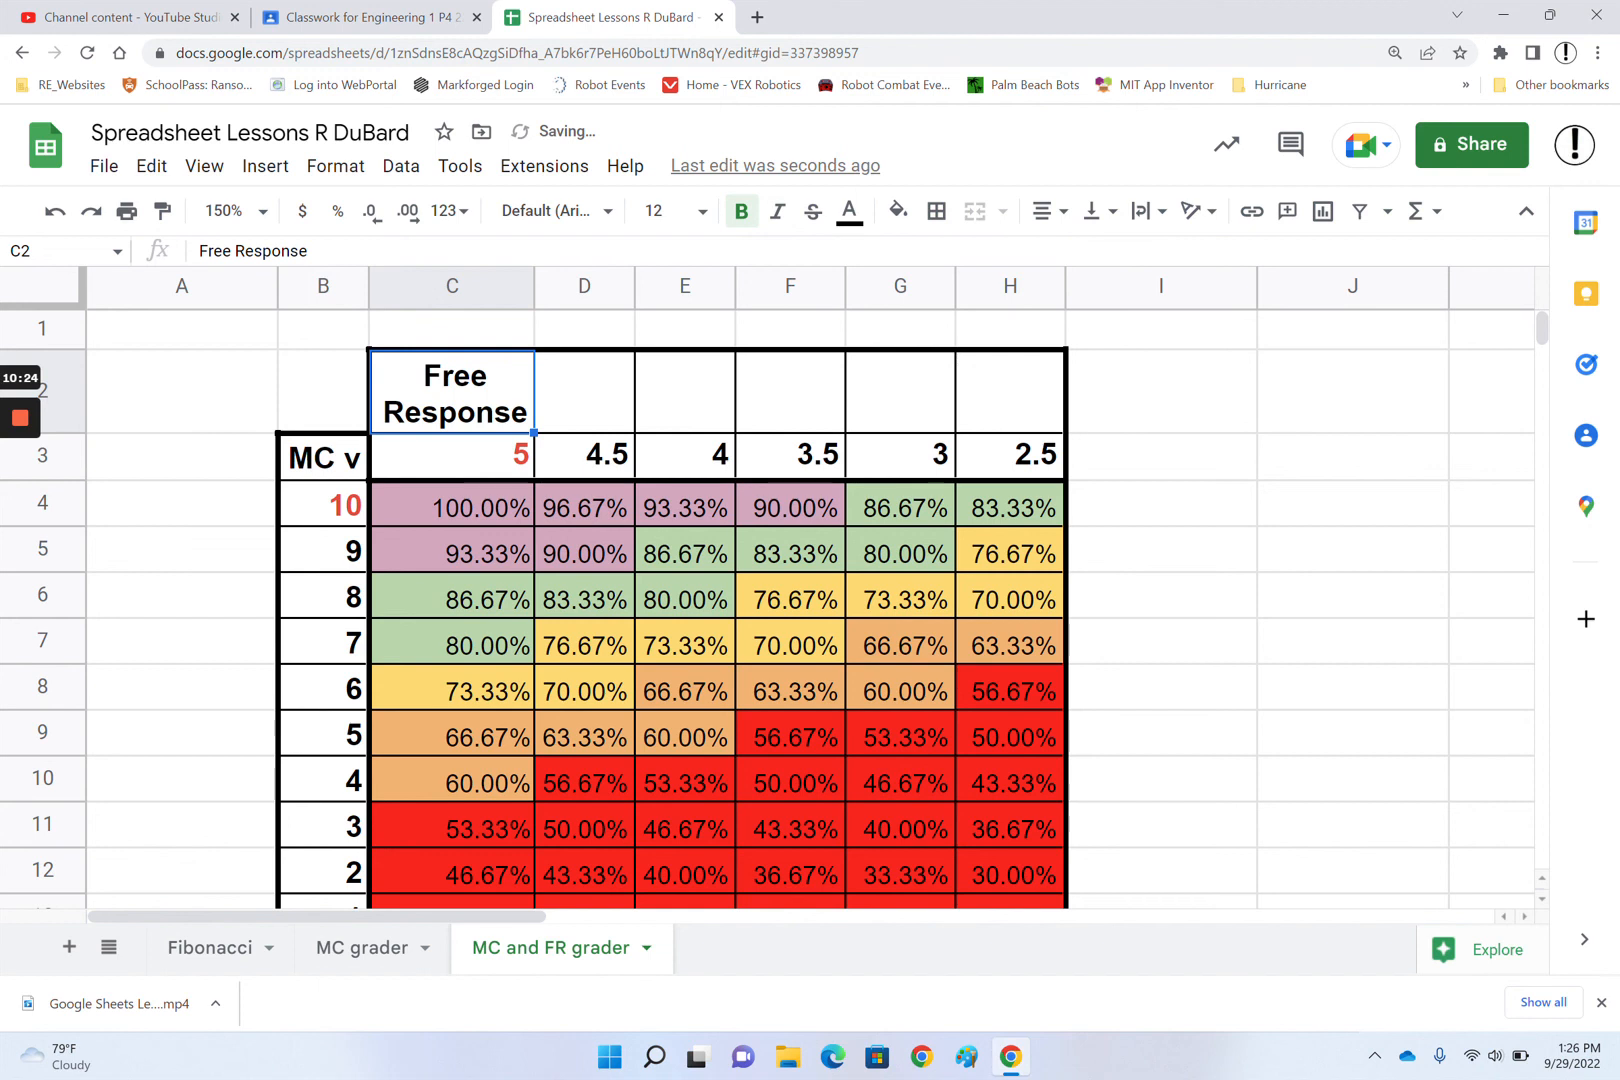
pyautogui.click(1090, 226)
pyautogui.click(1089, 226)
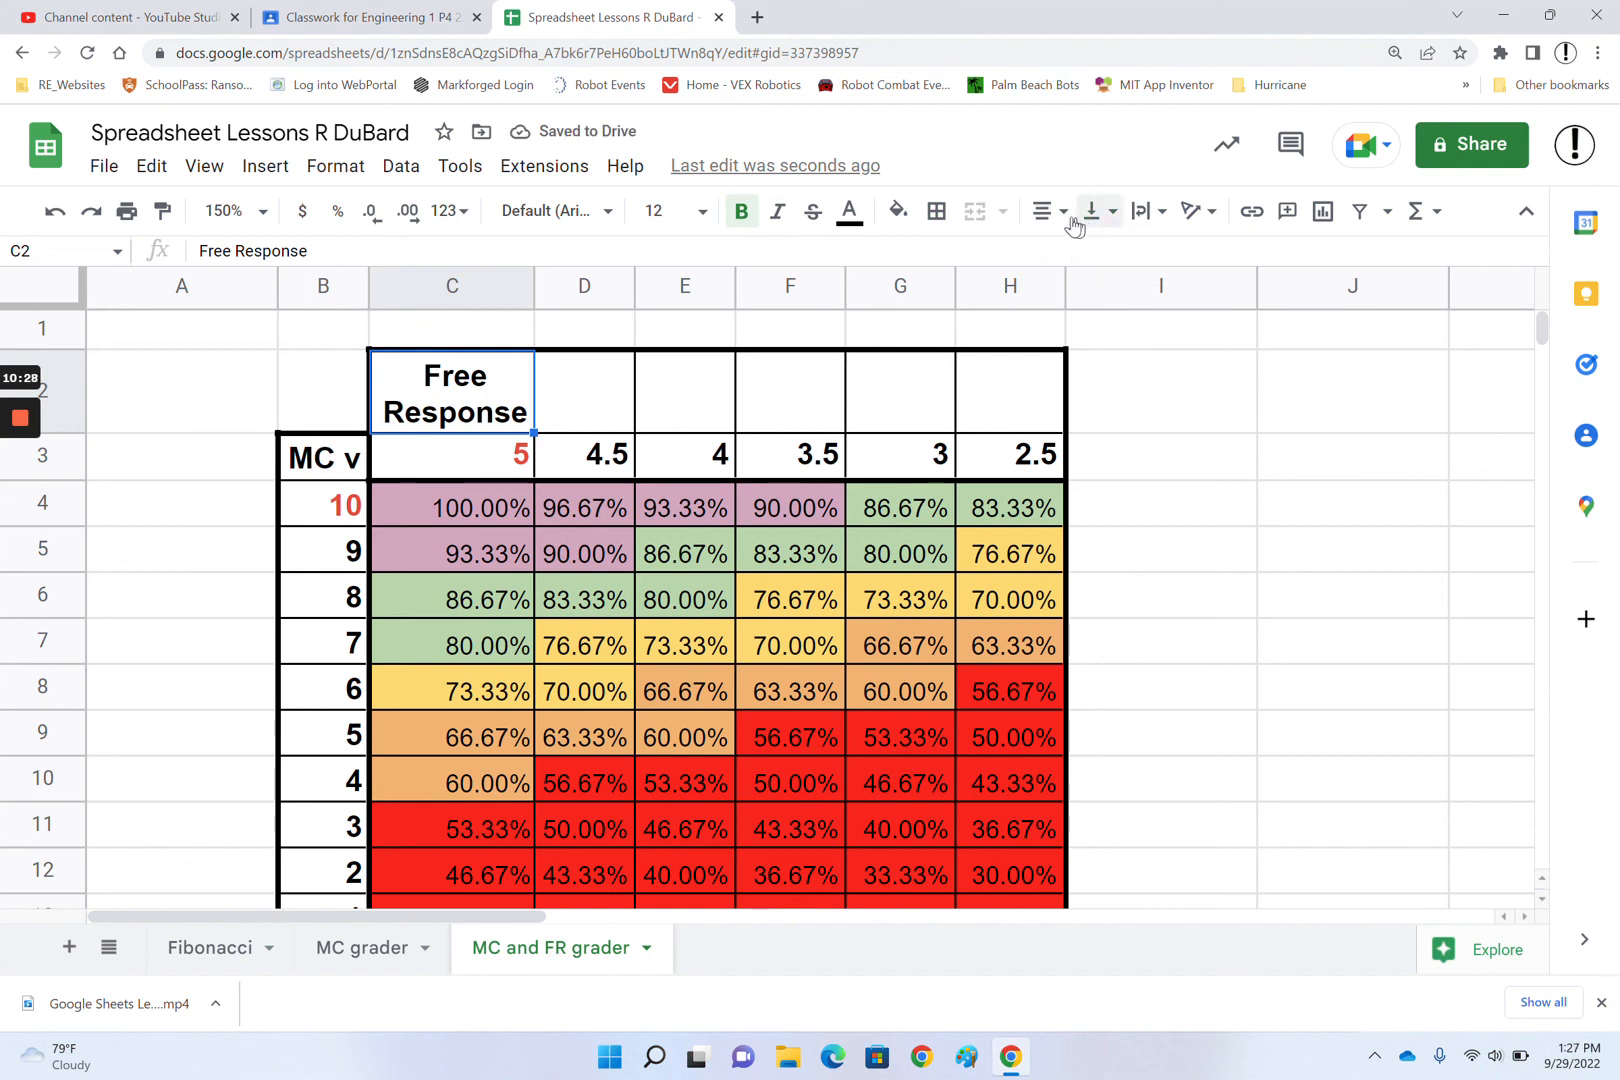
pyautogui.click(1041, 212)
pyautogui.click(1046, 263)
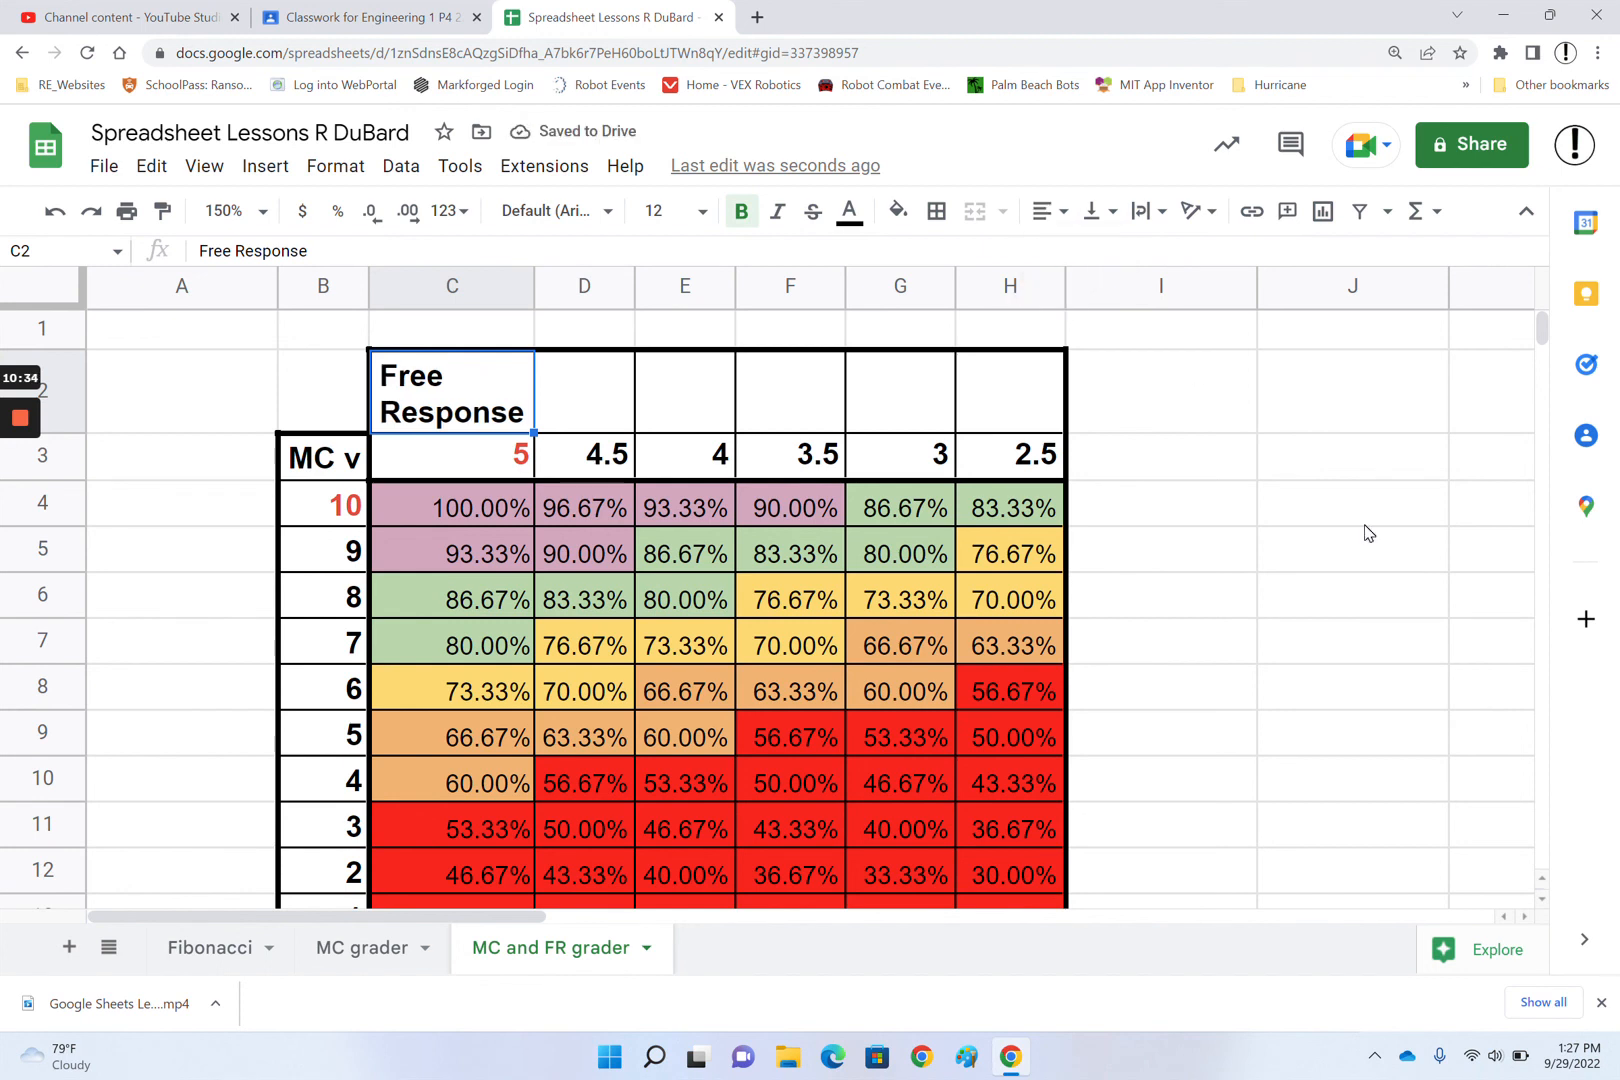
pyautogui.scroll(-2, 1368, 532)
pyautogui.scroll(2, 1368, 532)
pyautogui.click(241, 342)
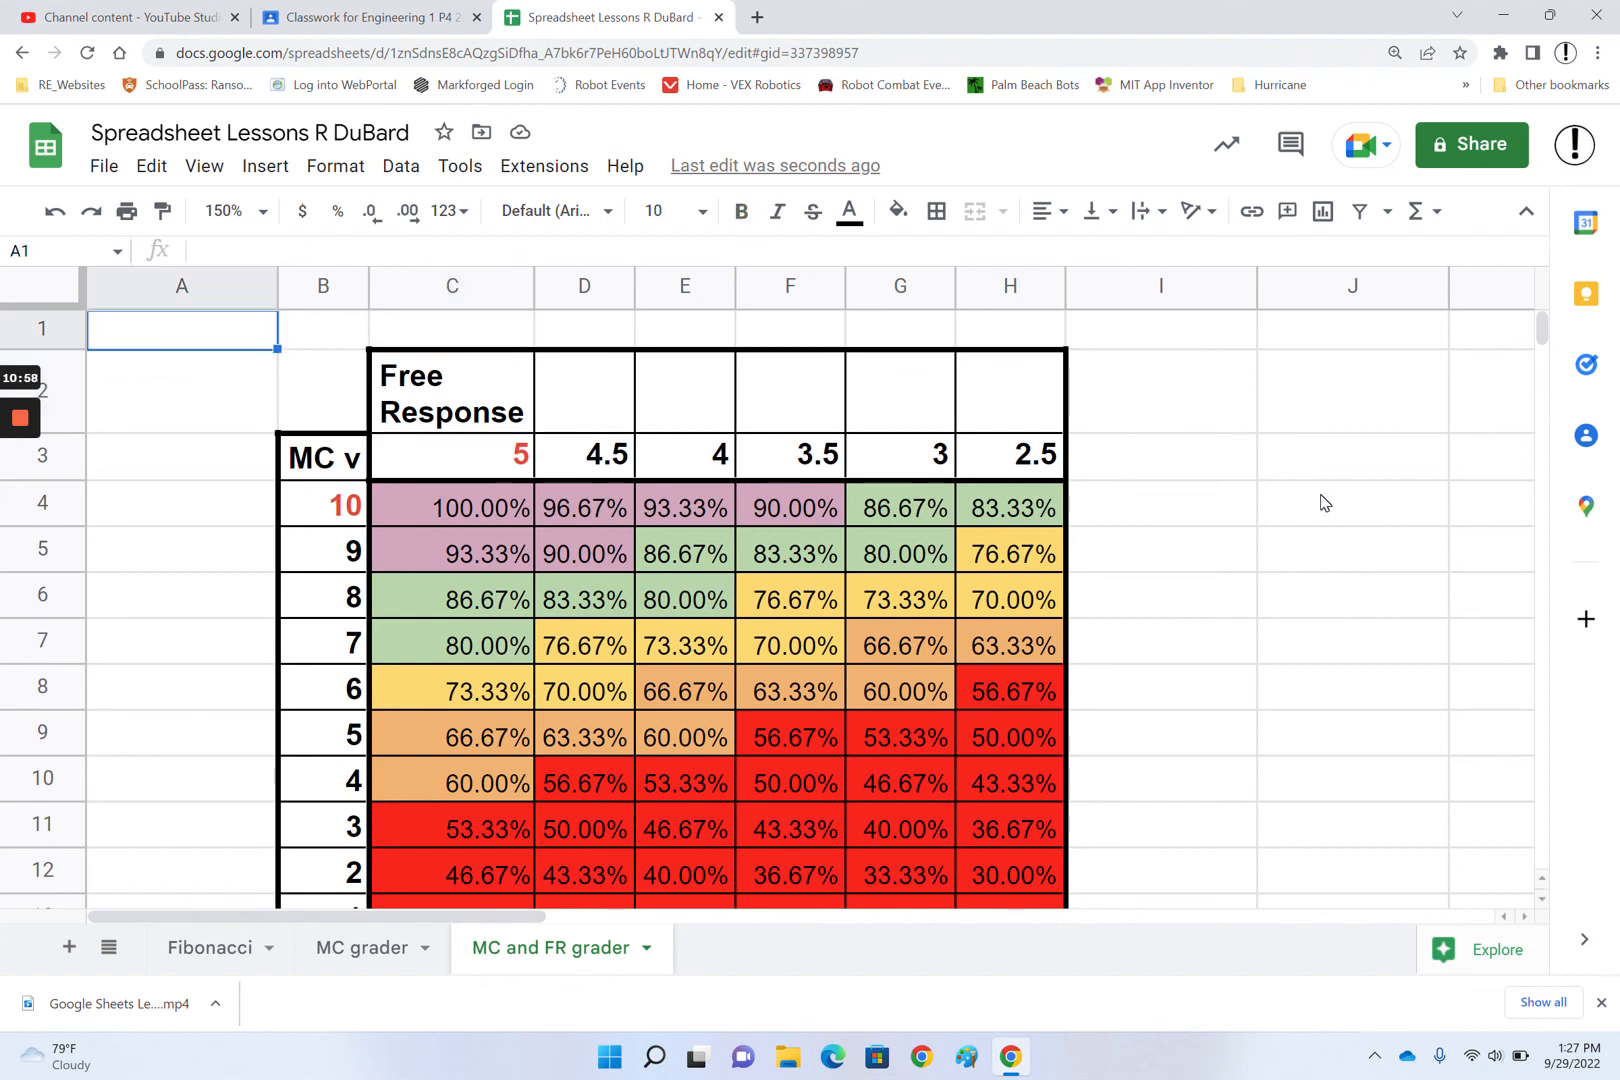